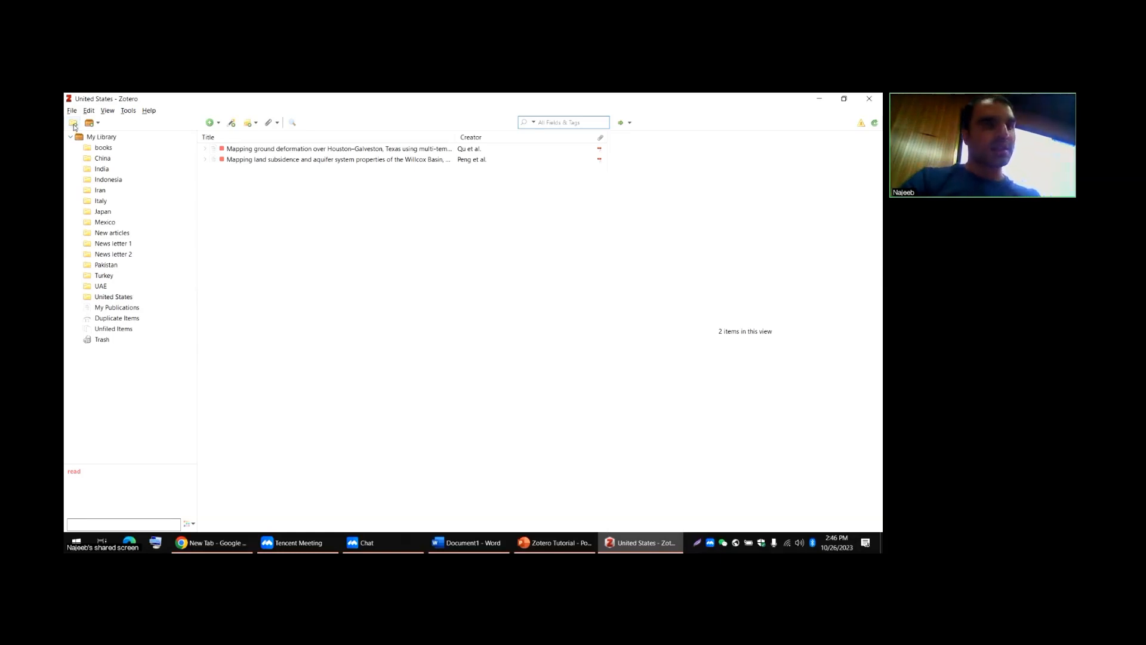
- Create a new collection named "Country 1" in My Library
click(74, 124)
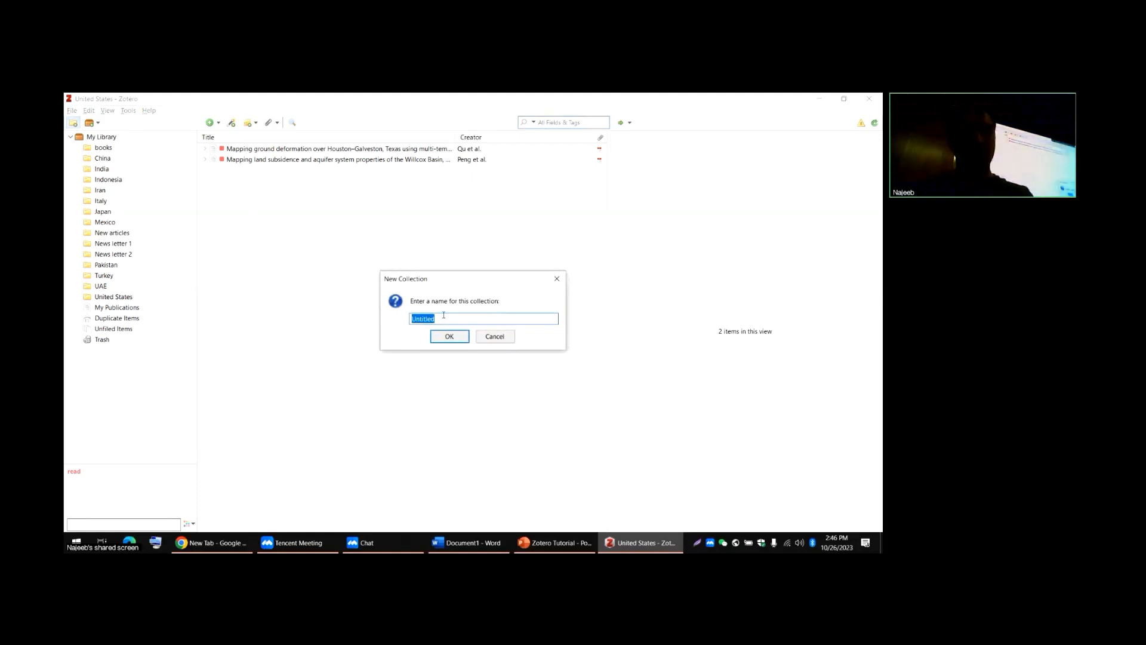
text(Cont)
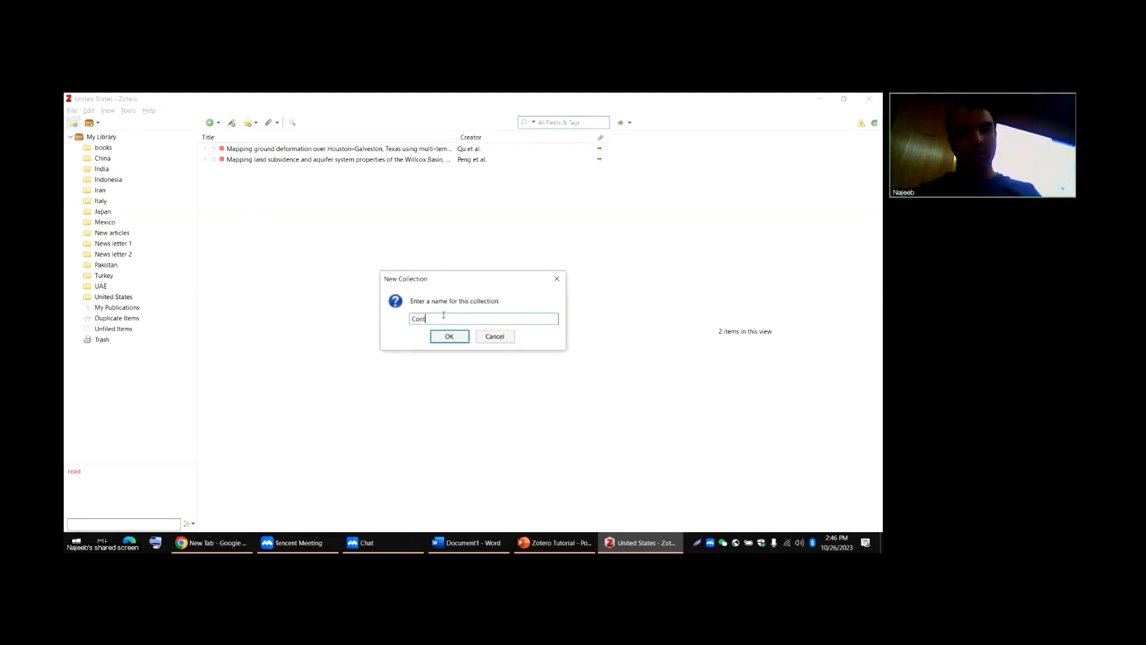
text(ry)
key(BackSpace)
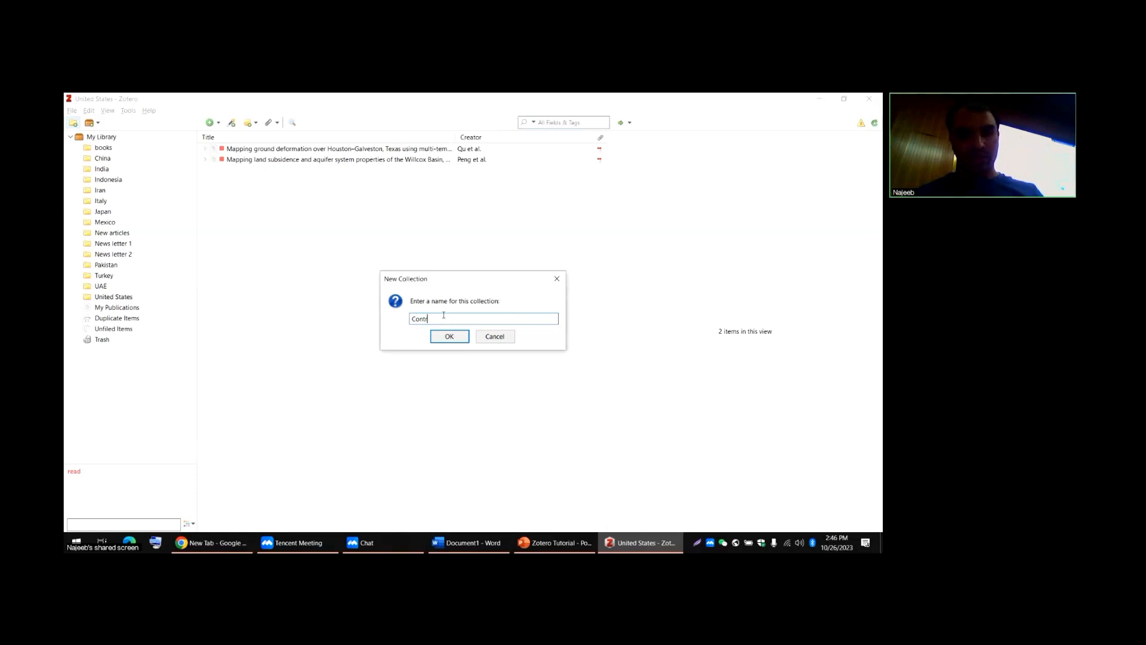
key(BackSpace)
key(BackSpace)
key(BackSpace)
text(untry 1)
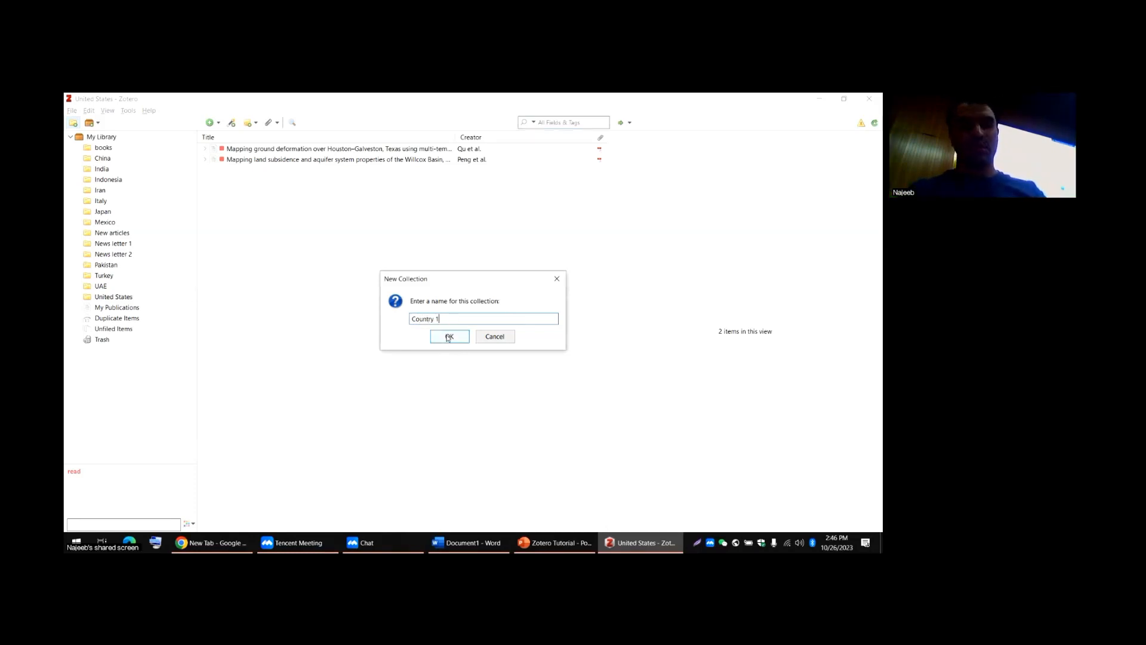
click(451, 335)
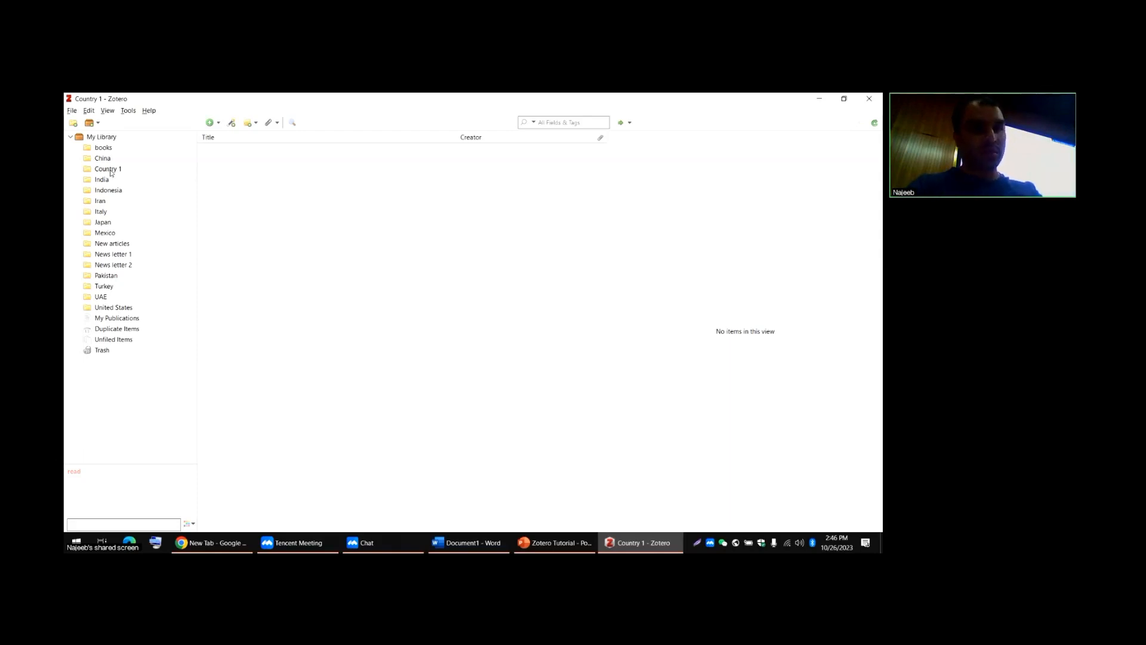
- Create a new collection named "Country 2" in My Library
click(73, 122)
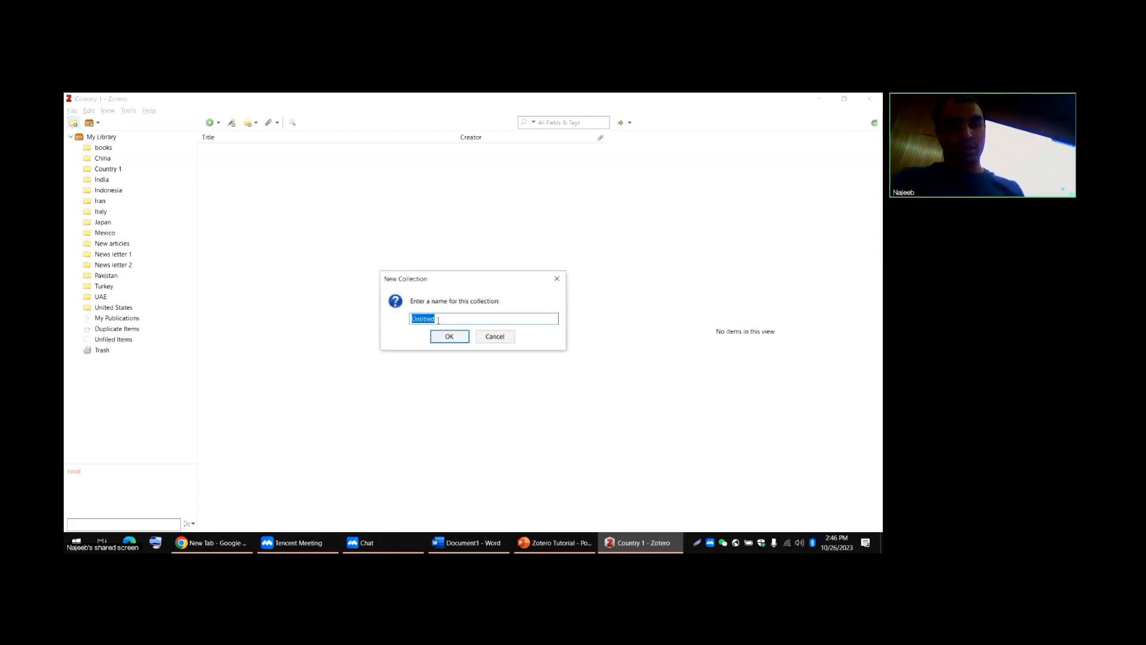
click(438, 321)
drag(445, 320, 384, 326)
text(C)
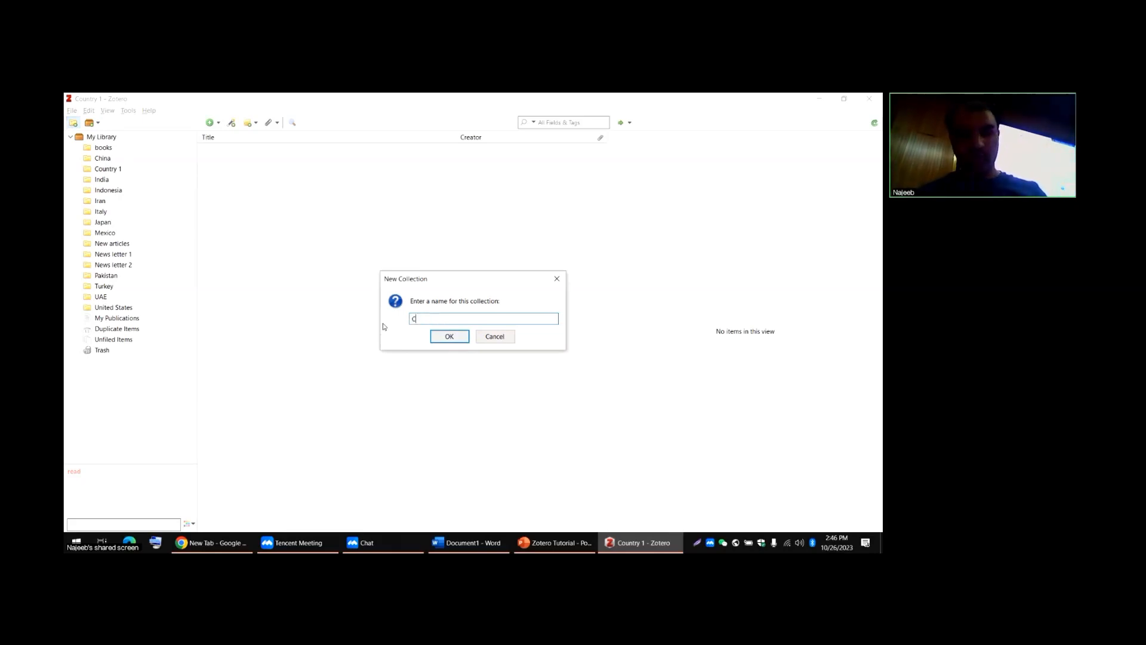
text(ountru)
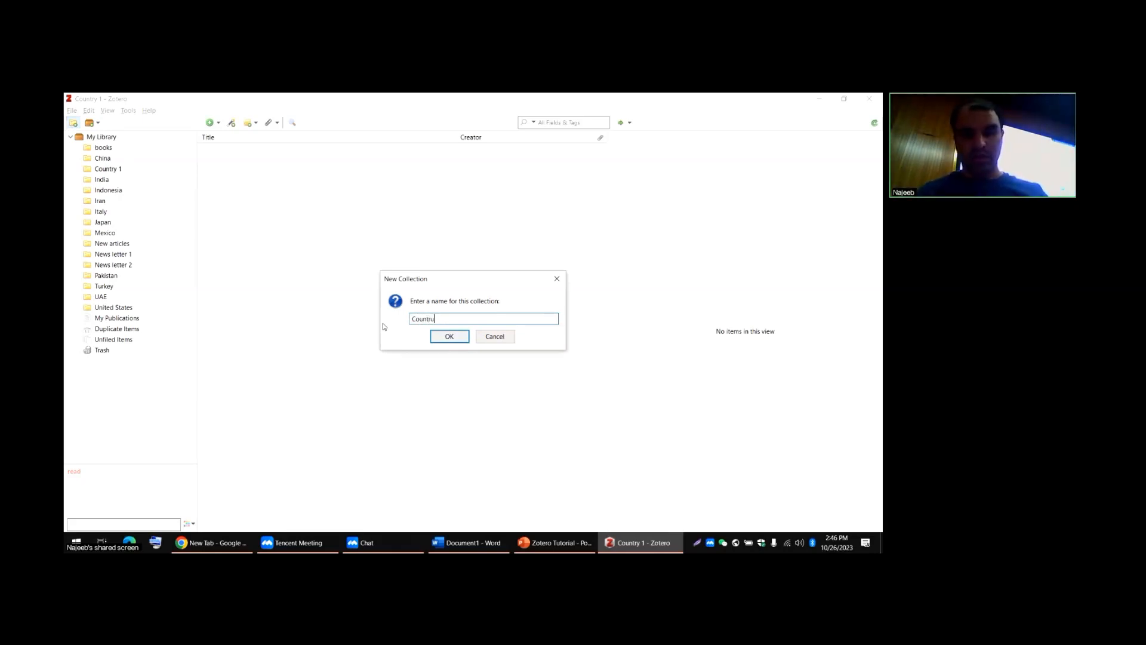
key(BackSpace)
text(ie)
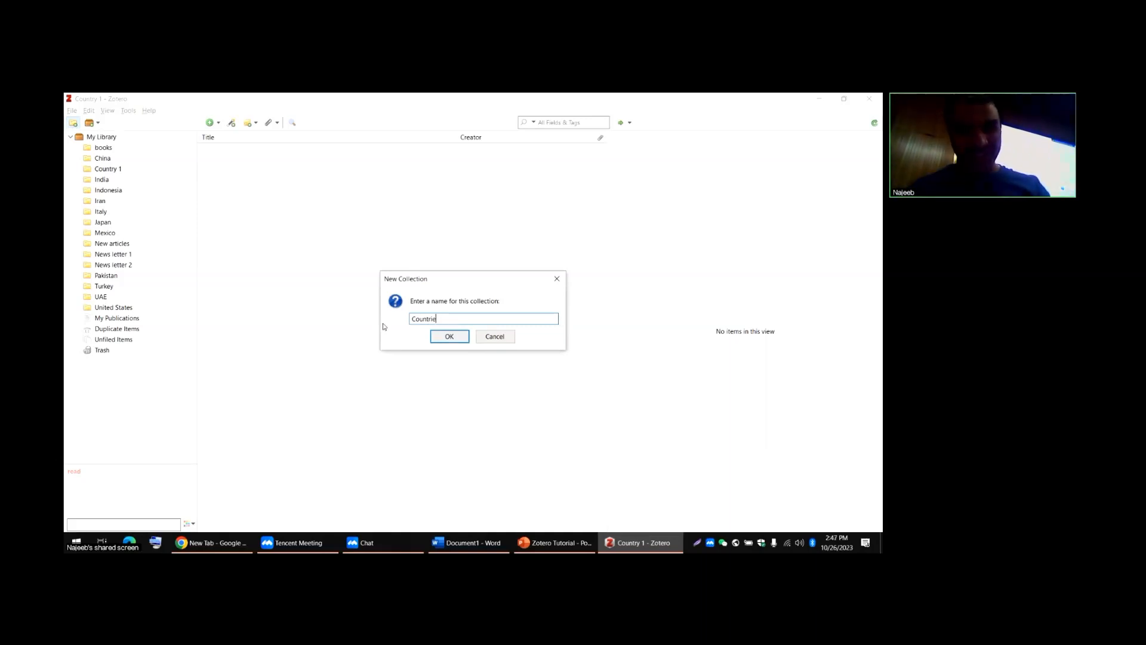
key(BackSpace)
key(BackSpace)
text(y )
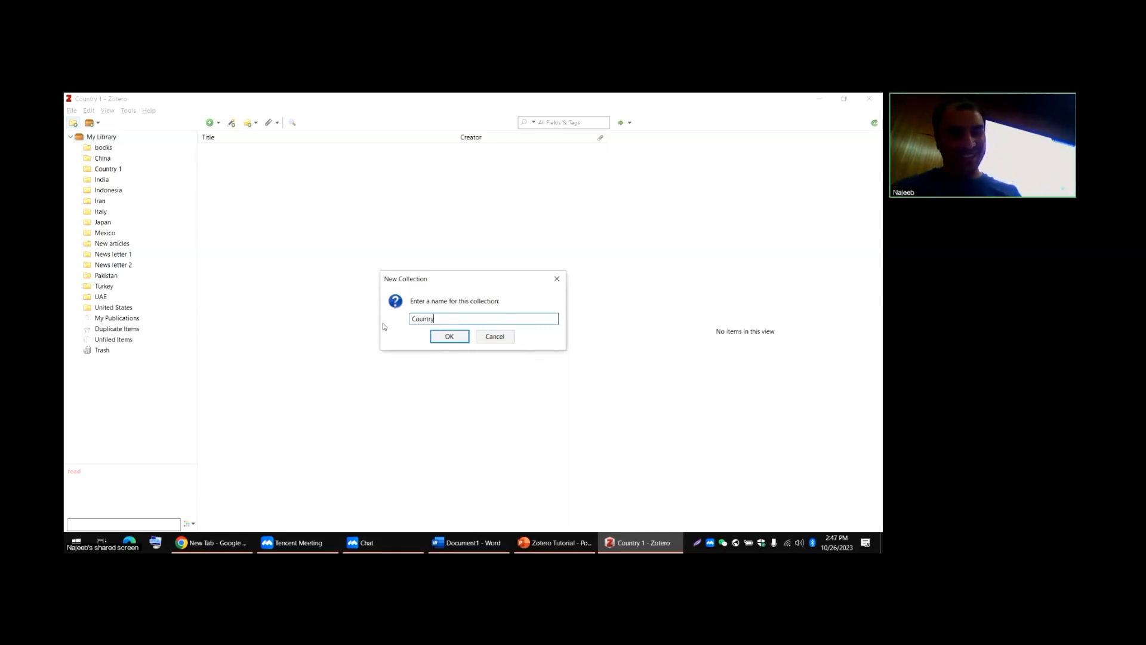
text(2)
click(446, 335)
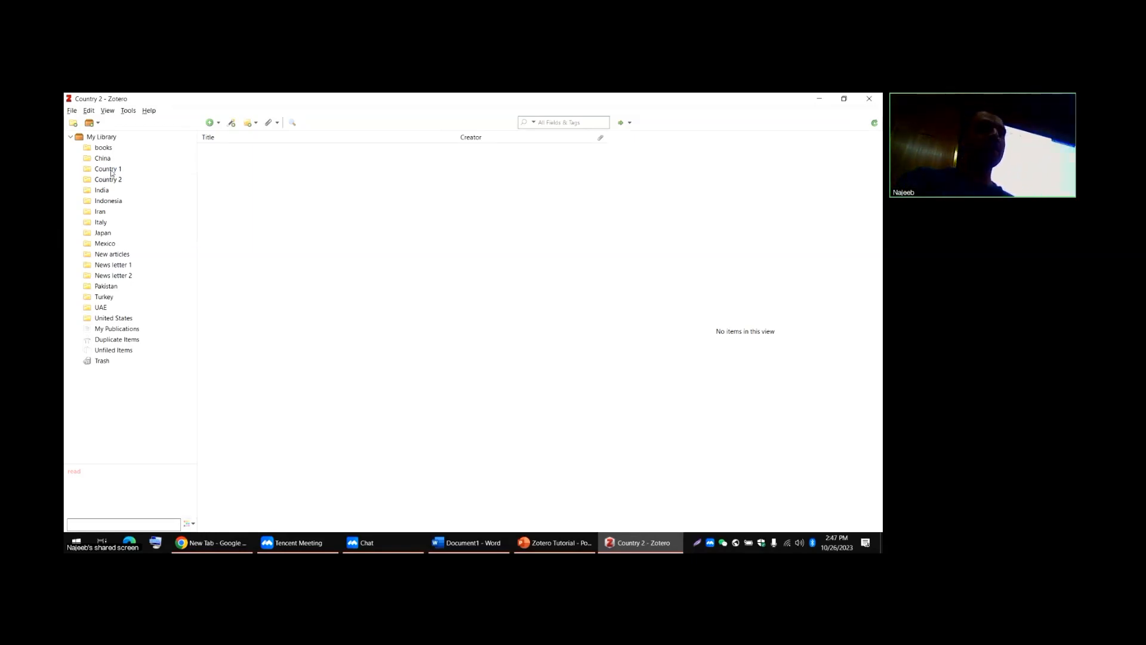
- Add another collection to My Library, again giving it the name "Country 1"
click(111, 171)
click(113, 180)
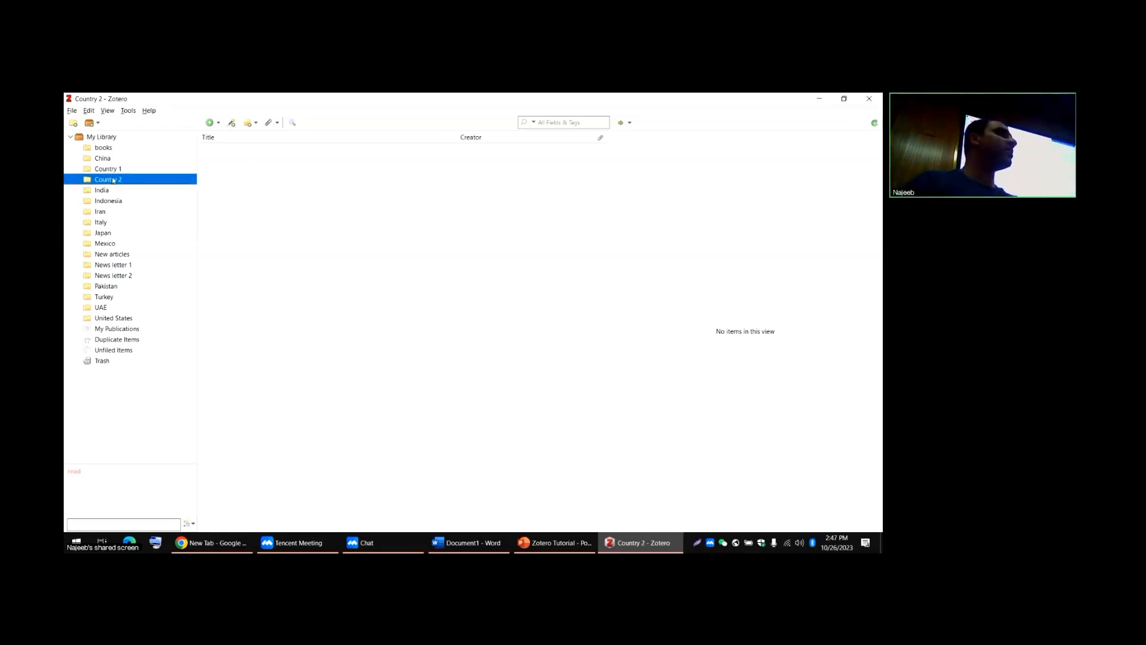
click(72, 123)
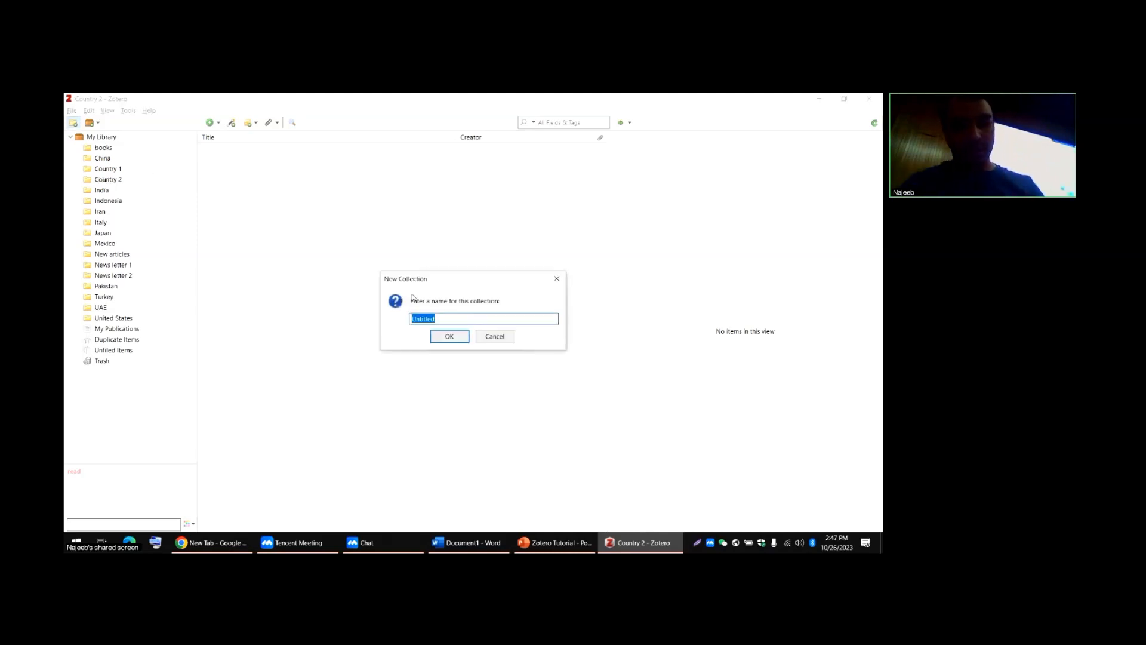
text(Cou)
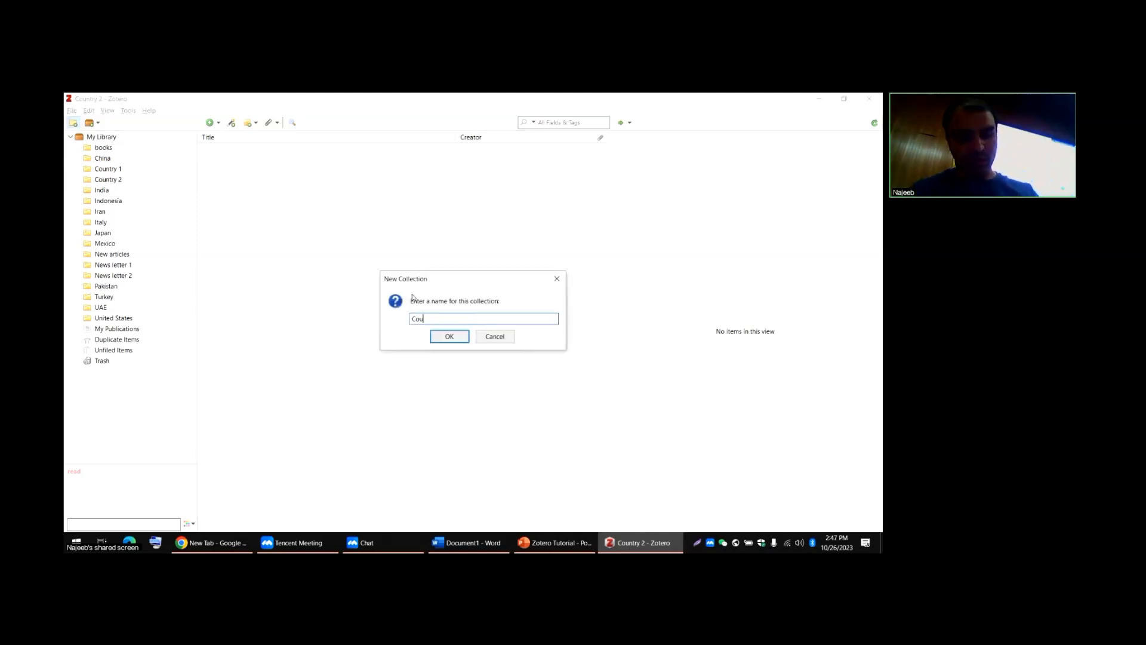
text(ntry 1)
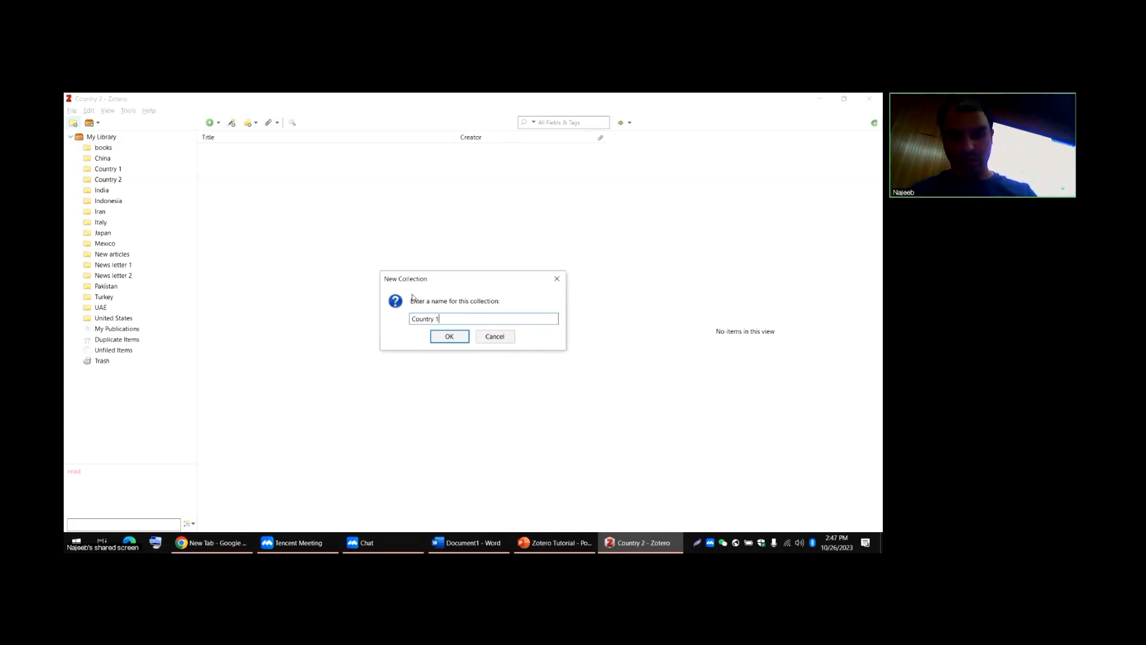
key(Return)
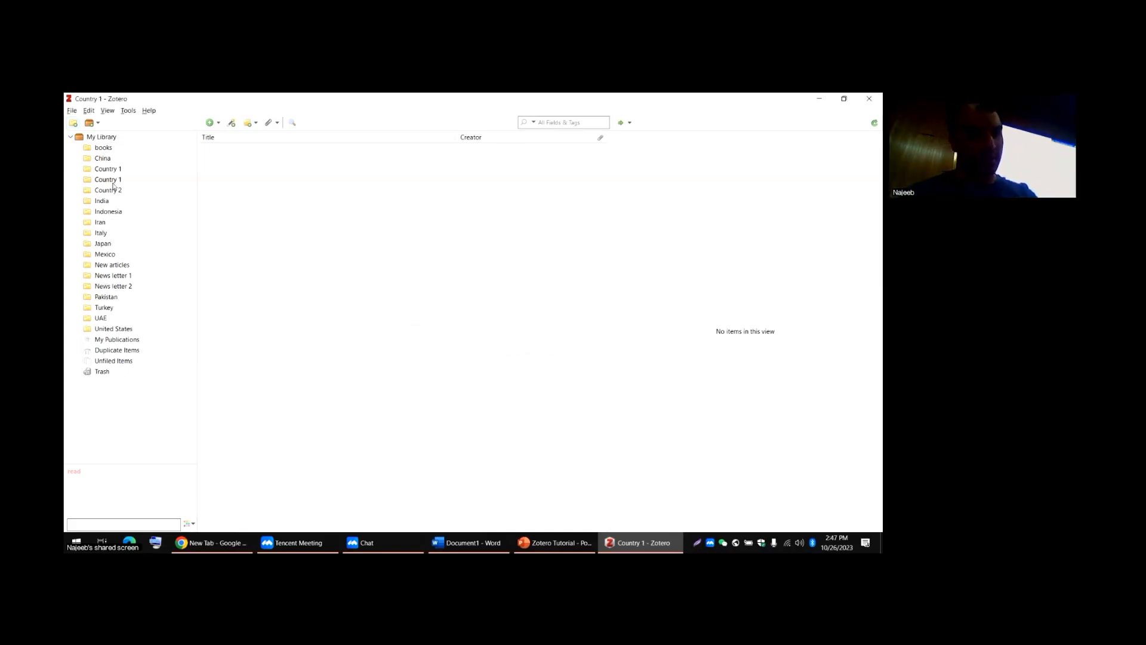
- Rename the second of the two "Country 1" collections to "Country 3"
right_click(113, 181)
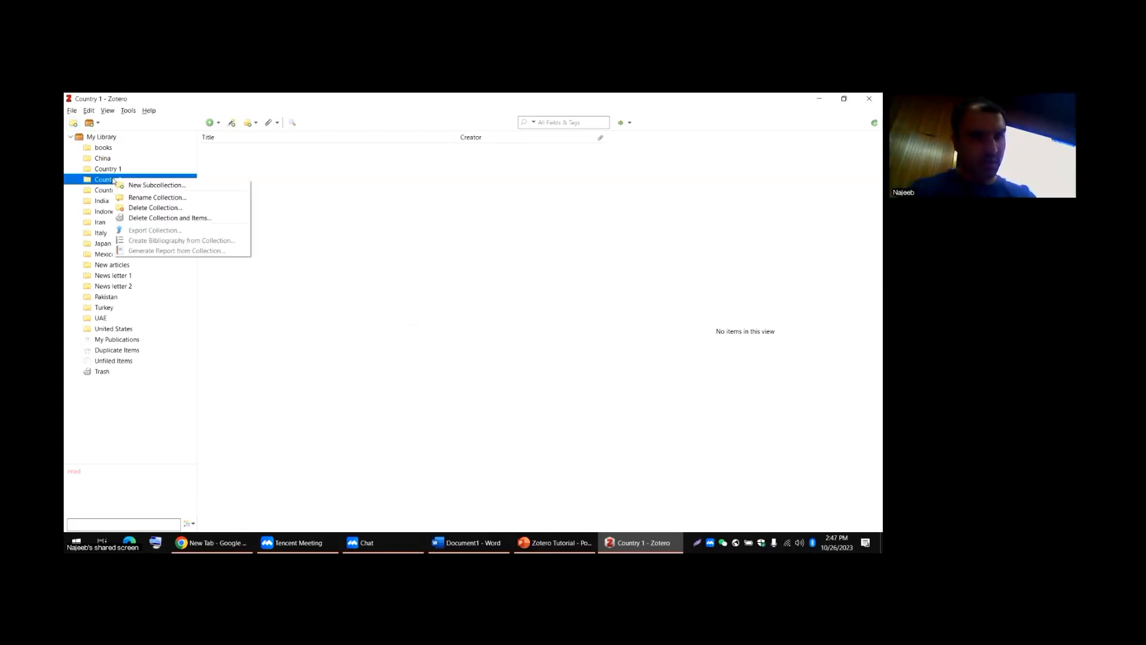
click(146, 199)
key(End)
key(shift+Left)
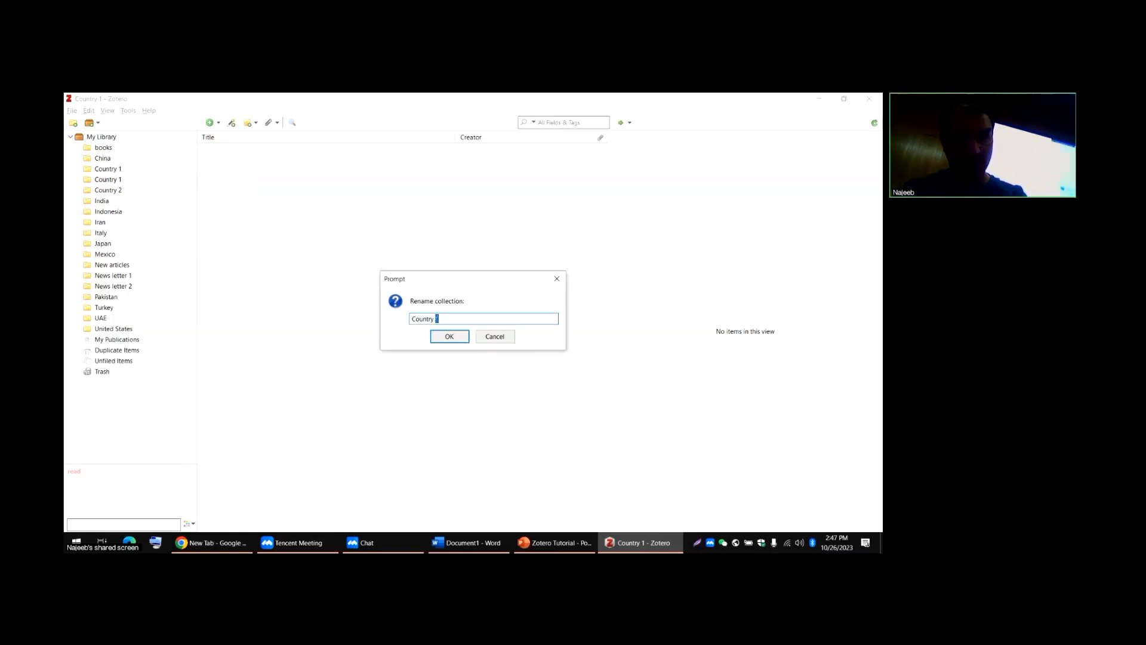
text(3)
click(448, 336)
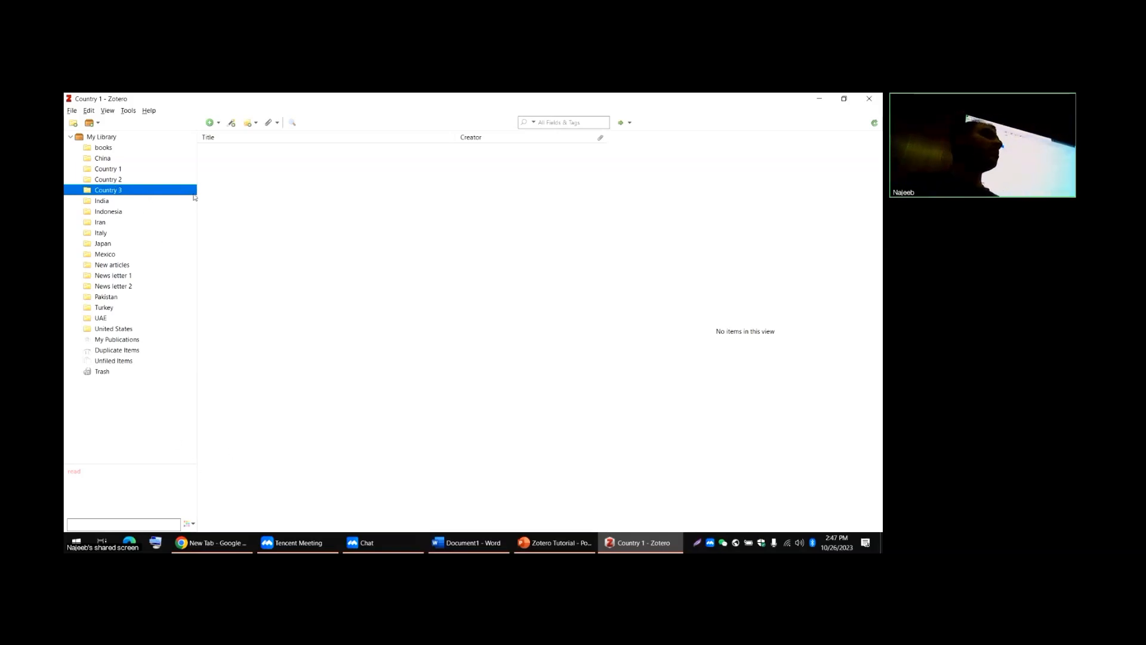
- Switch to Chrome and search Google for "research gate"
click(230, 543)
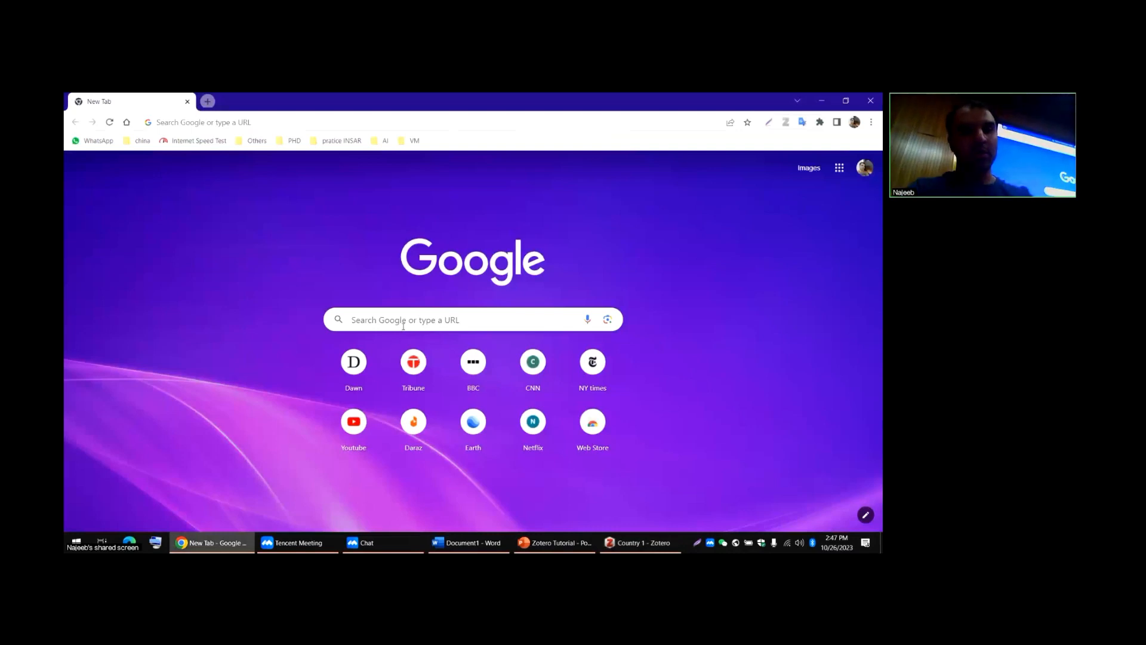
click(402, 312)
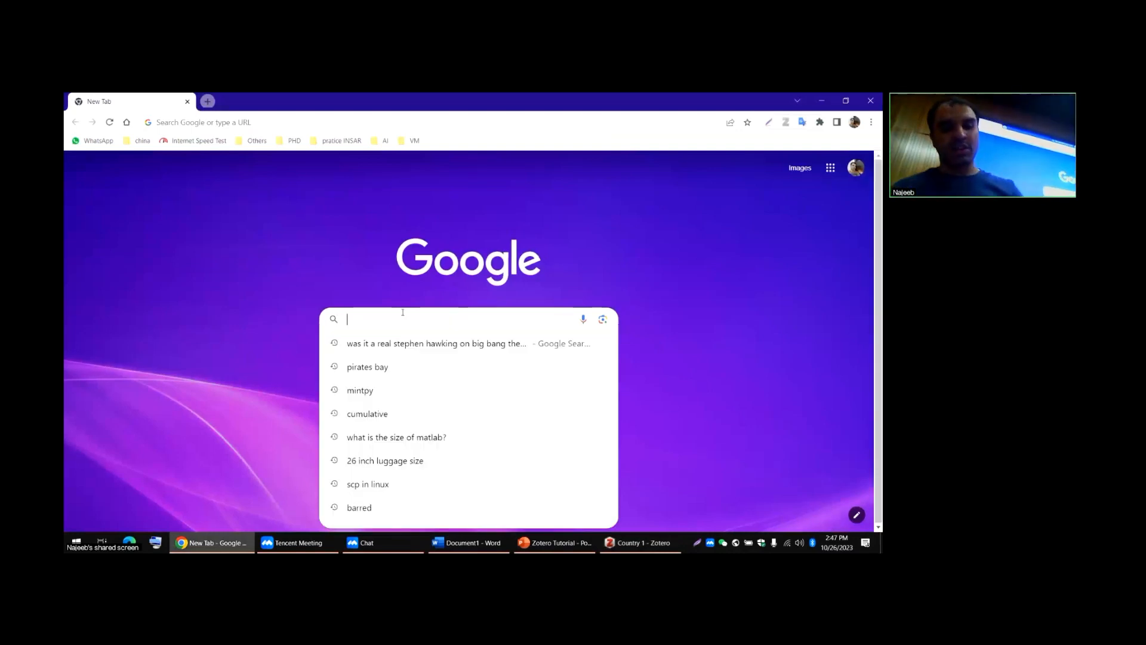
text(re)
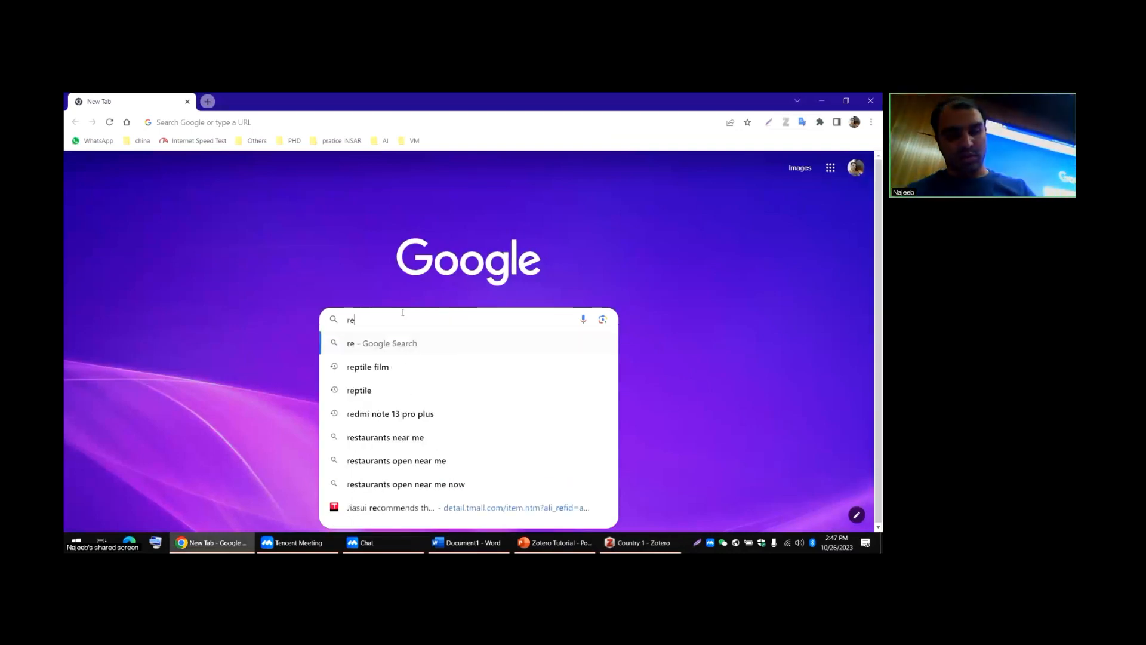
text(search gate)
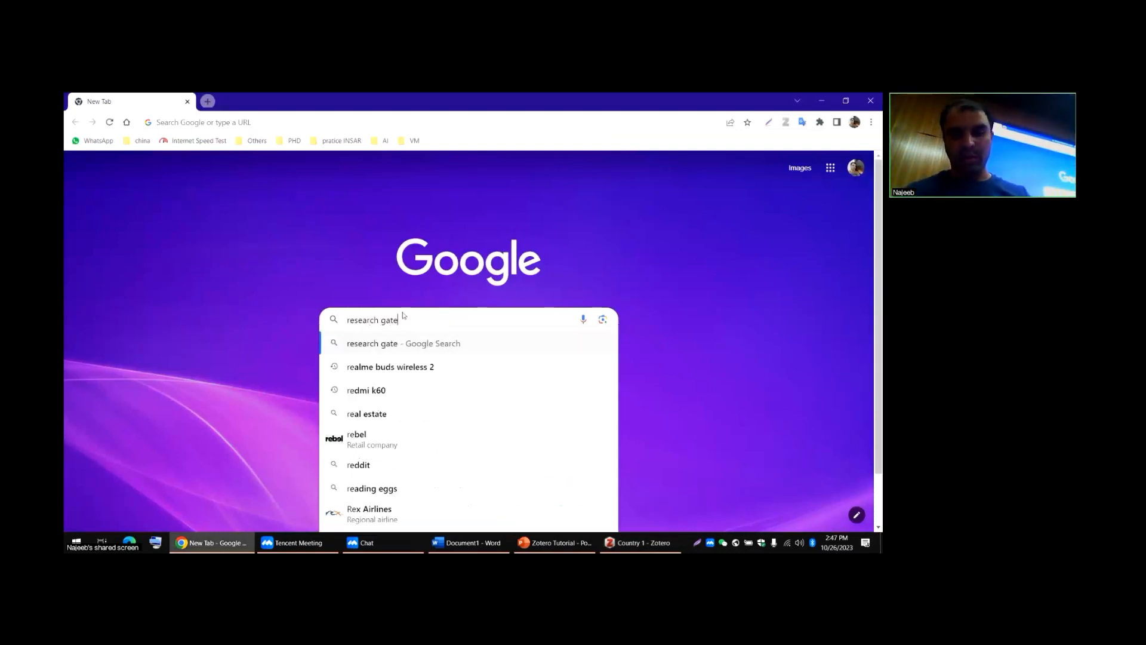
key(Return)
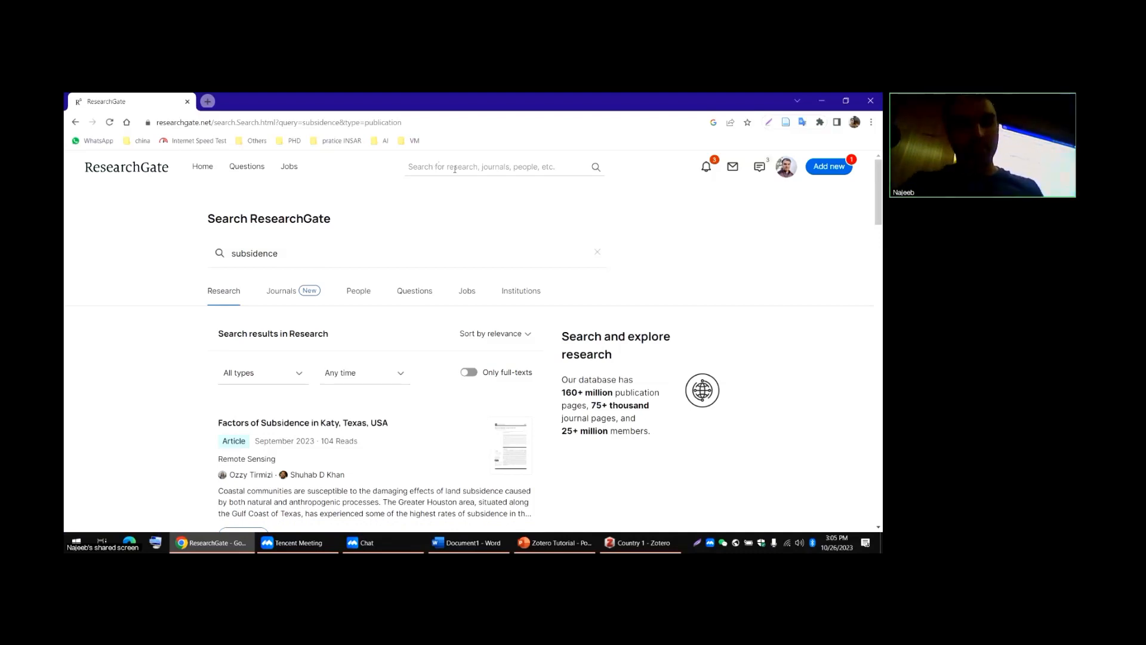
- Search ResearchGate for "subsidence" and open the article "Factors of Subsidence in Katy, Texas, USA"
click(458, 168)
text(subsidence)
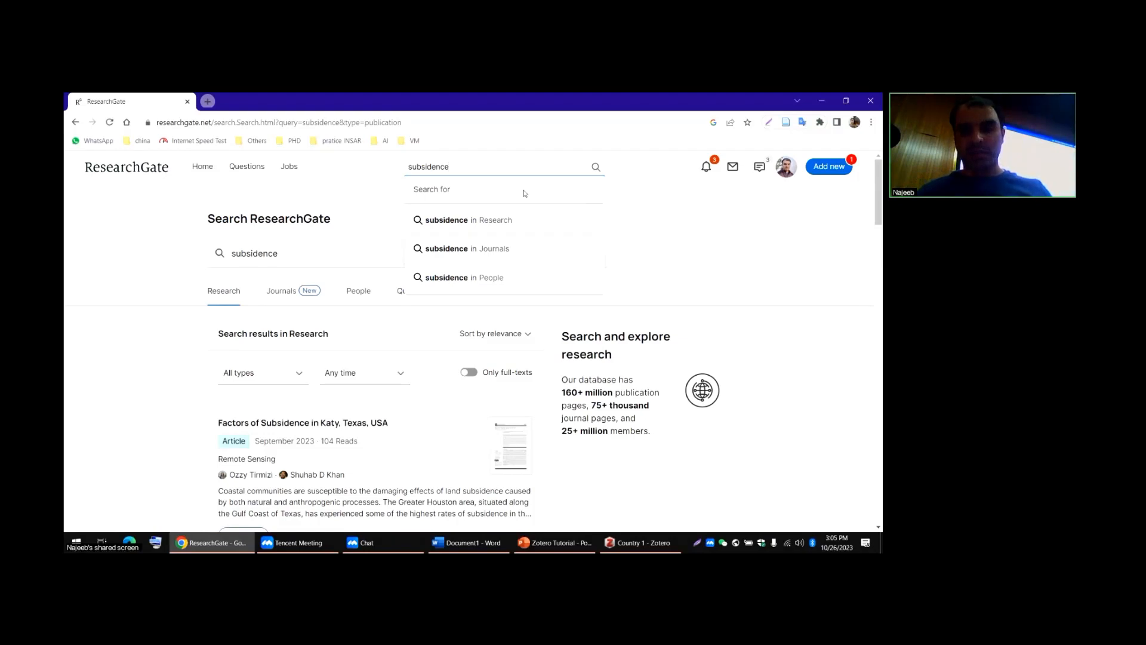
key(Return)
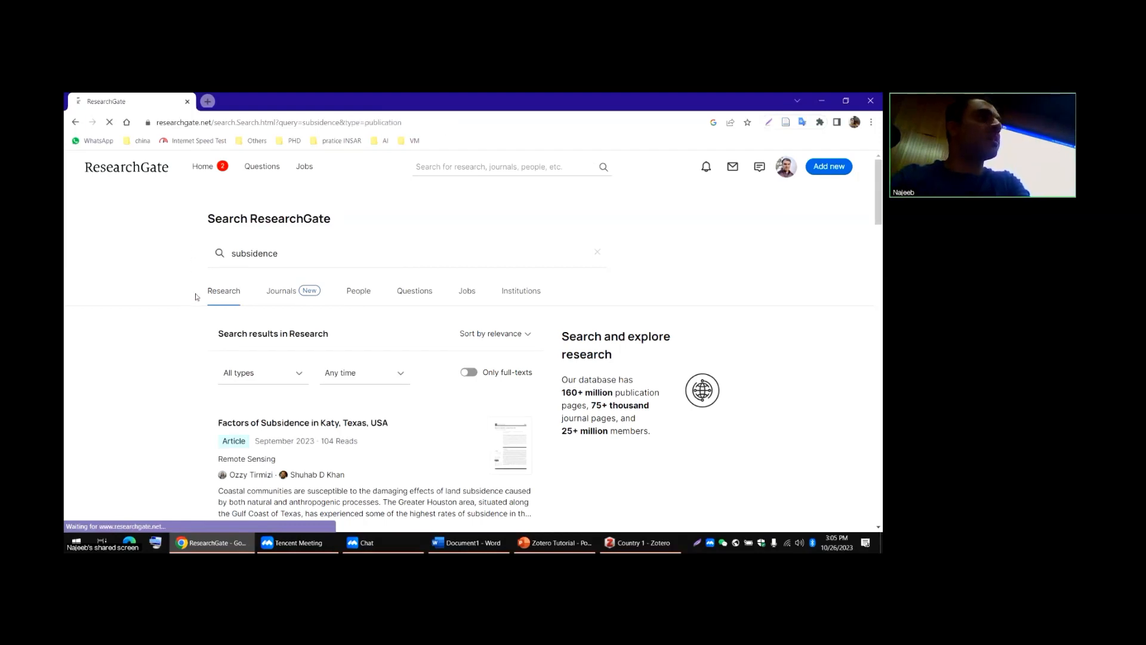
scroll(196, 304, down, 3)
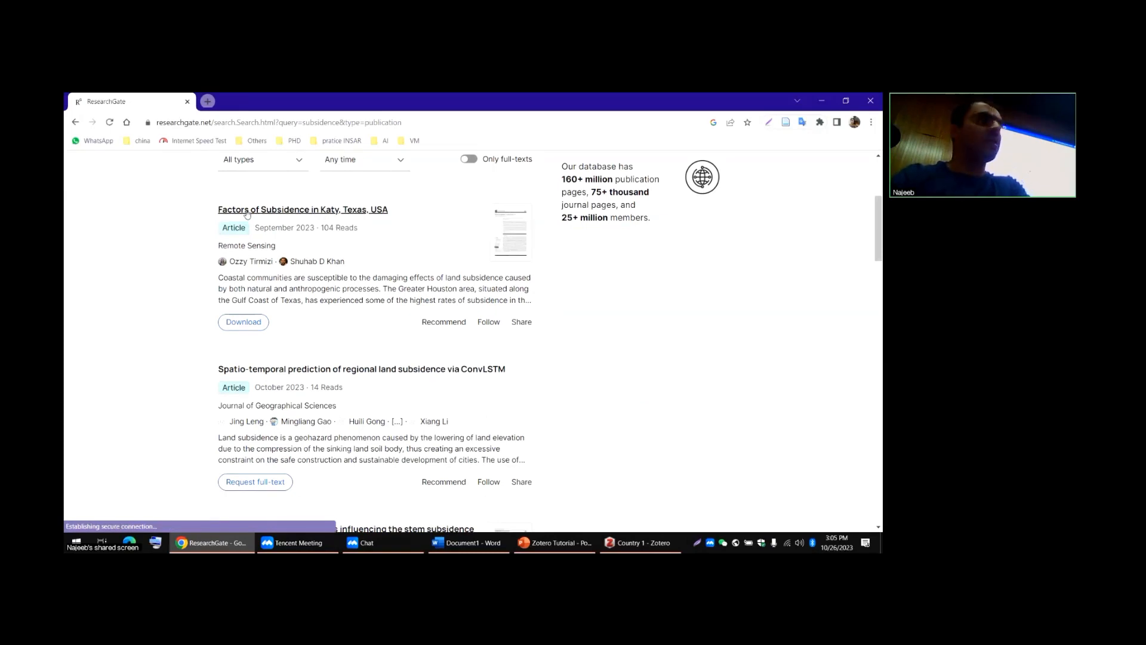
click(247, 213)
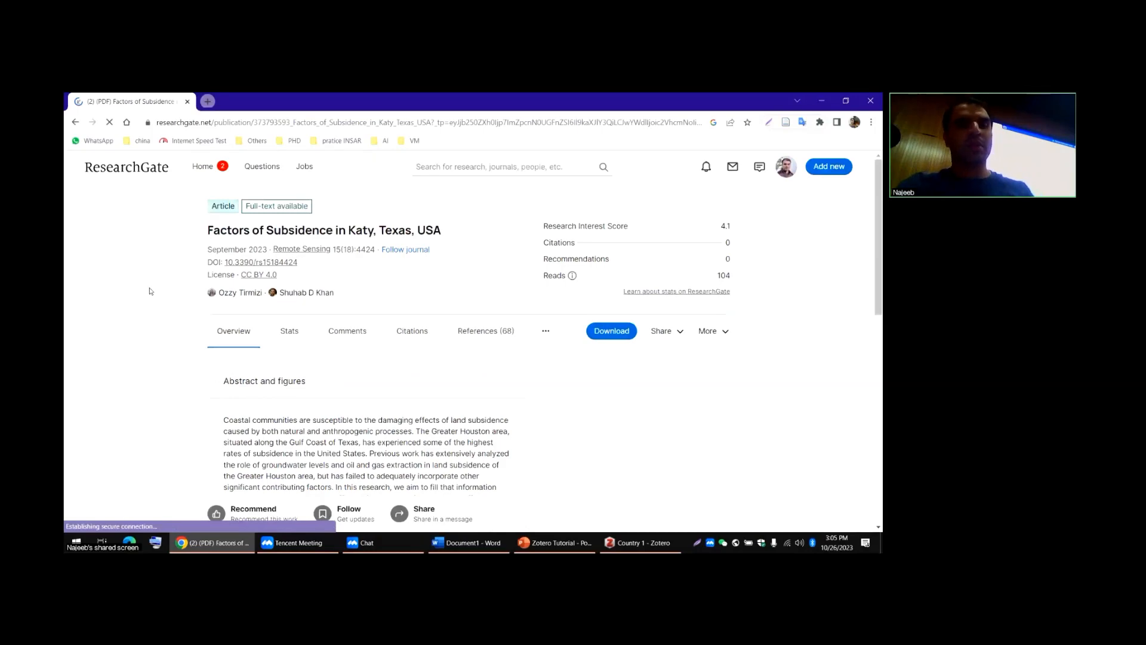
- Examine the abstract and publication details on the article's overview page
scroll(228, 269, down, 3)
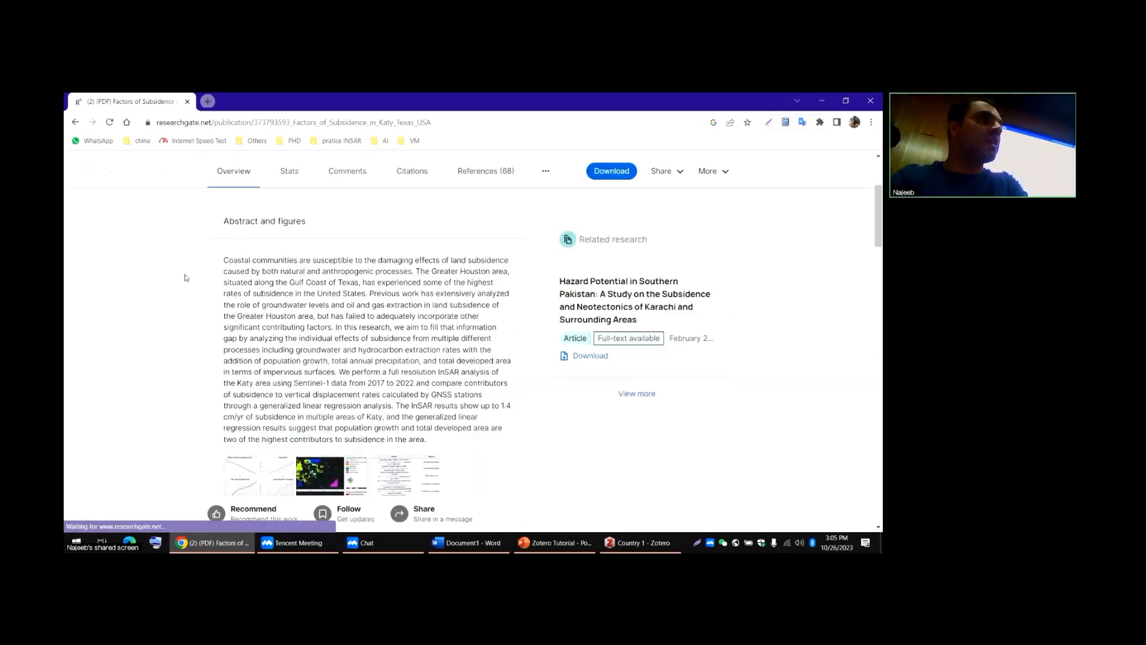
scroll(261, 311, down, 1)
scroll(262, 310, up, 1)
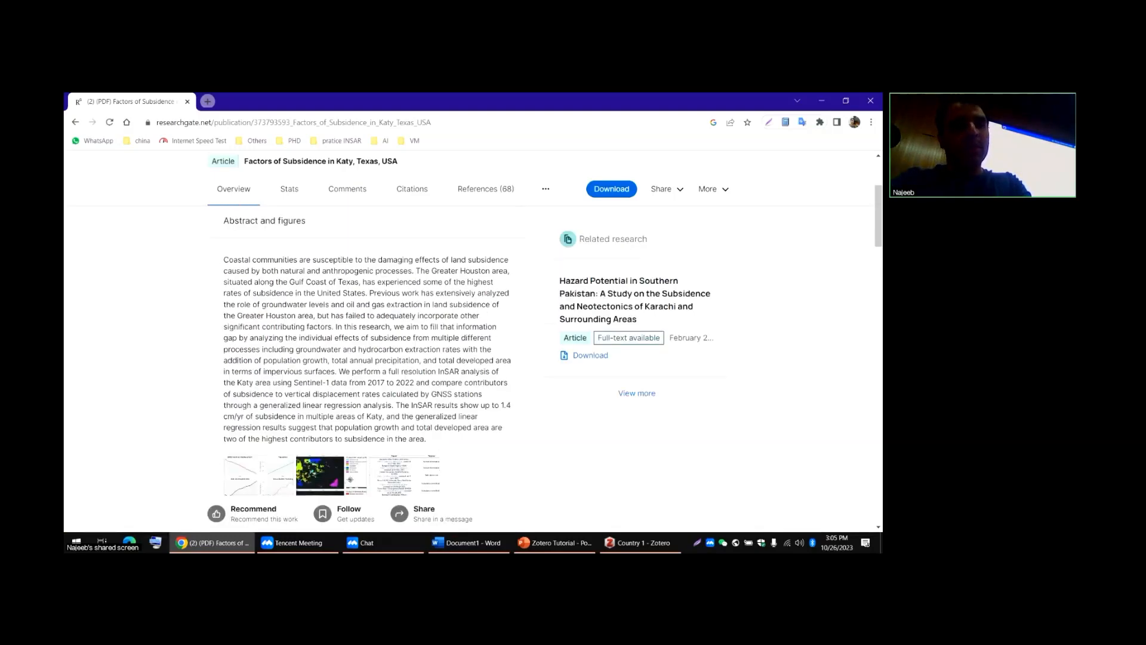
triple_click(250, 282)
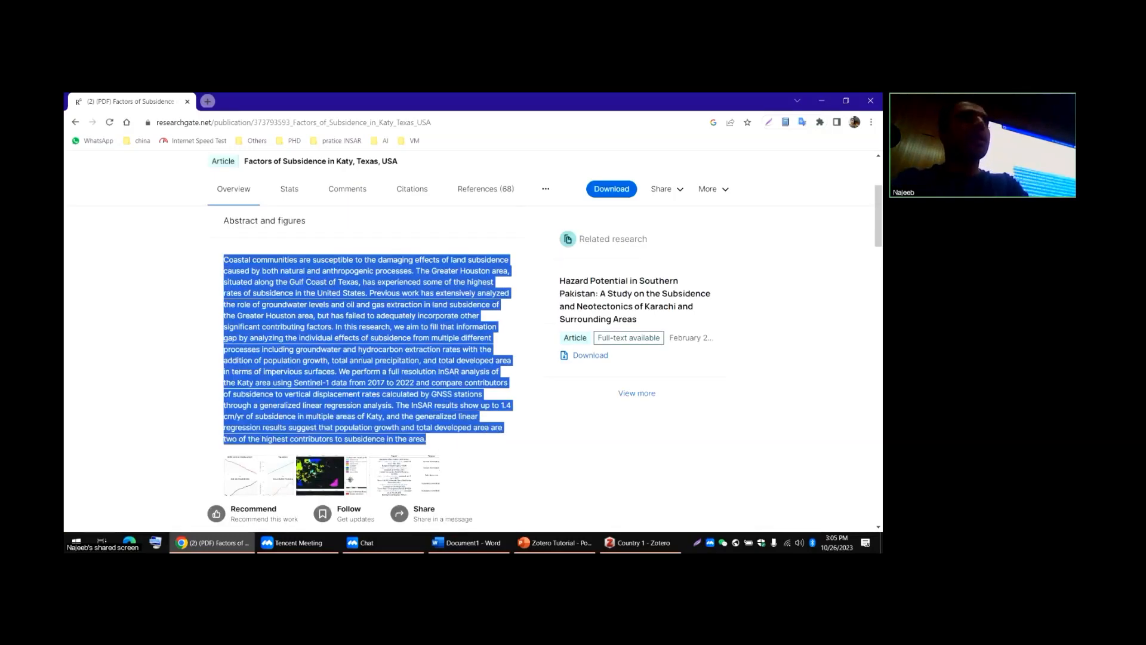
click(387, 293)
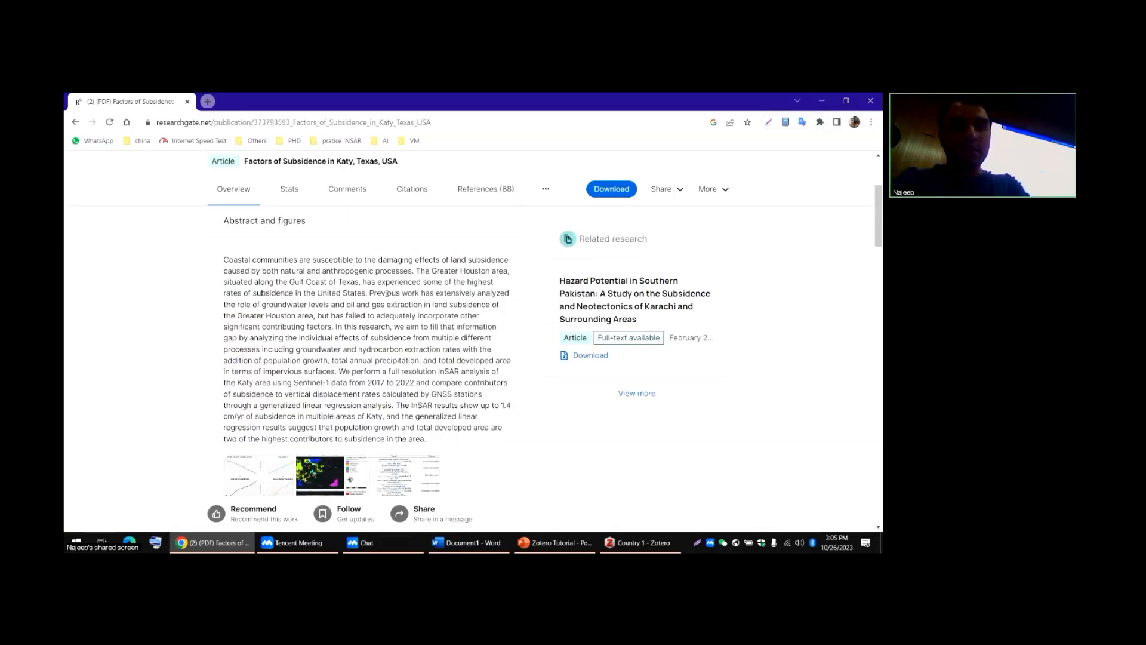
scroll(398, 307, up, 1)
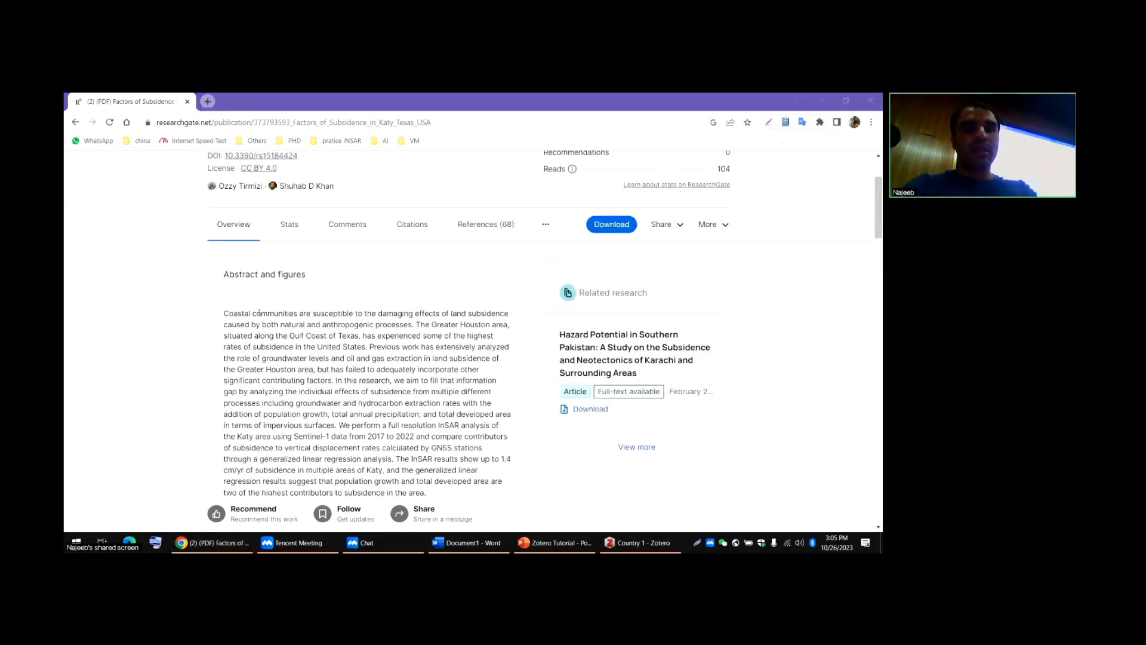
scroll(179, 302, up, 1)
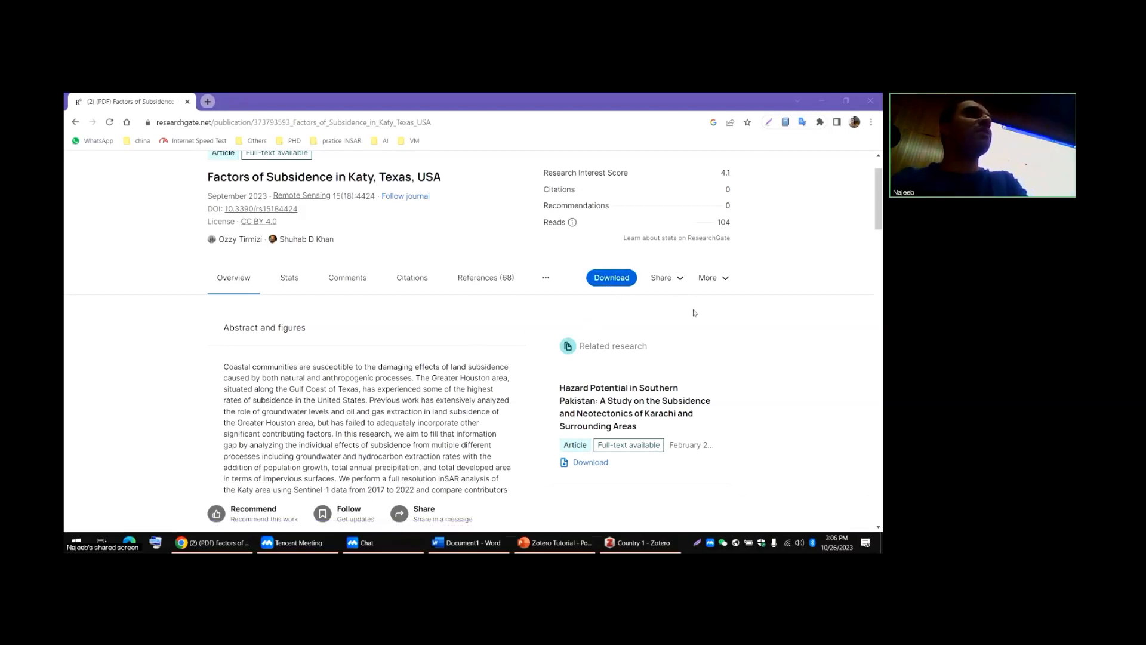
scroll(776, 155, up, 1)
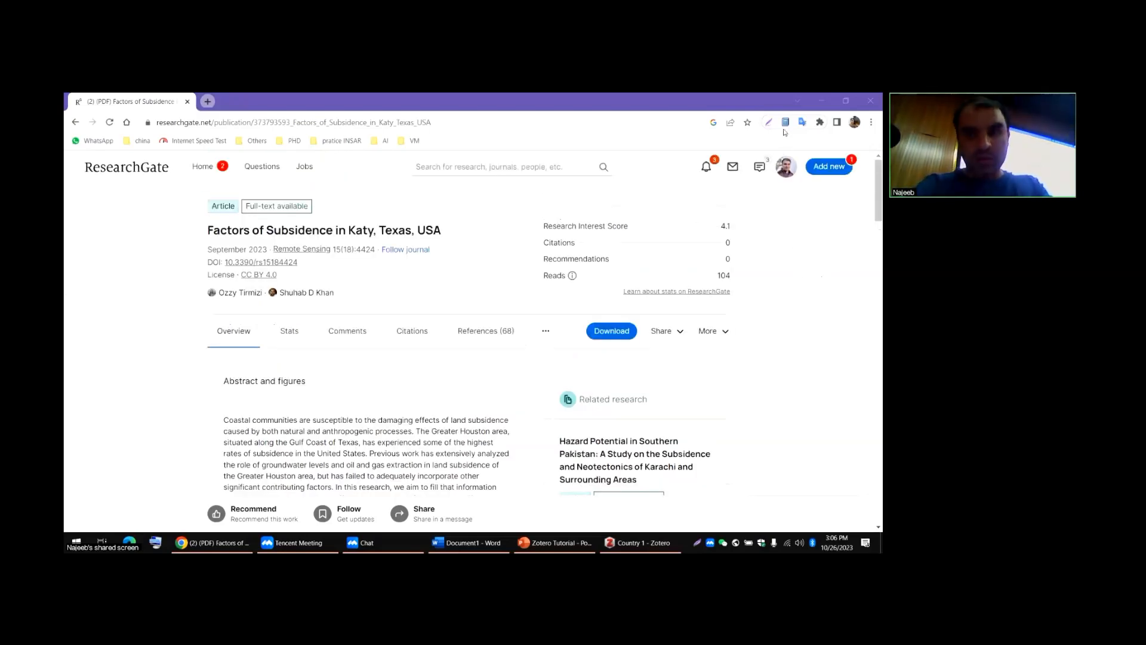
- Save the article "Factors of Subsidence in Katy, Texas, USA" with its full-text PDF to the Zotero collection "Country 1"
scroll(457, 218, down, 1)
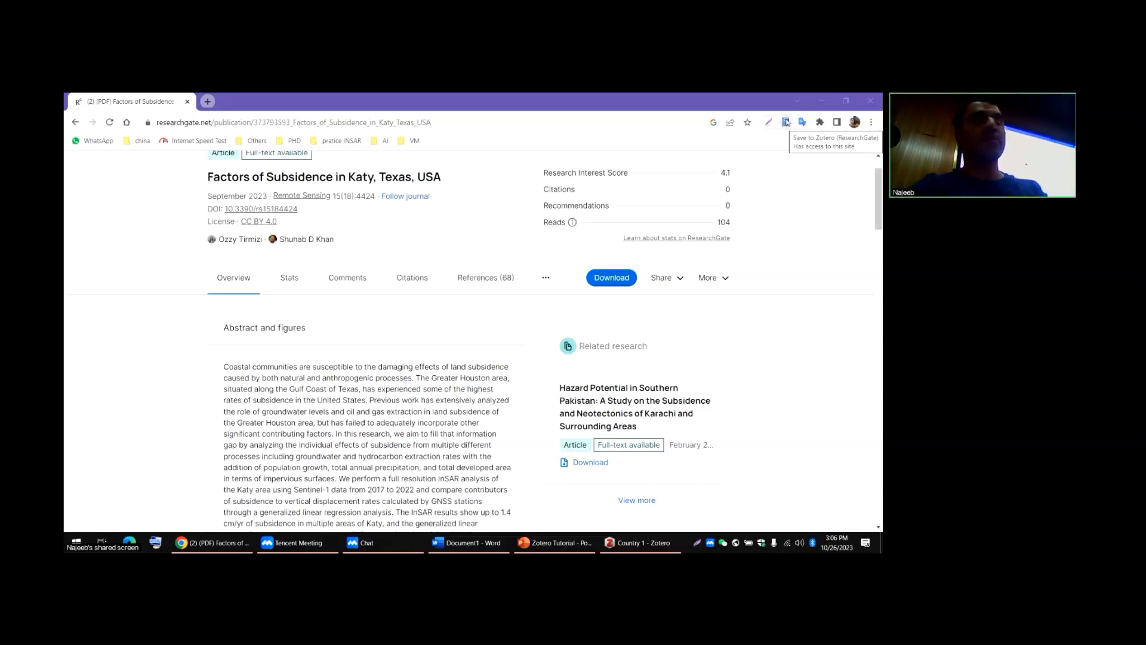
click(785, 123)
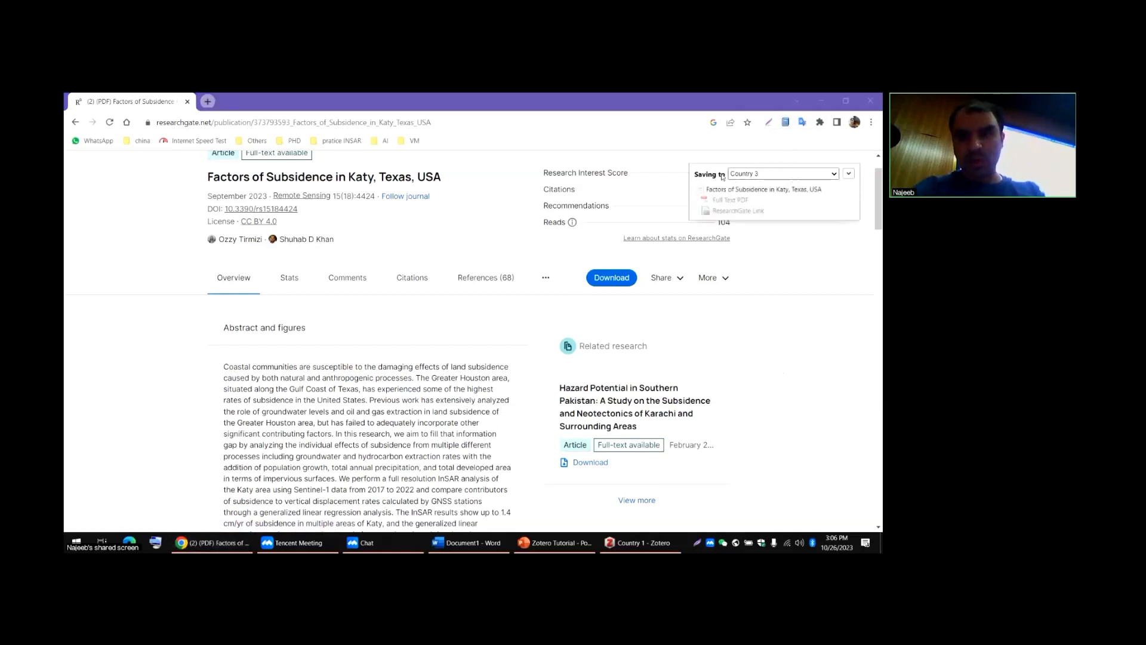
click(774, 178)
click(755, 184)
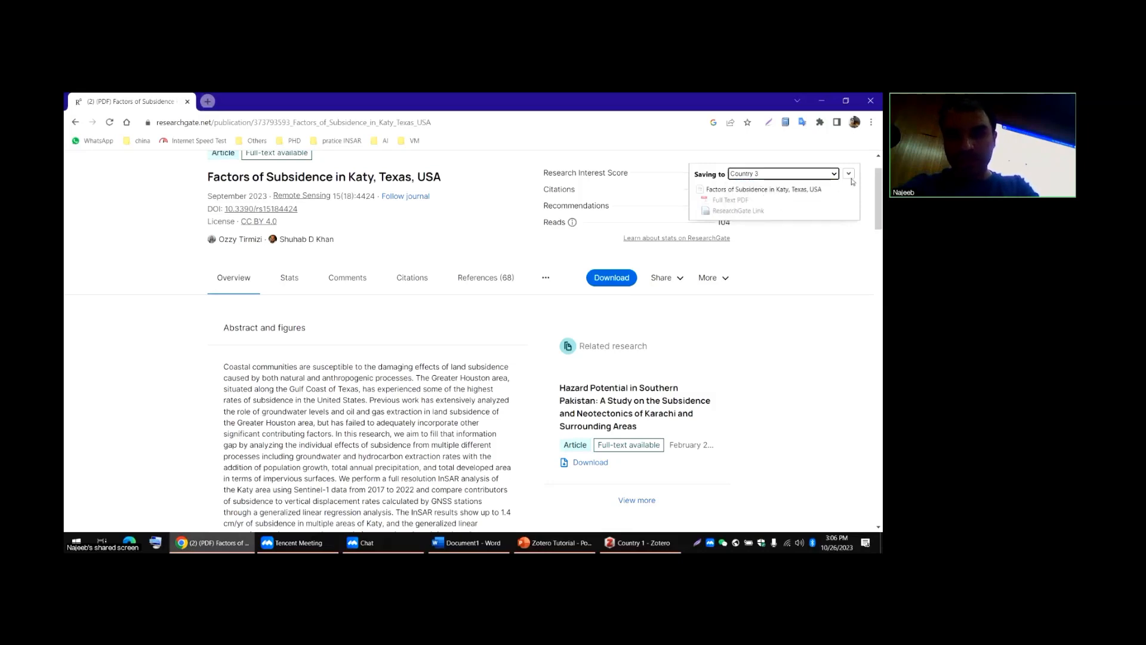
click(848, 173)
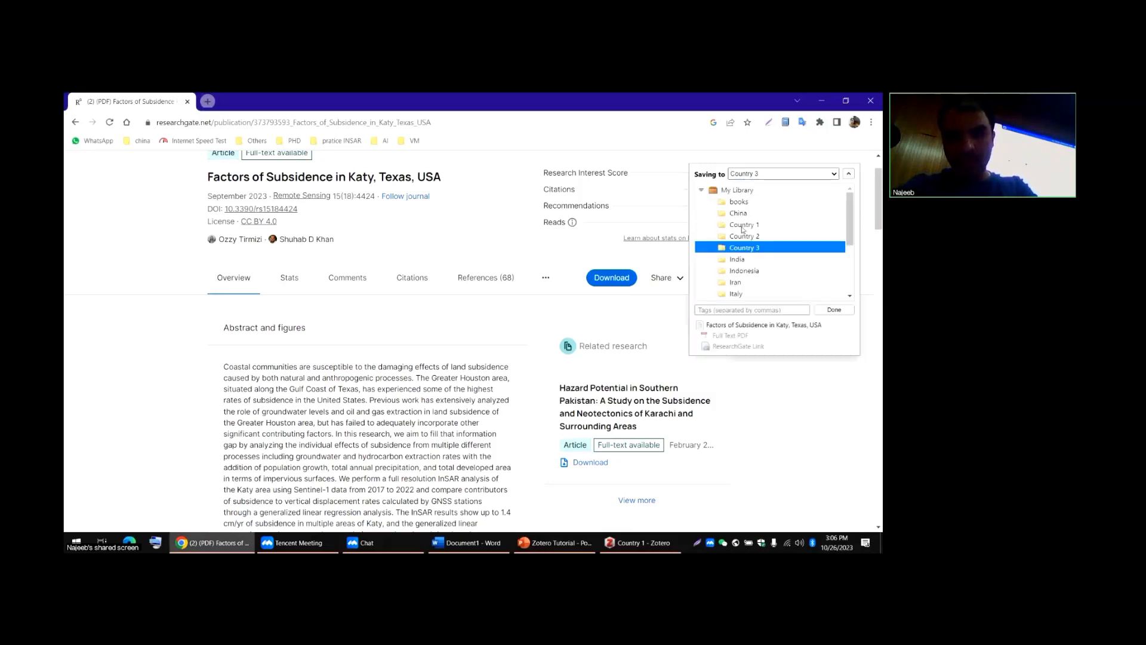
click(743, 226)
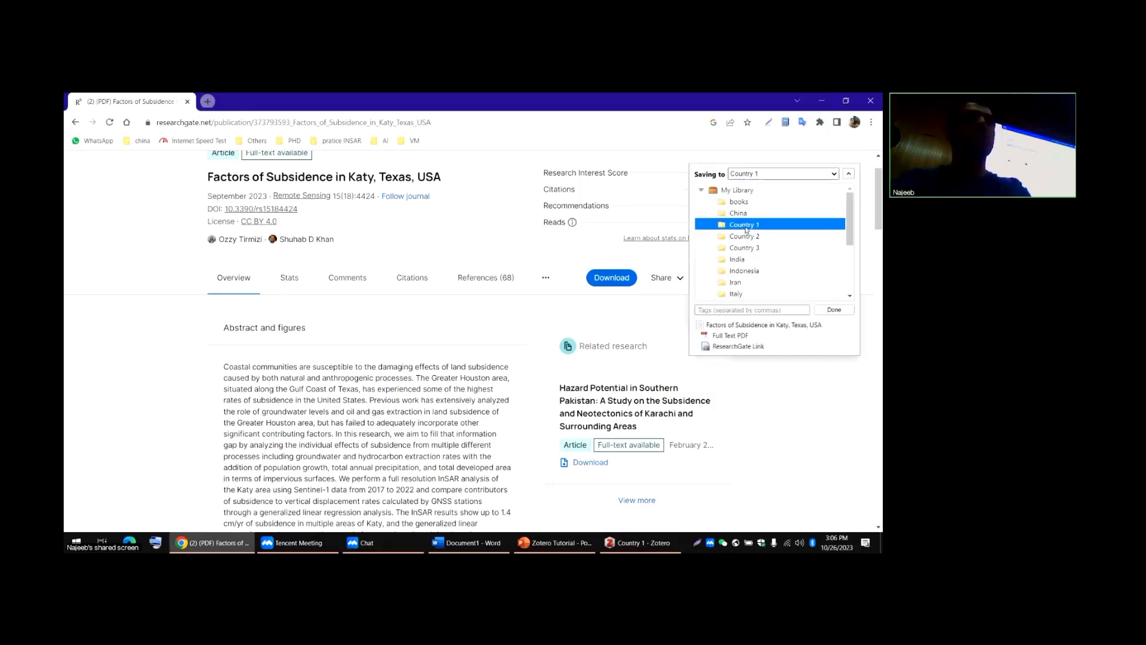
click(832, 310)
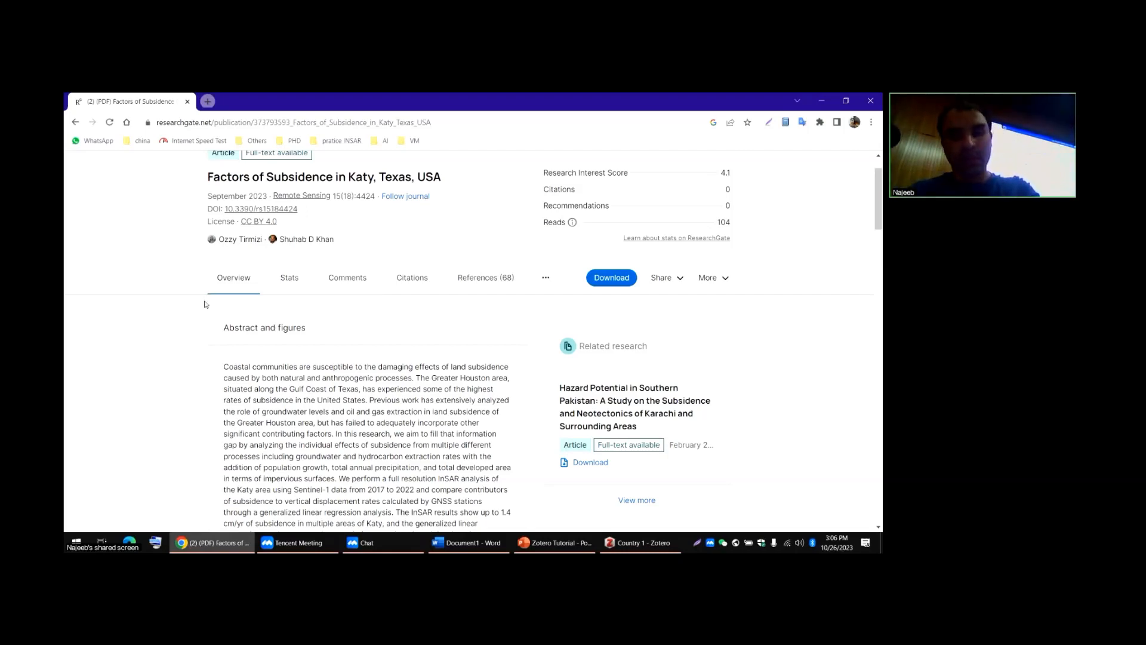
- Open the similar article "Hazard Potential in Southern Pakistan" and save it to the Zotero collection "Country 2"
scroll(194, 343, down, 10)
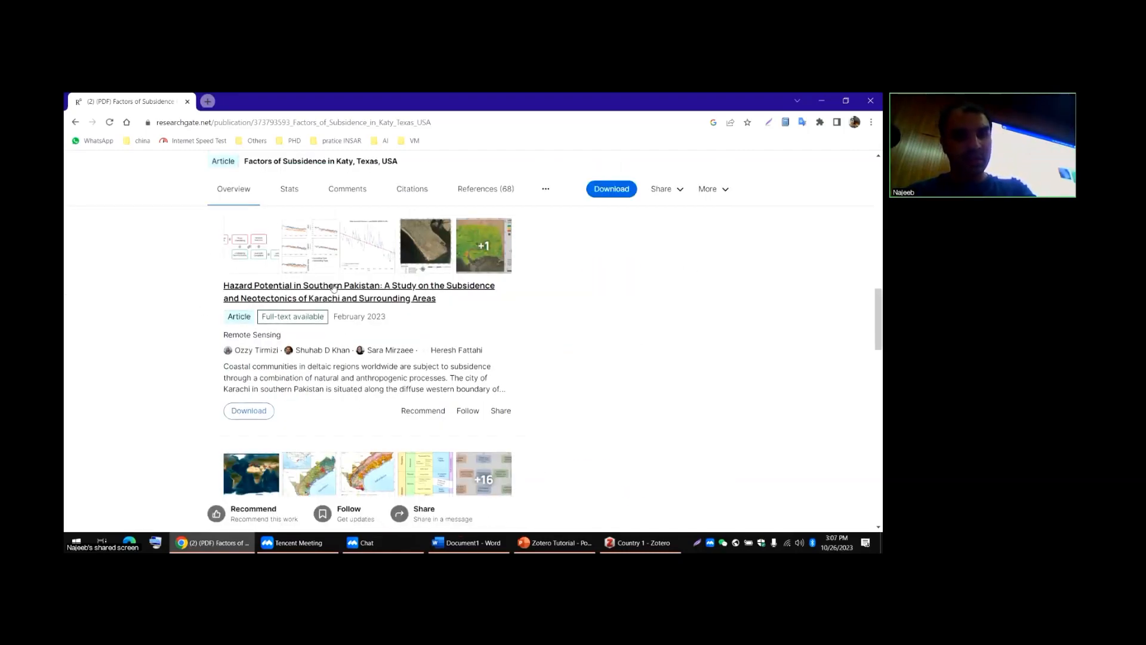
click(333, 288)
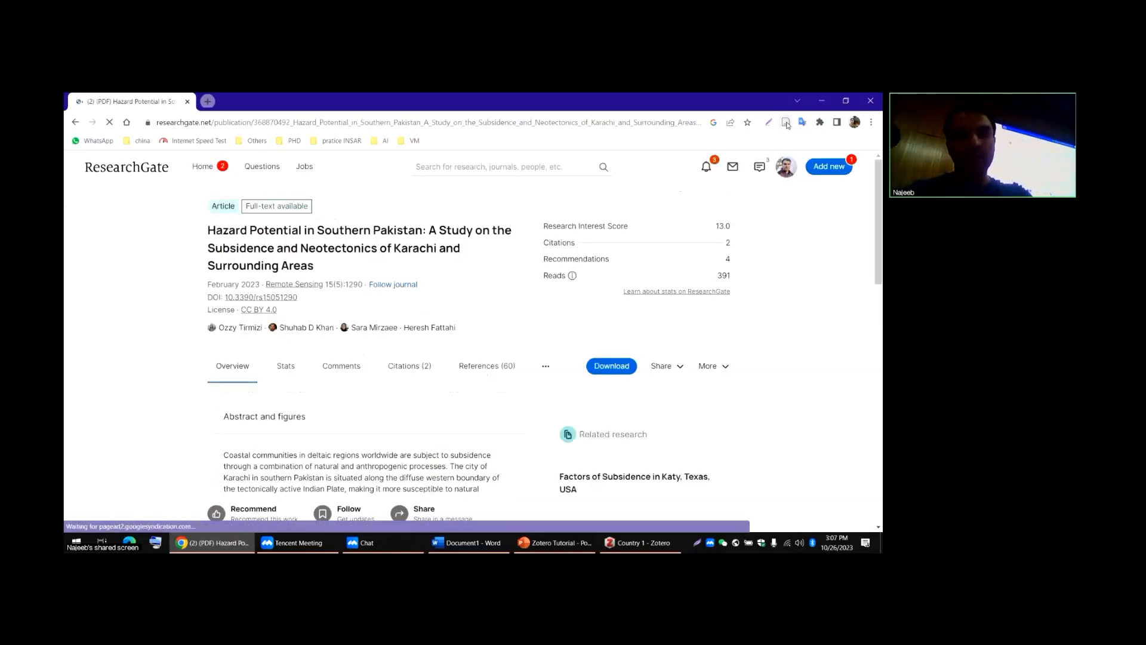
click(786, 123)
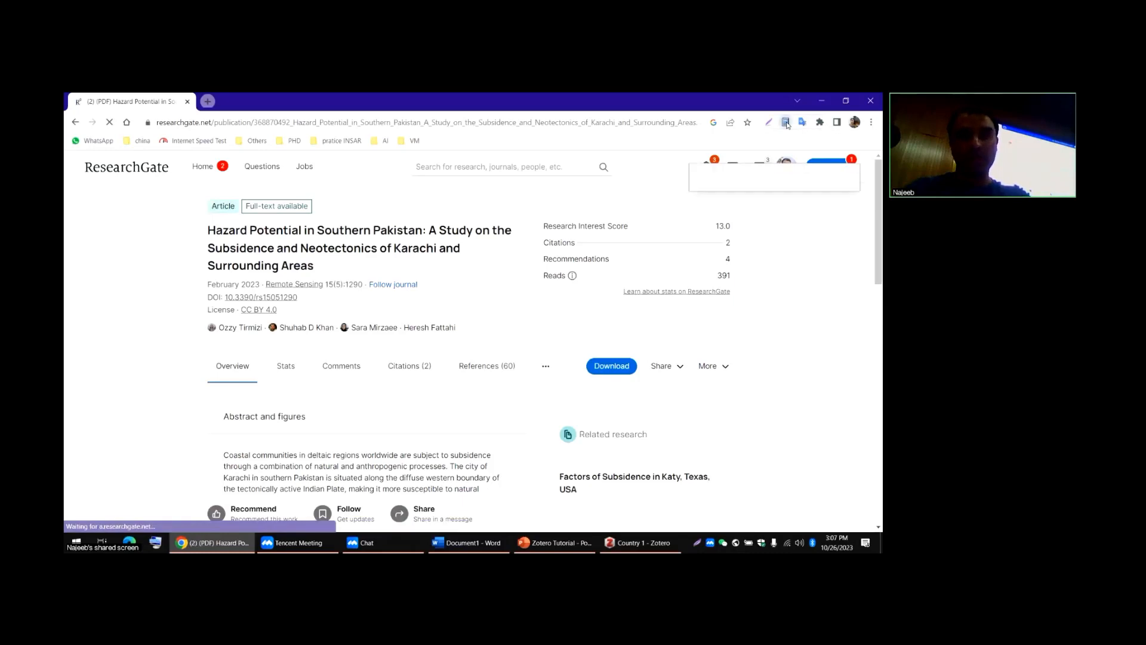
click(848, 174)
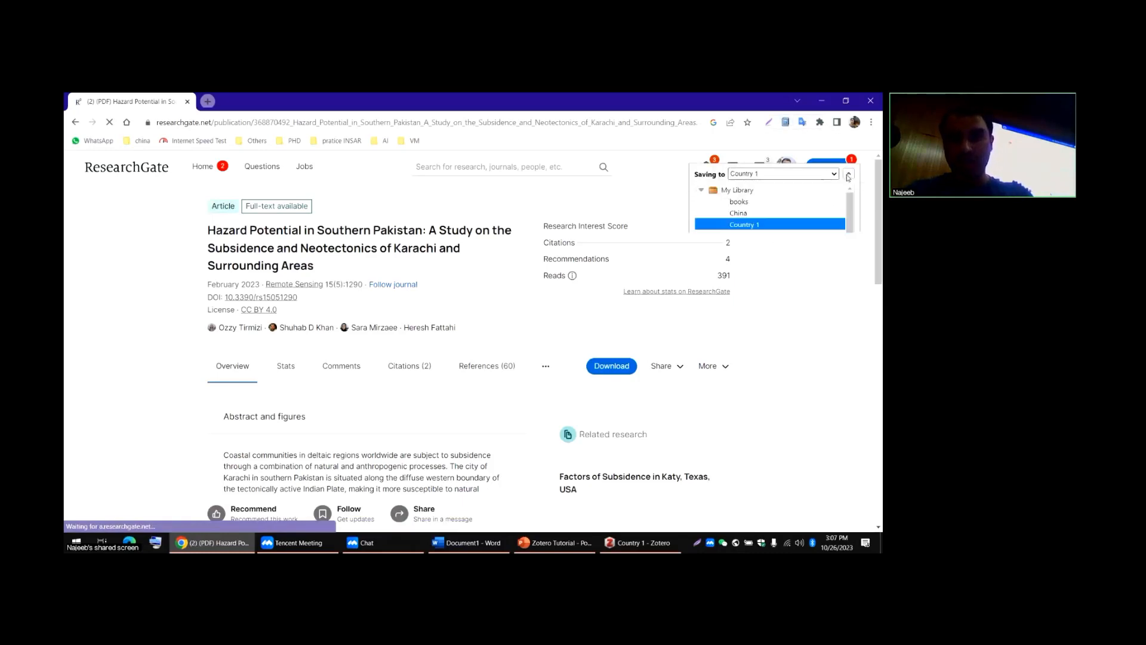
click(745, 237)
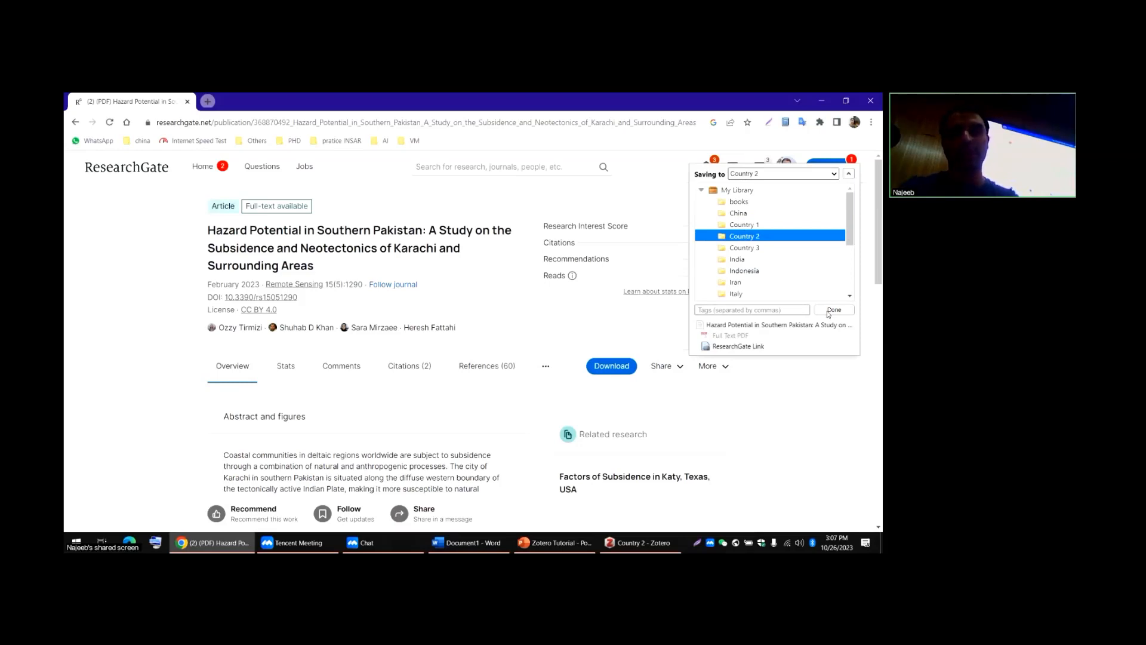
click(829, 311)
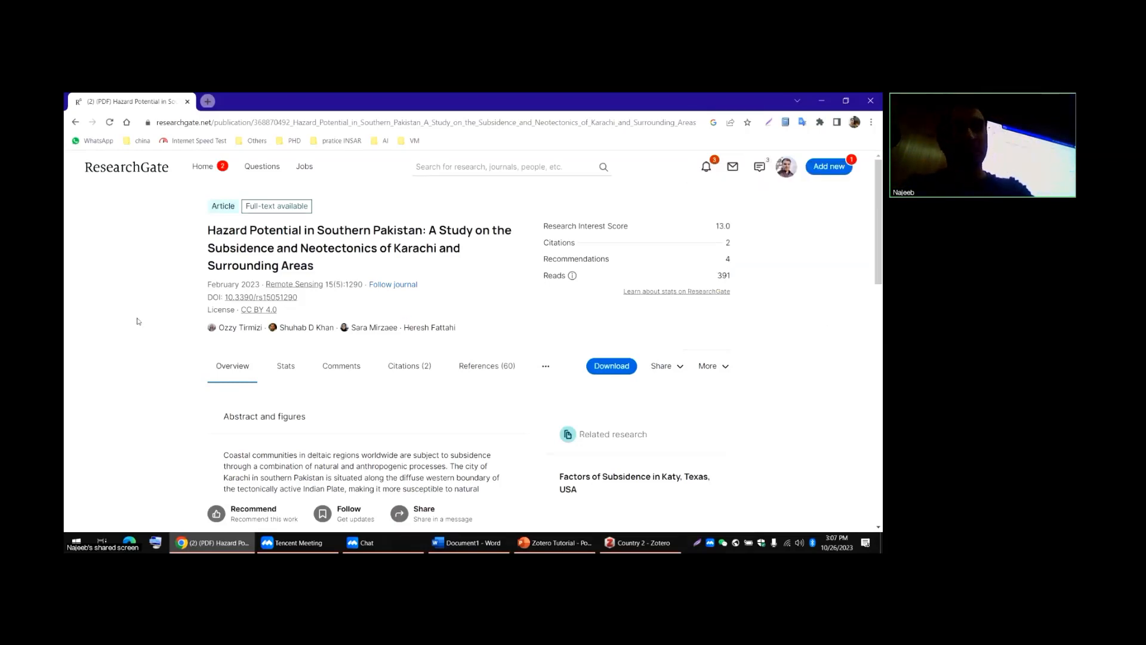
- Reopen "Factors of Subsidence in Katy, Texas, USA" from the similar research list and look over its abstract
scroll(140, 323, down, 10)
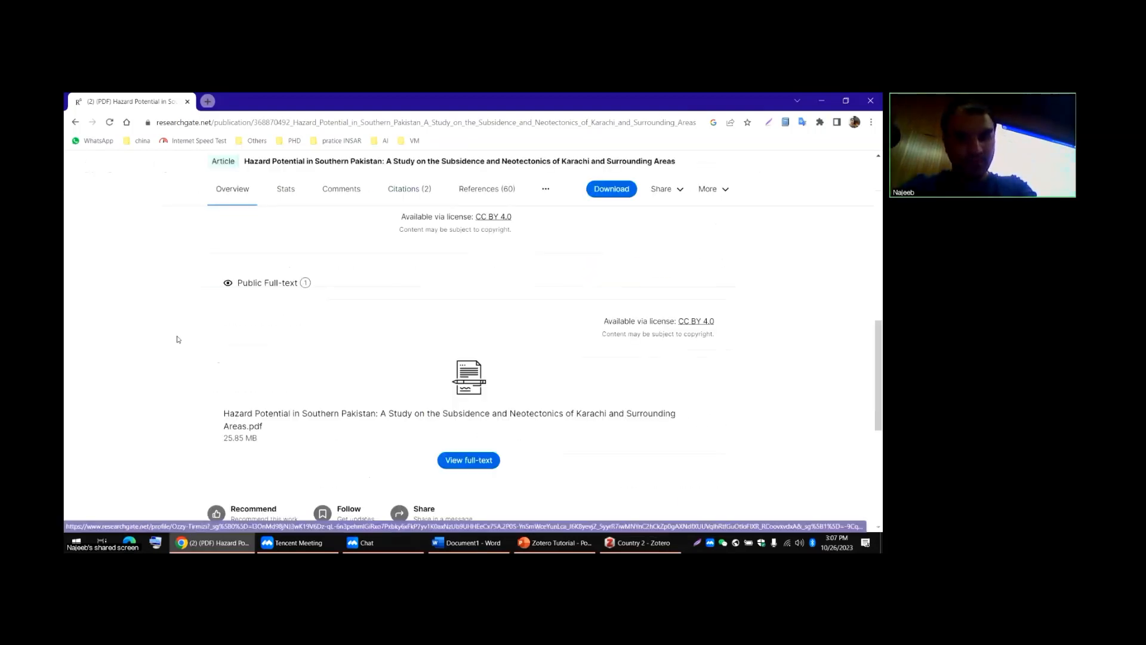
scroll(290, 317, up, 10)
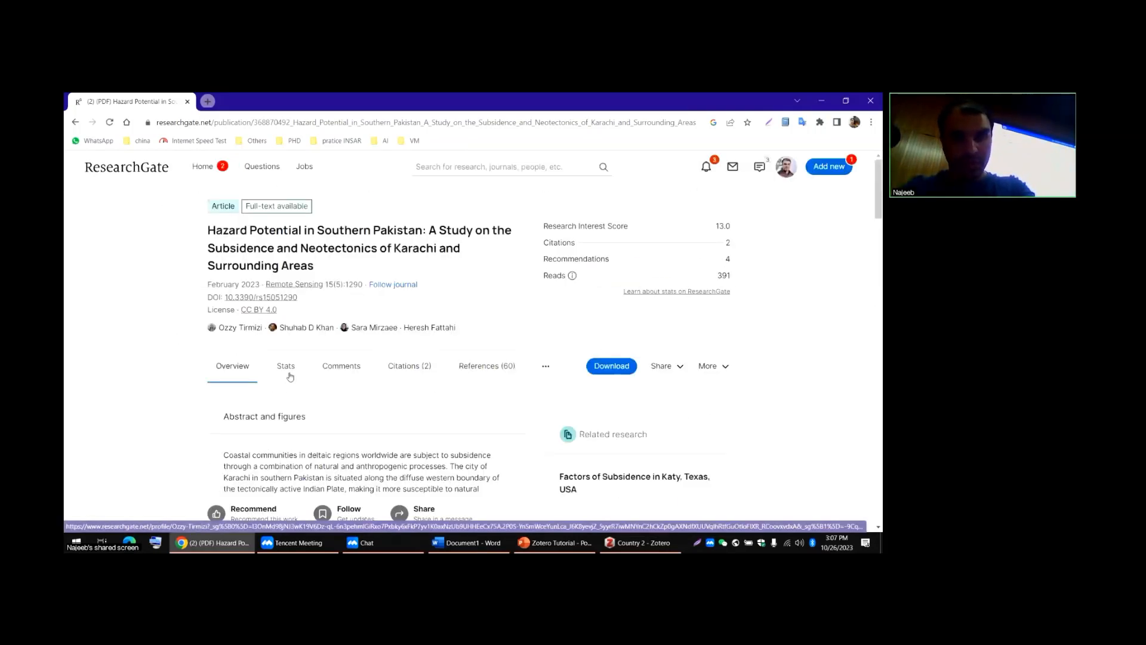
scroll(291, 375, down, 2)
scroll(289, 376, down, 10)
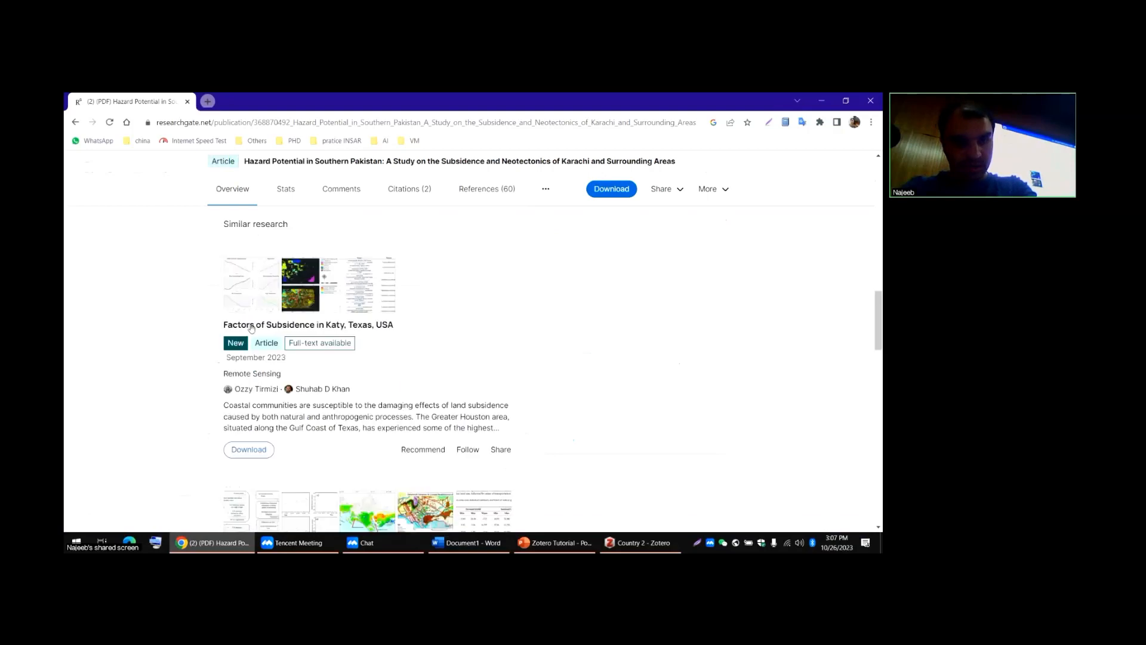
click(357, 327)
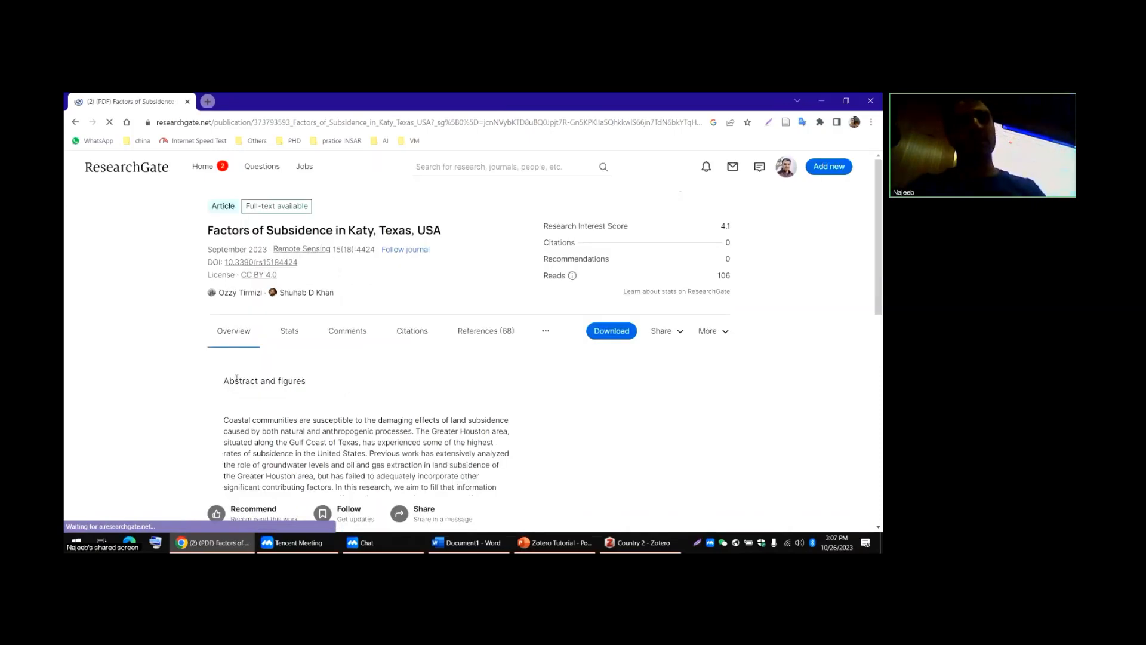
scroll(468, 430, down, 3)
drag(224, 260, 426, 439)
click(341, 360)
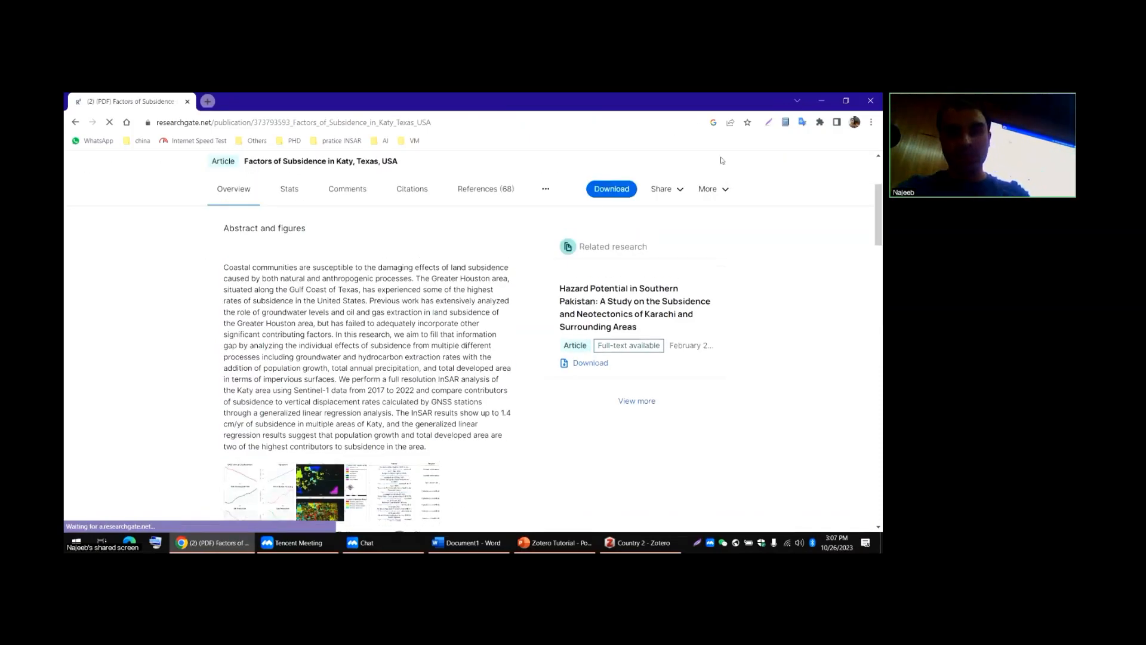
- Save the Katy, Texas subsidence article to Zotero again, choosing the collection "Country 1"
scroll(341, 361, up, 3)
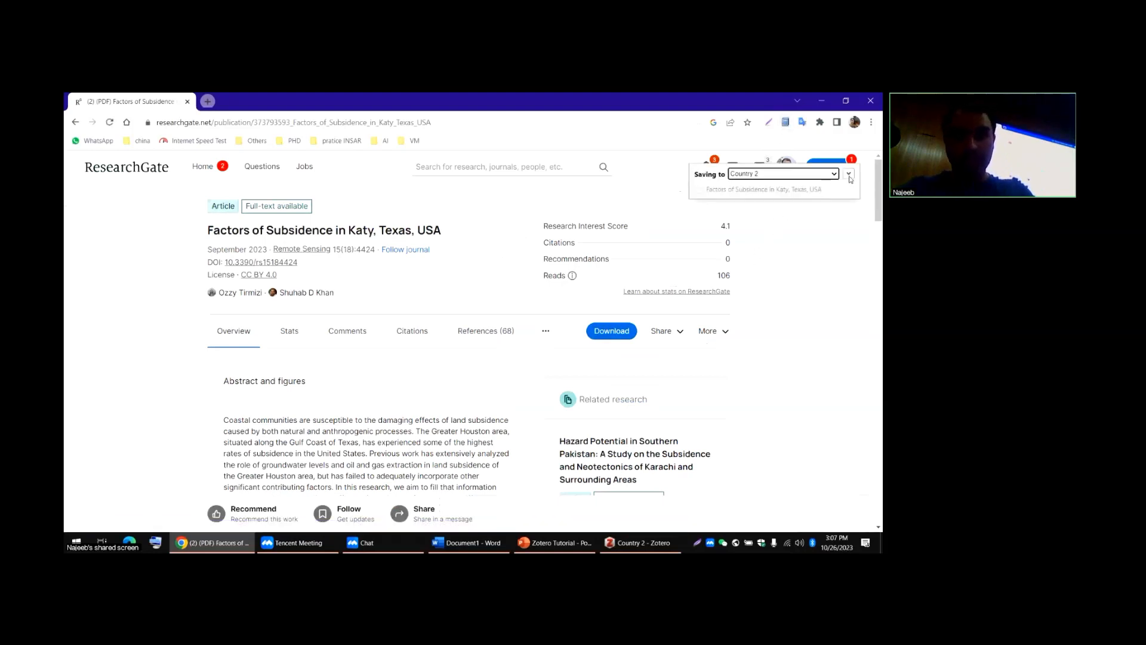
click(849, 174)
click(745, 225)
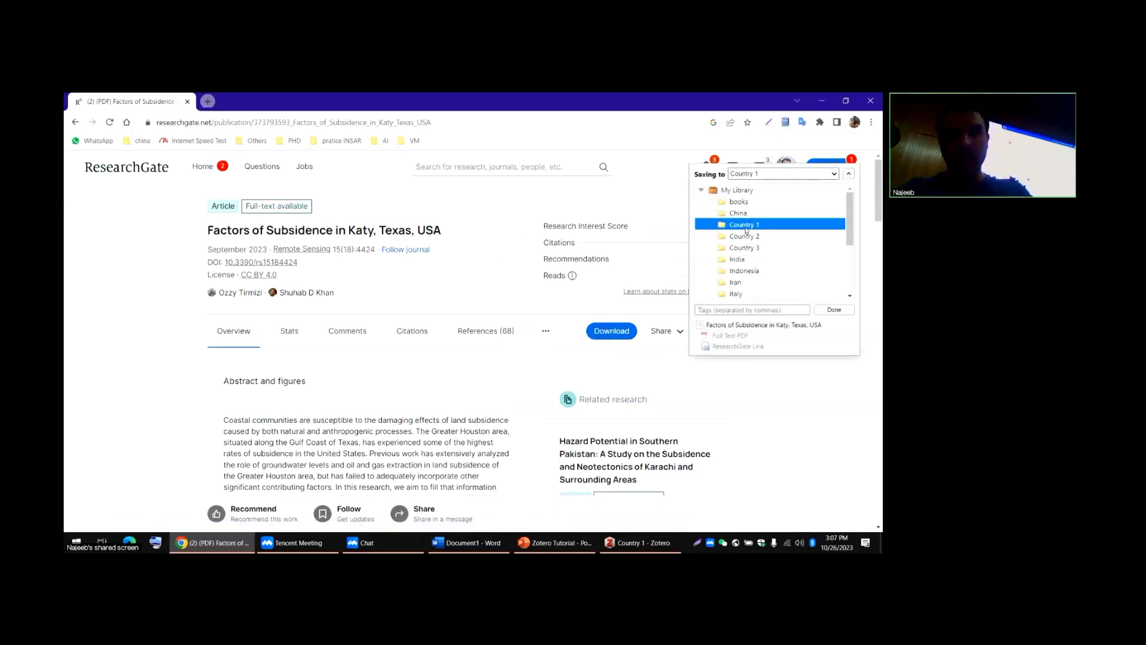
click(832, 311)
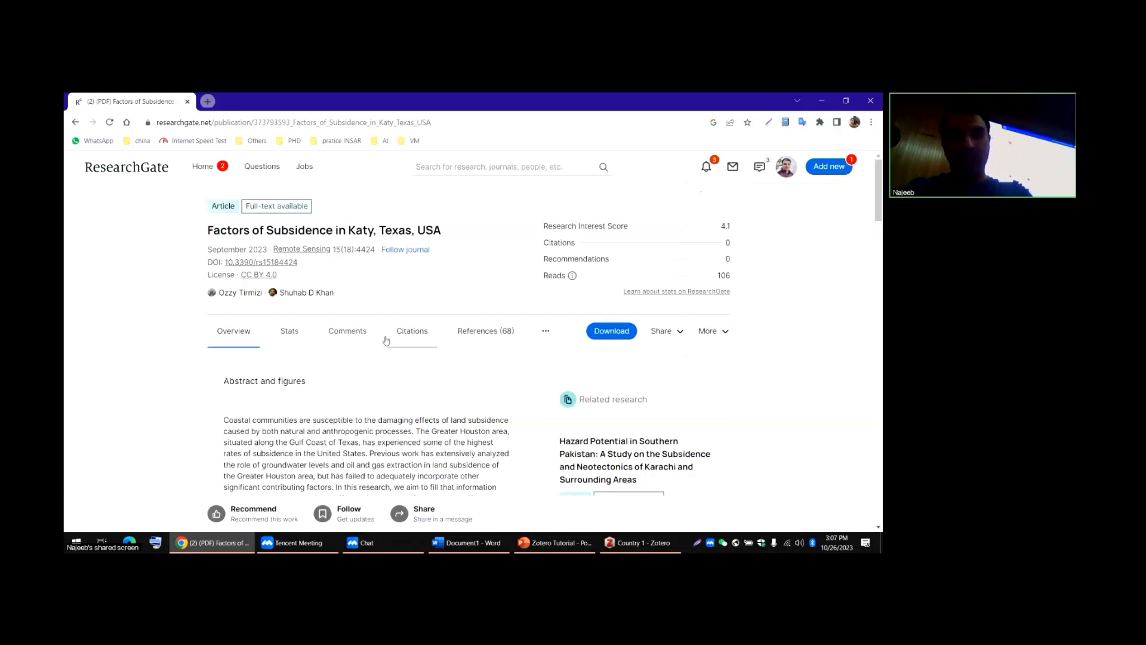
- Switch to Zotero and examine the abstract and bibliographic details of the article saved in "Country 1"
click(638, 543)
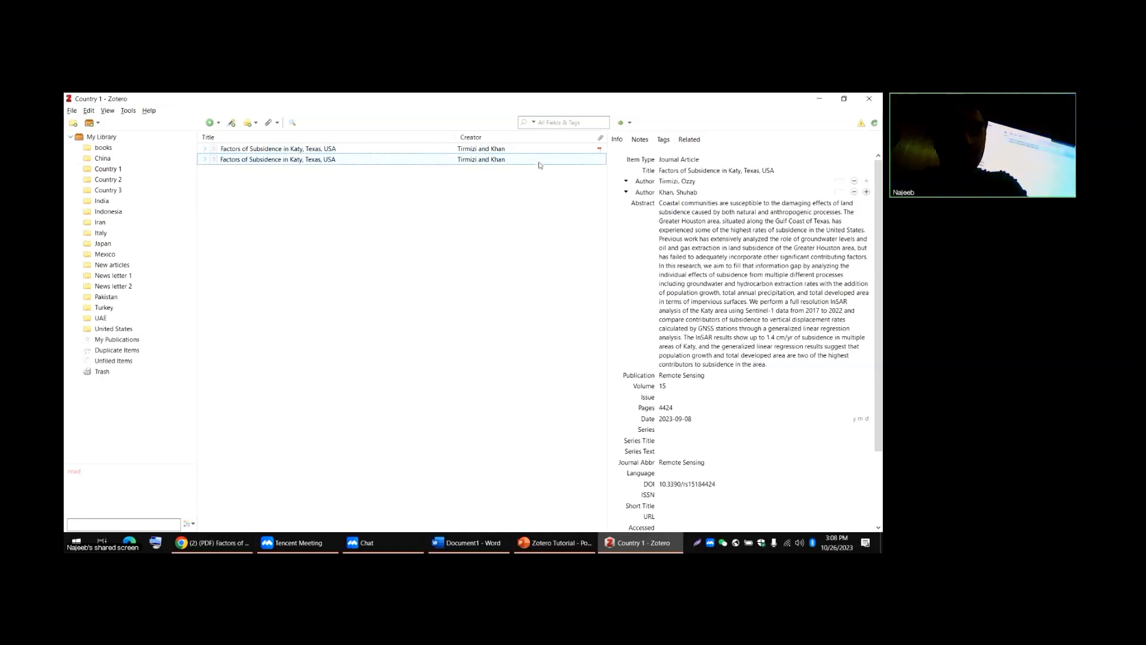
click(670, 215)
key(ctrl+a)
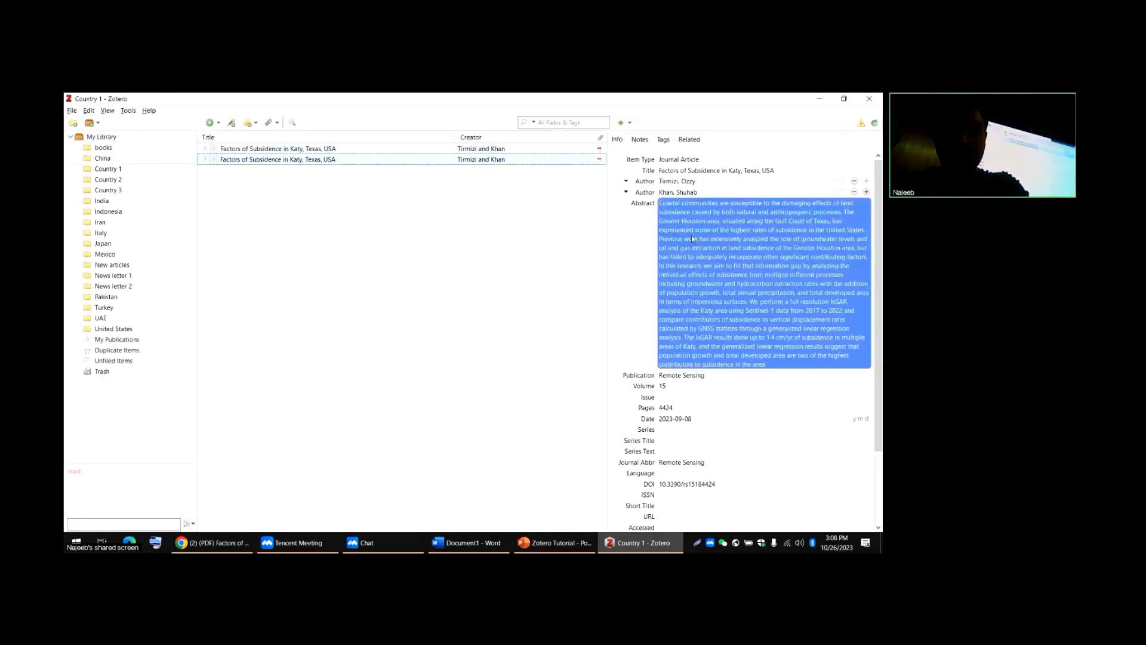
drag(693, 238, 715, 351)
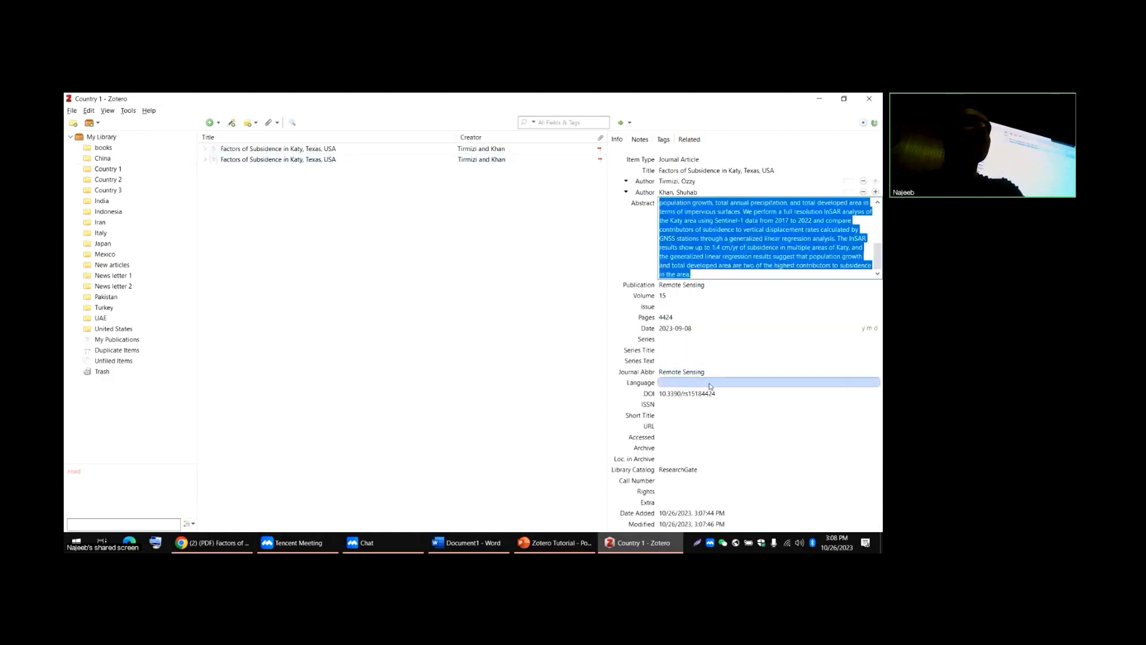
click(414, 290)
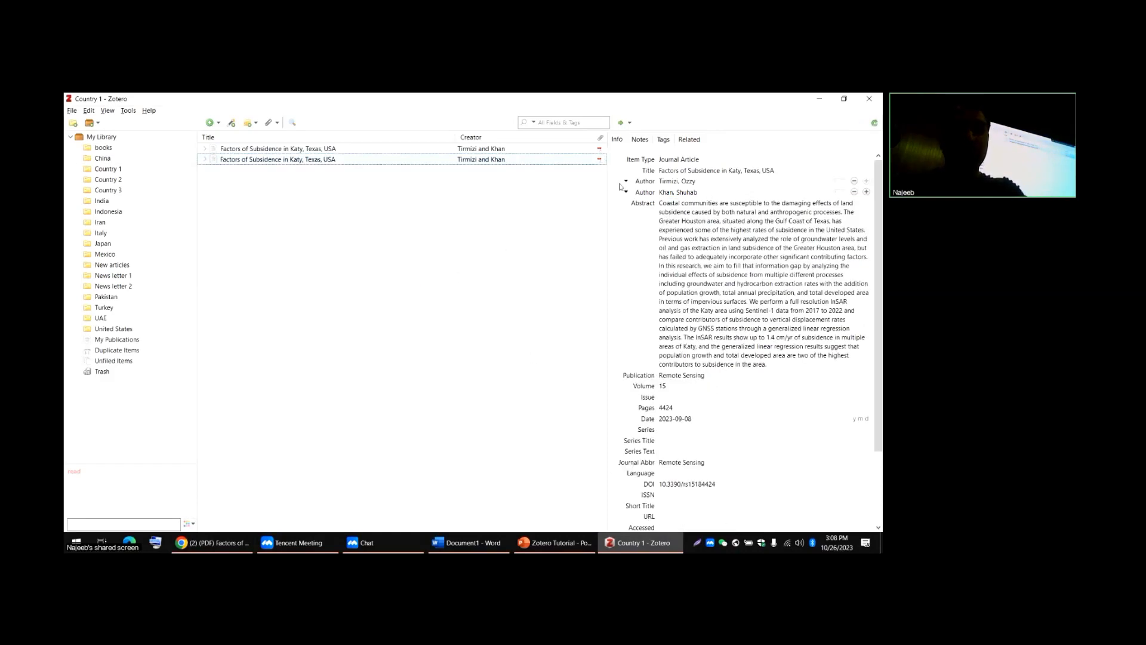
- View the PDF attached to the second Katy subsidence entry in "Country 1" and close it again
right_click(272, 161)
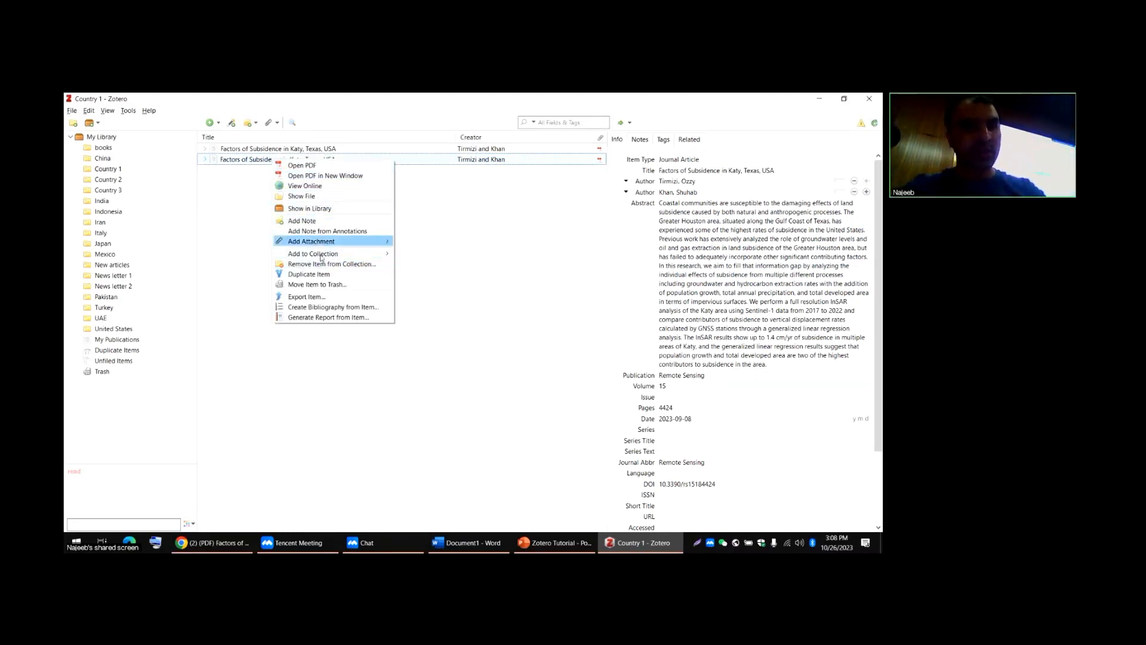
click(306, 166)
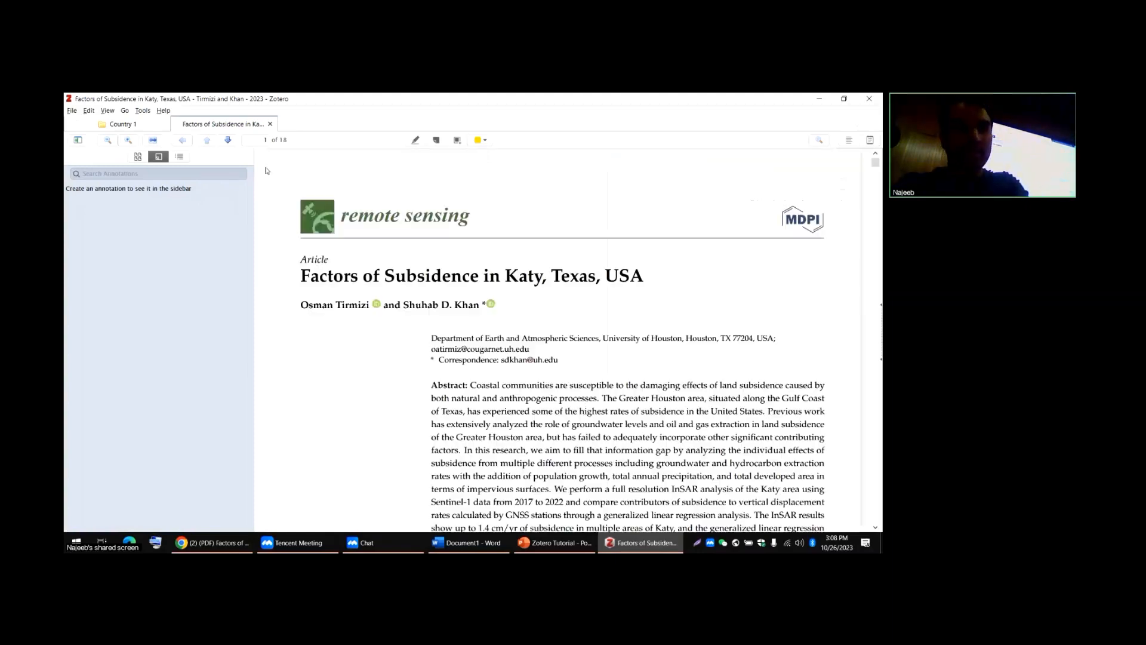
click(271, 125)
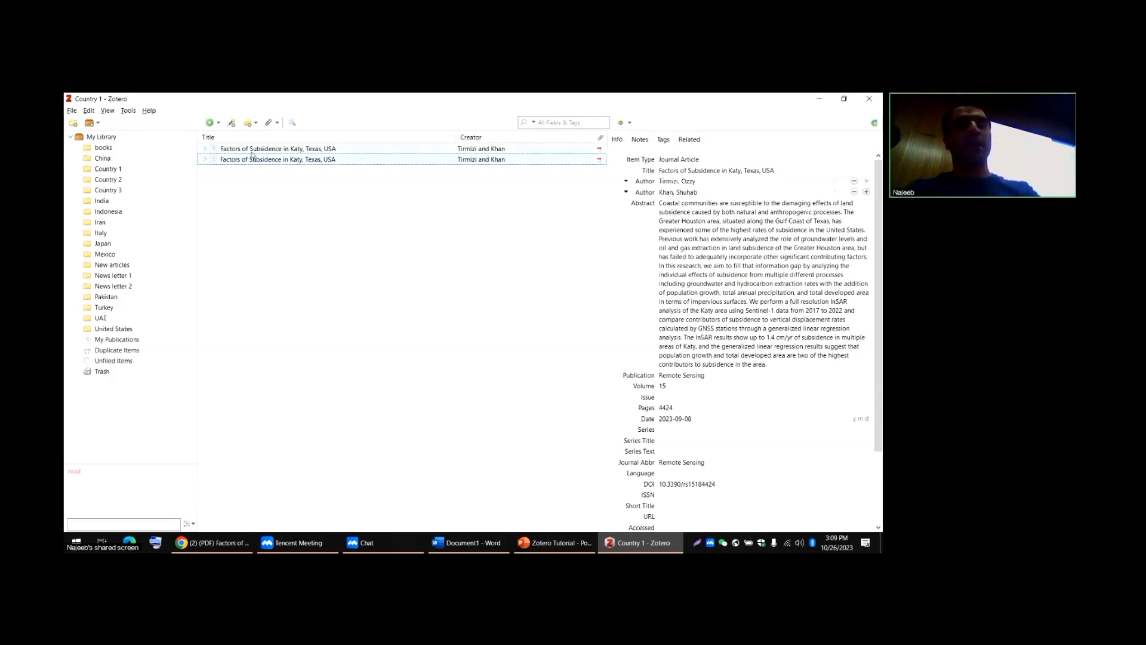
- Show the Southern Pakistan article's details in the "Country 2" collection and widen the Title column
click(114, 180)
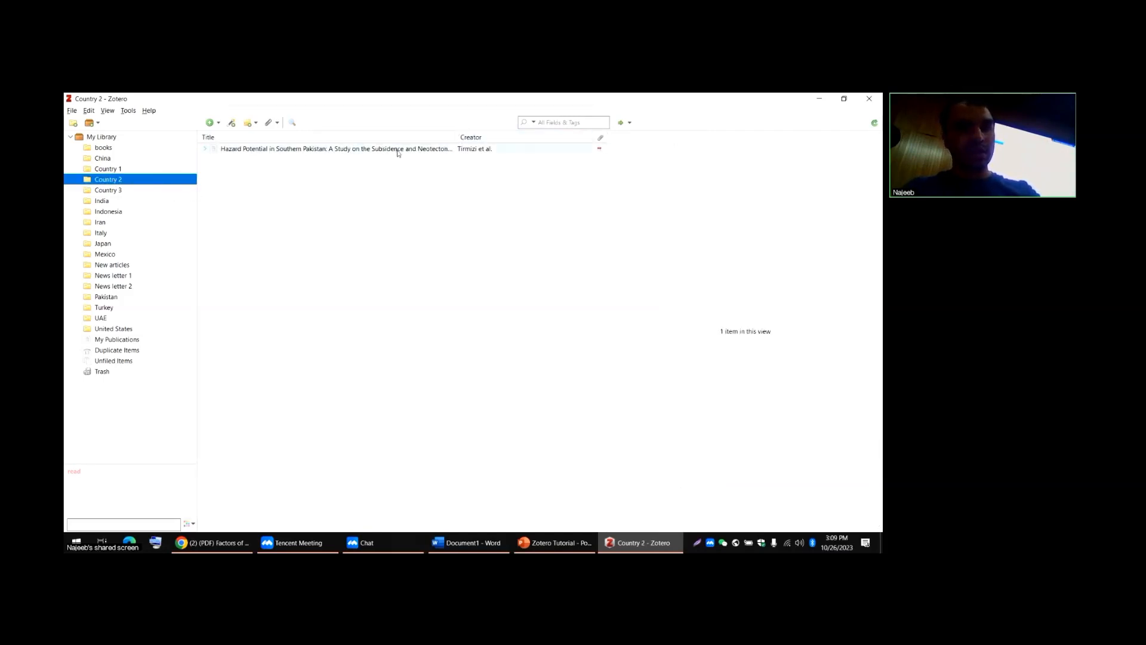
click(448, 147)
drag(453, 141, 532, 141)
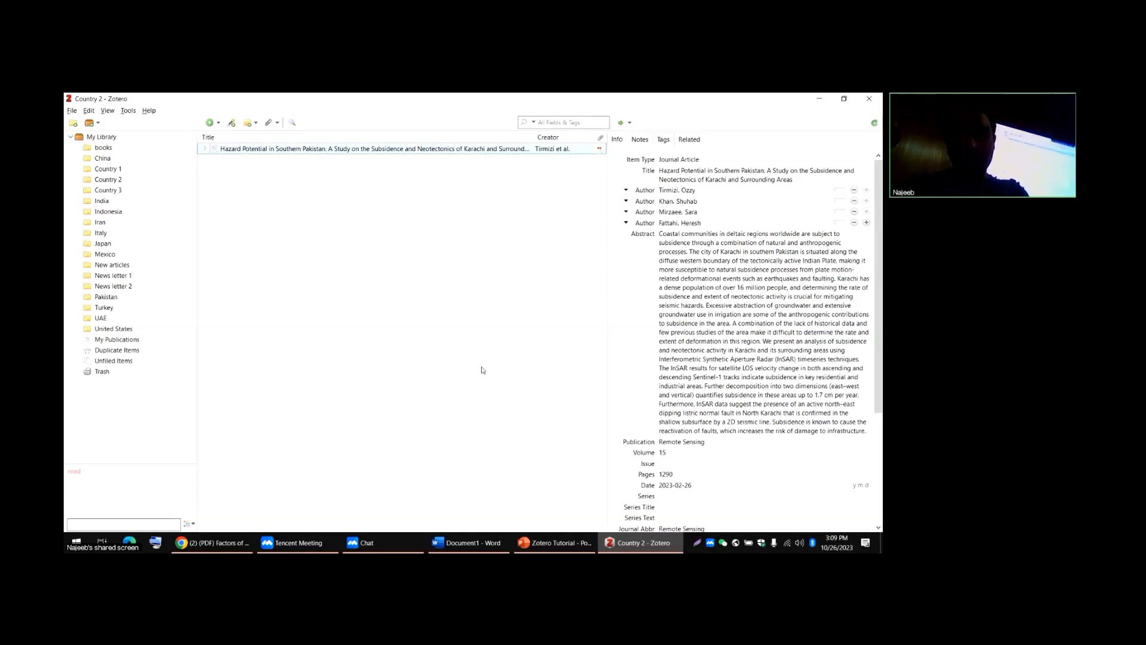
- Restore the Zotero window to a smaller size, move it down the screen and minimize it to expose the desktop
click(842, 100)
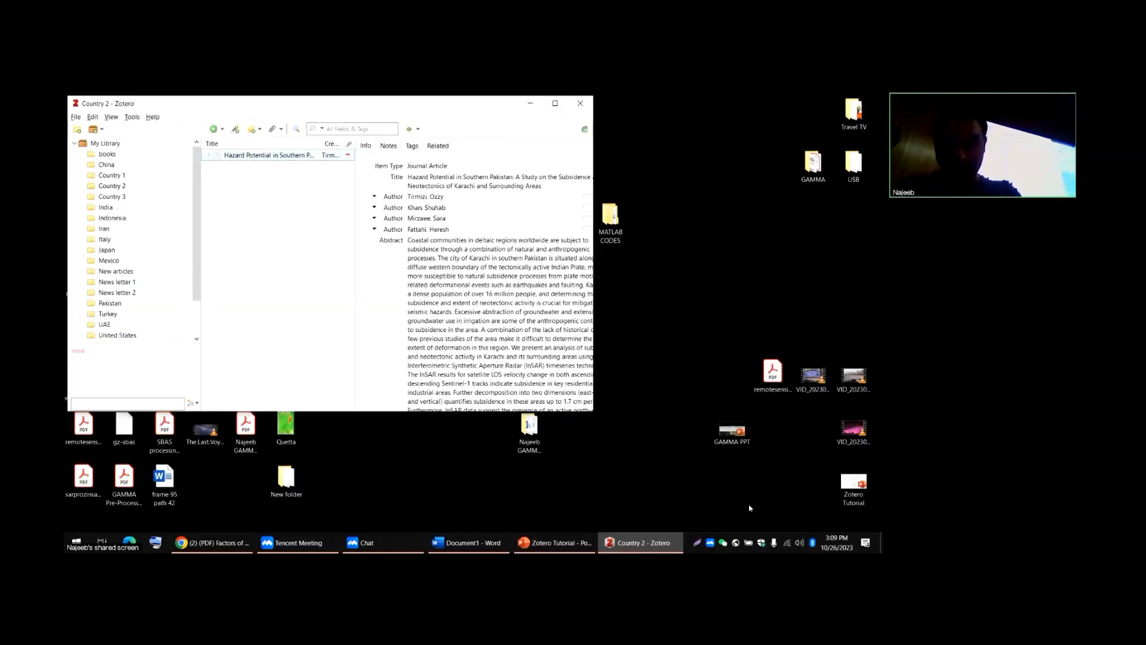
drag(179, 103, 154, 316)
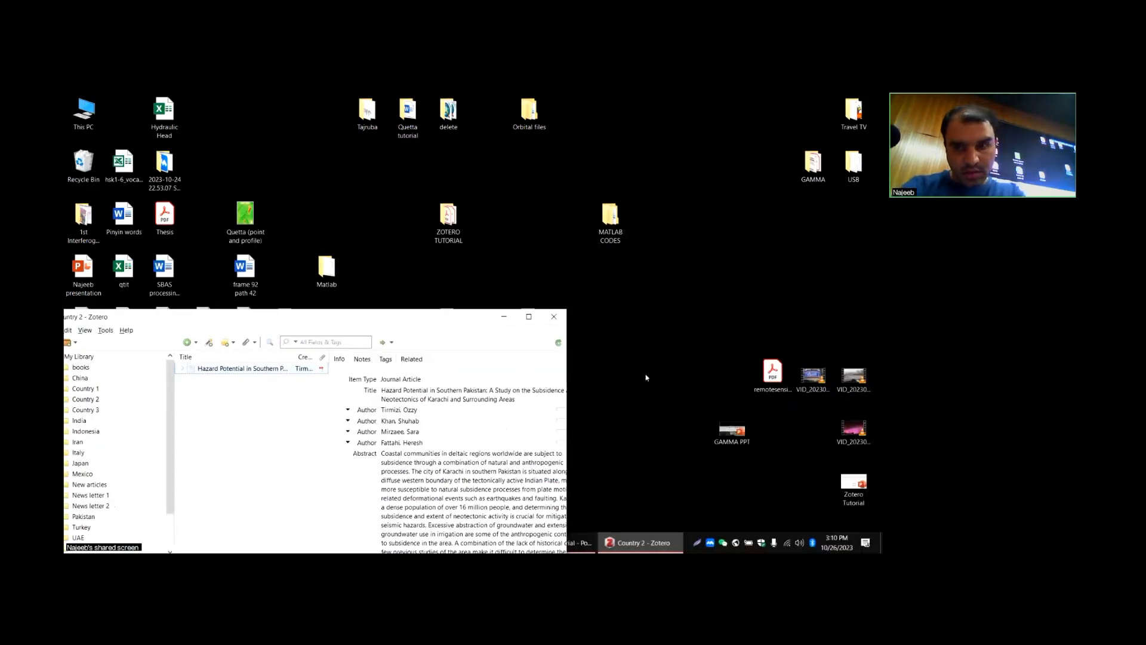
click(504, 317)
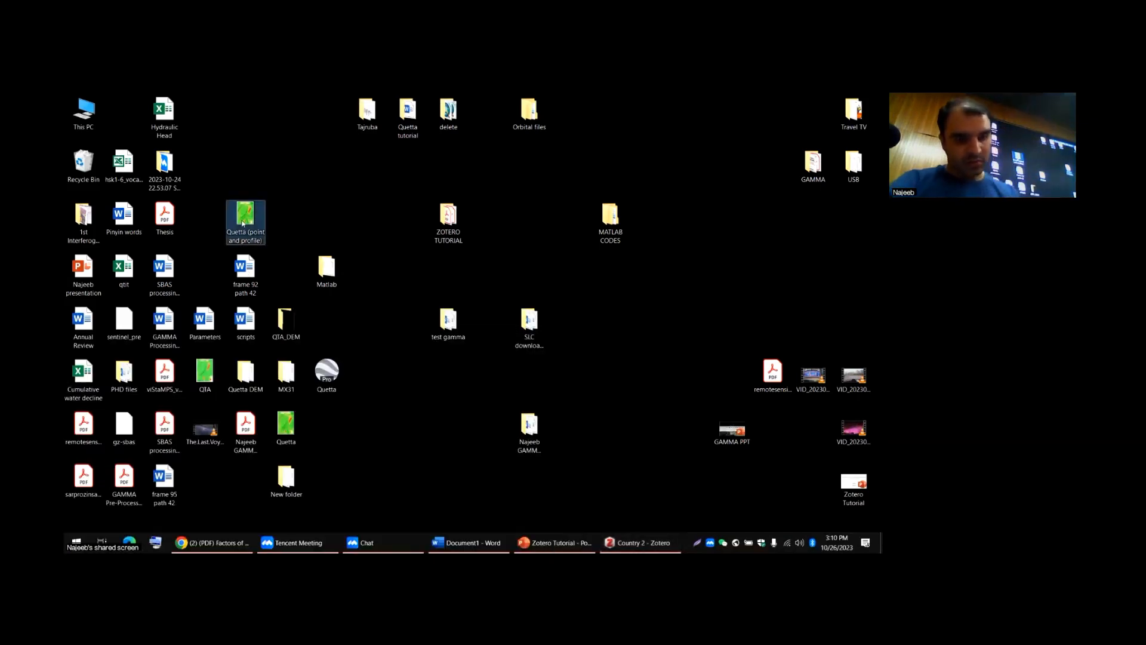
drag(448, 218, 206, 131)
key(alt+Tab)
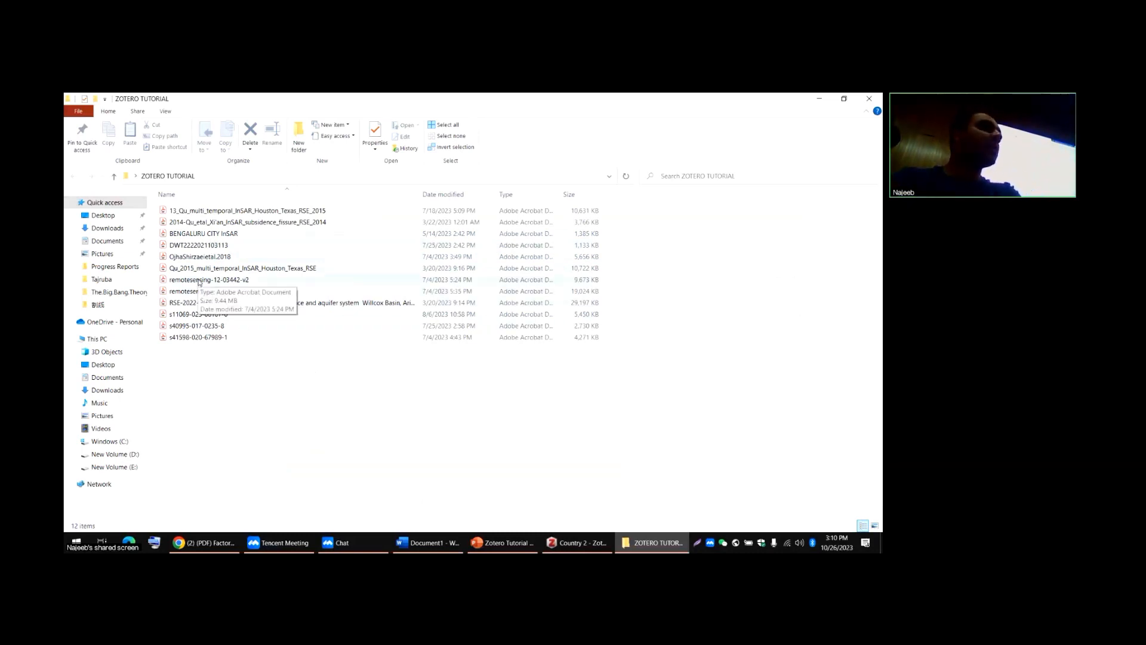
click(216, 317)
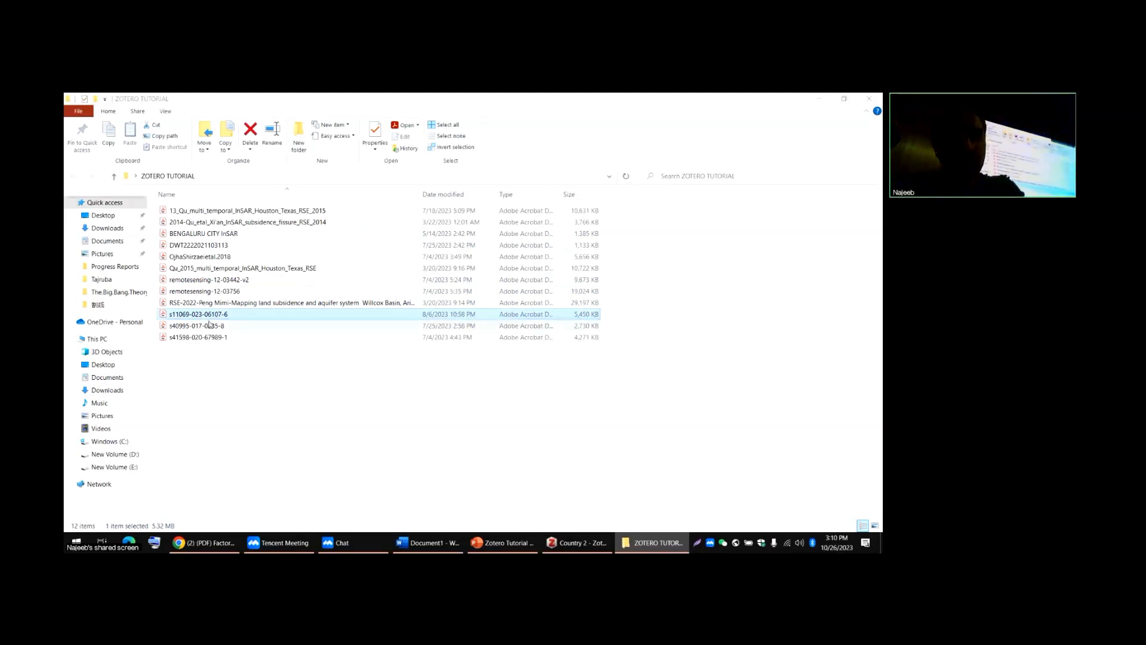
double_click(208, 314)
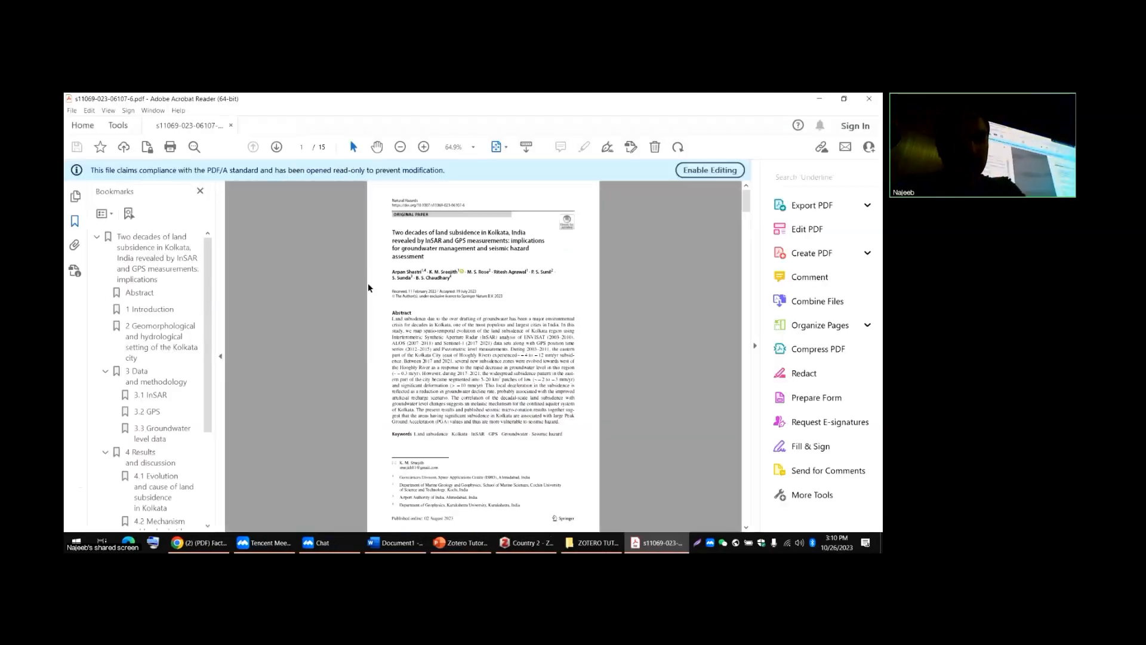
- Skim the open Kolkata subsidence PDF, close it, and examine the names of the PDF files in the ZOTERO TUTORIAL folder
scroll(368, 288, down, 5)
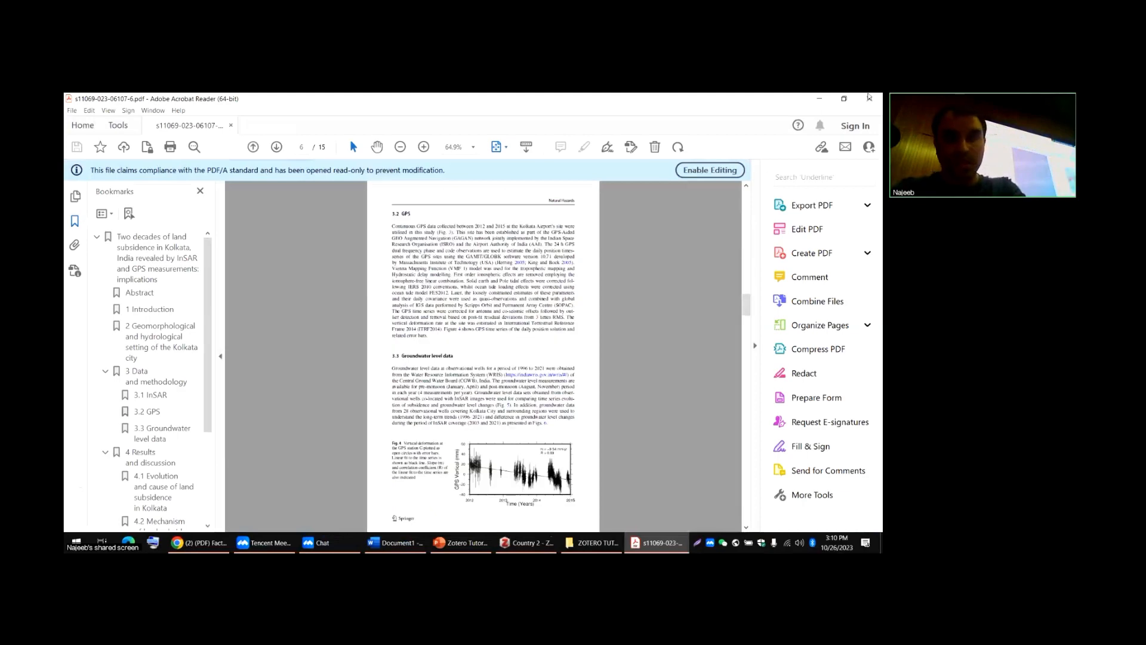
scroll(662, 207, down, 5)
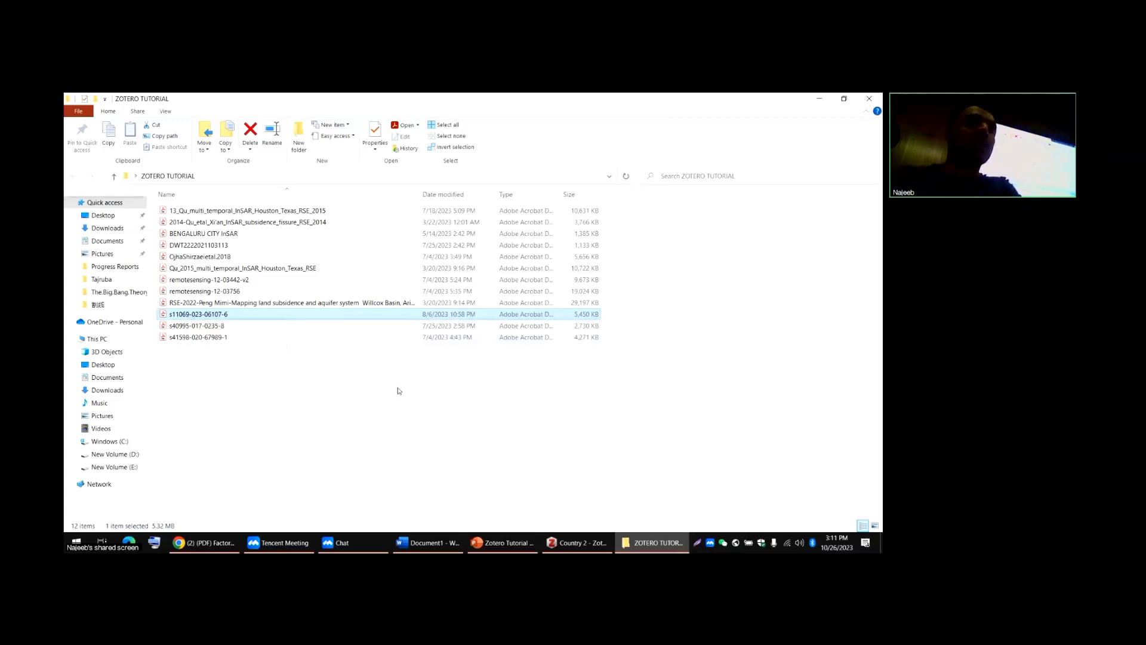
click(327, 403)
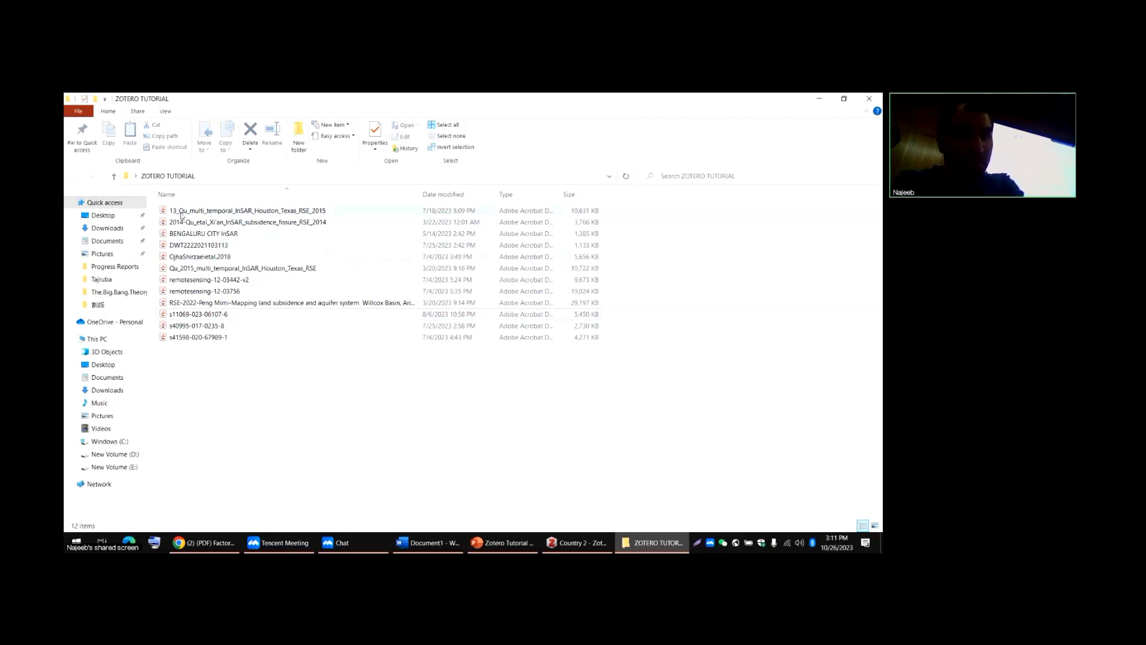
click(186, 338)
click(193, 304)
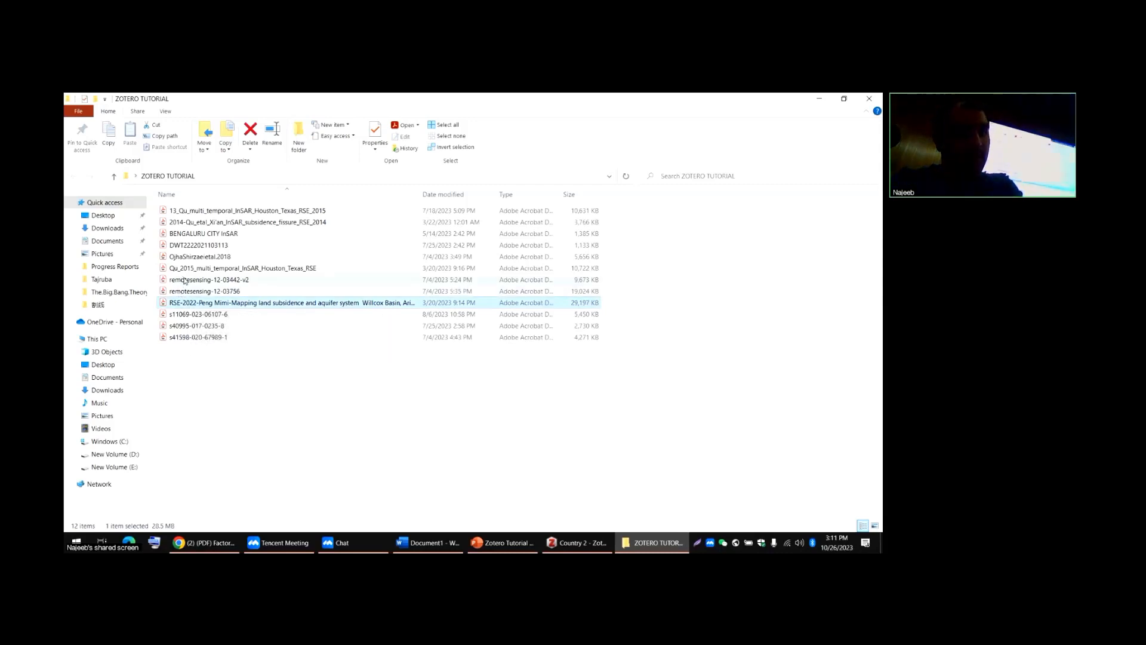
click(185, 280)
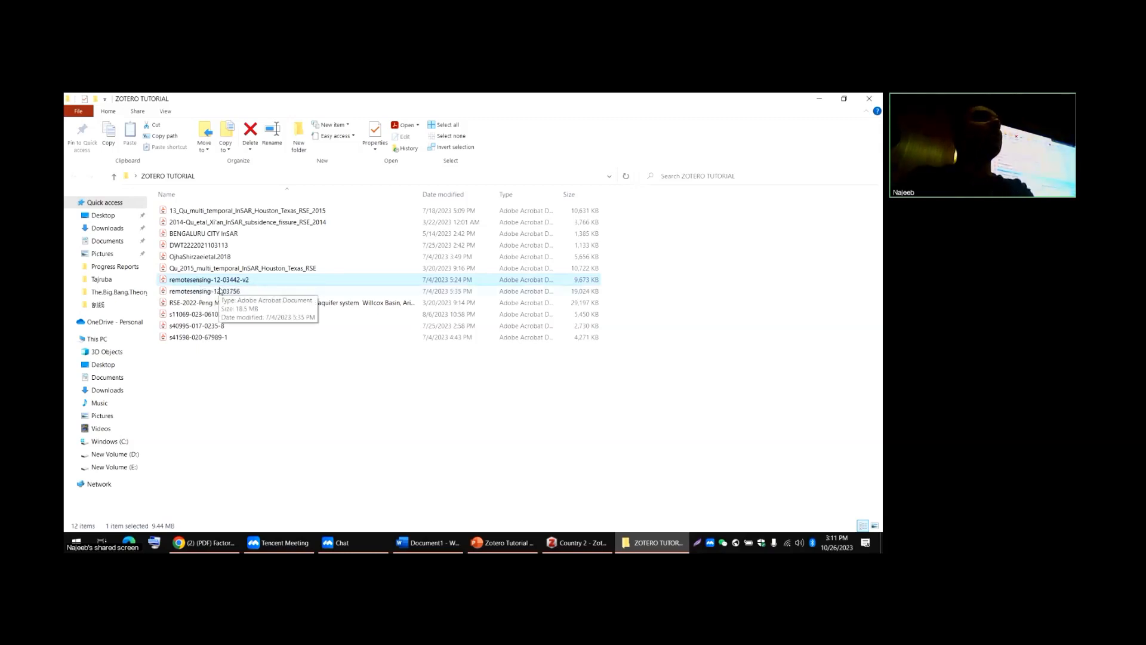
- Copy all twelve PDFs from the ZOTERO TUTORIAL folder into Zotero's "Country 3" collection and show that collection in the maximized window
drag(256, 375, 212, 228)
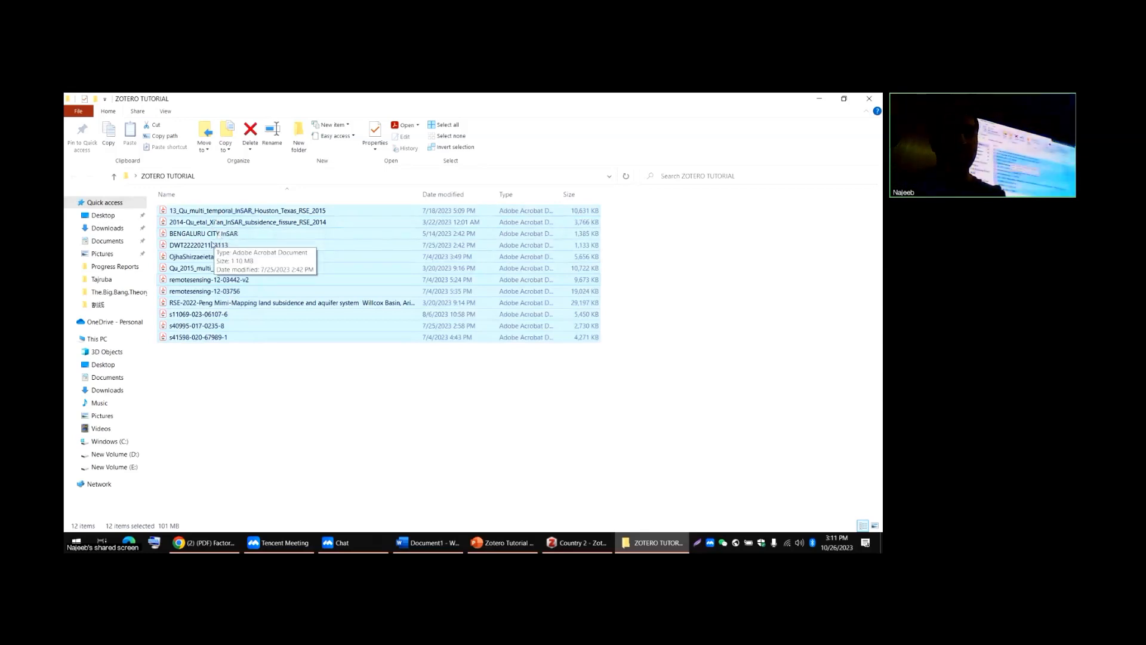
drag(268, 313, 331, 295)
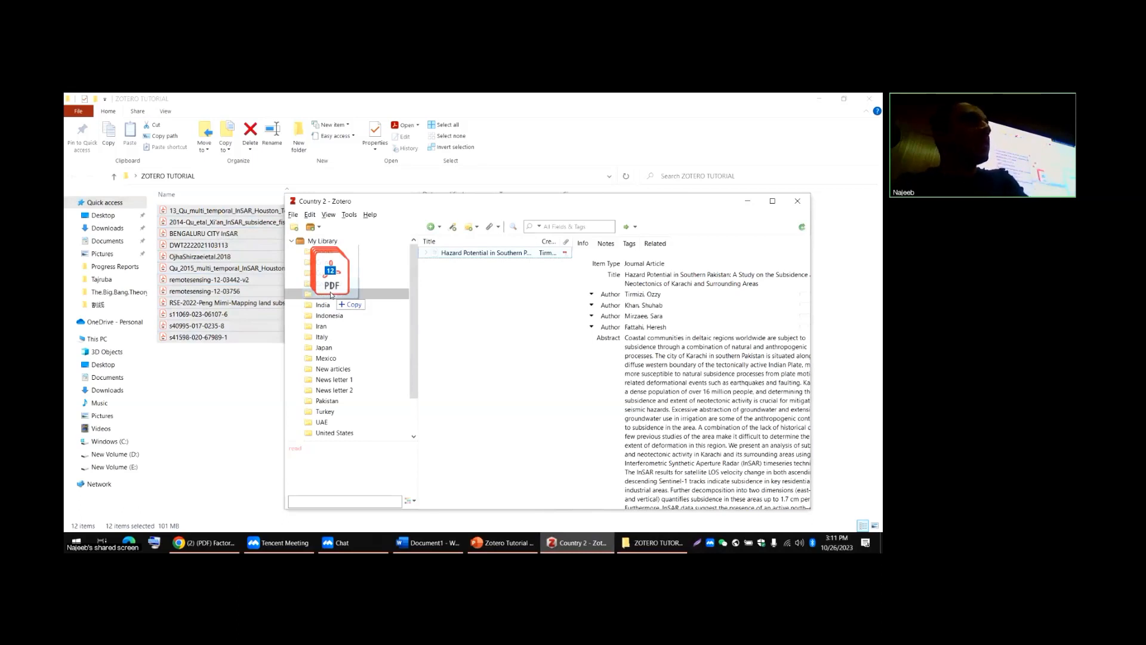
drag(332, 295, 332, 294)
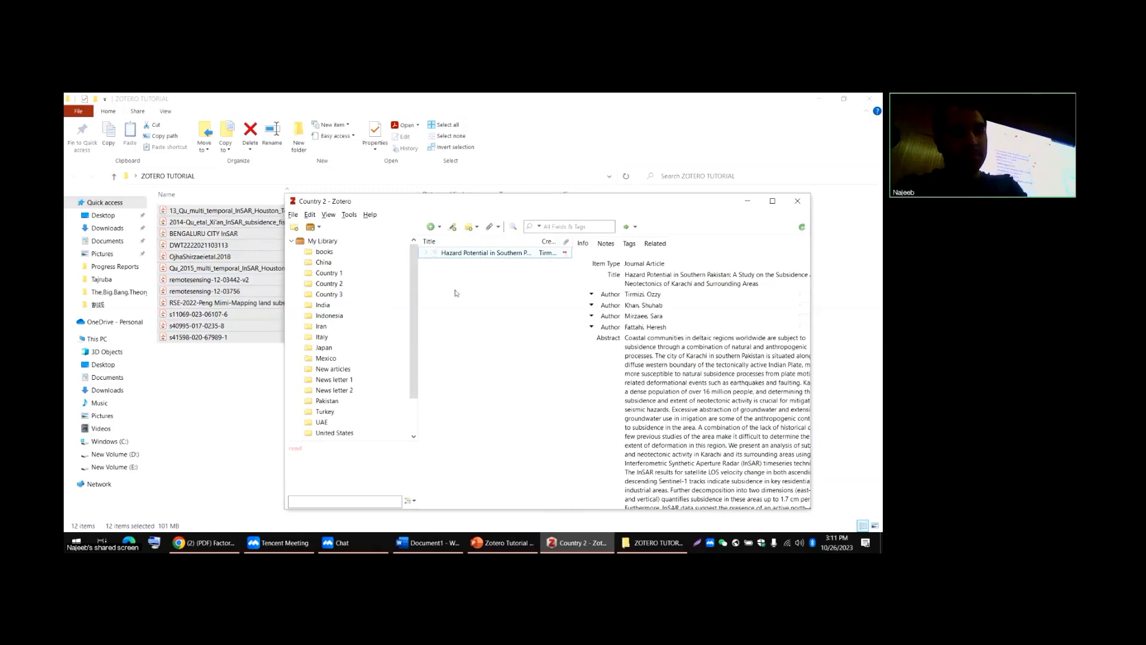
click(772, 200)
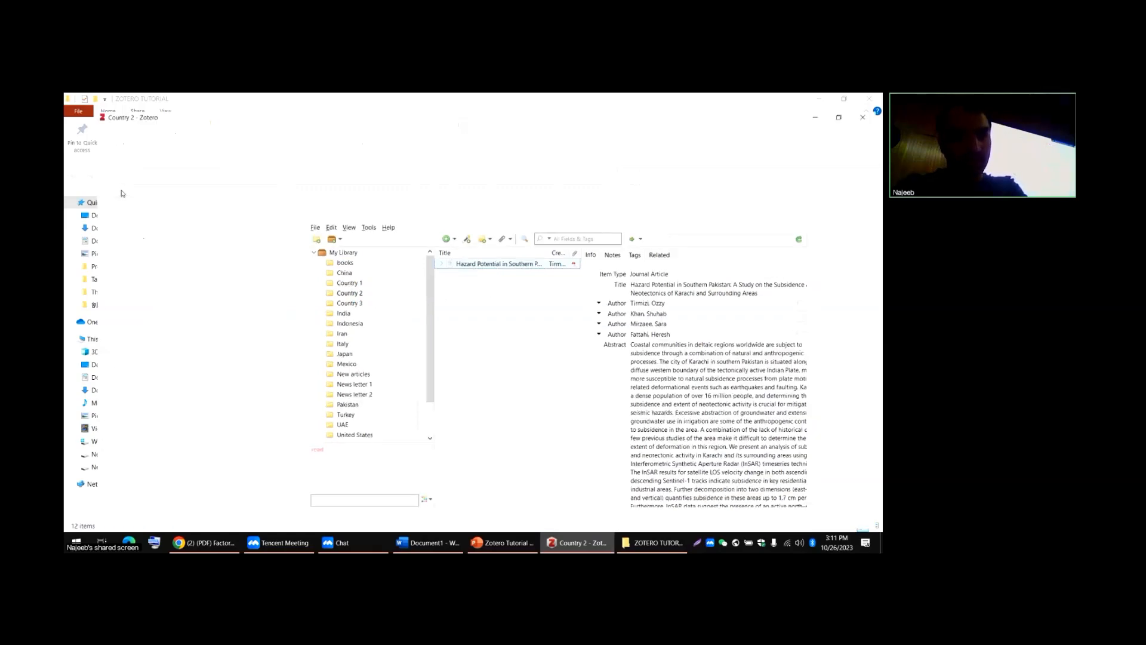
click(179, 190)
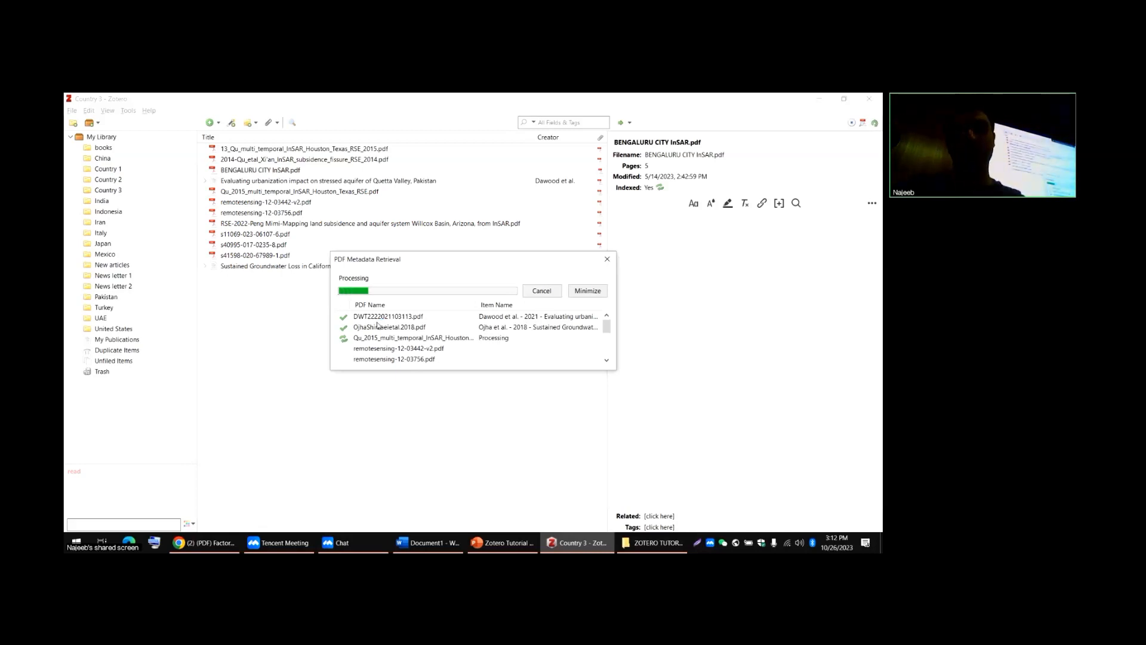
- Enlarge and reposition the PDF Metadata Retrieval window to follow all the files, and close it once the retrieval has finished
drag(416, 260, 344, 319)
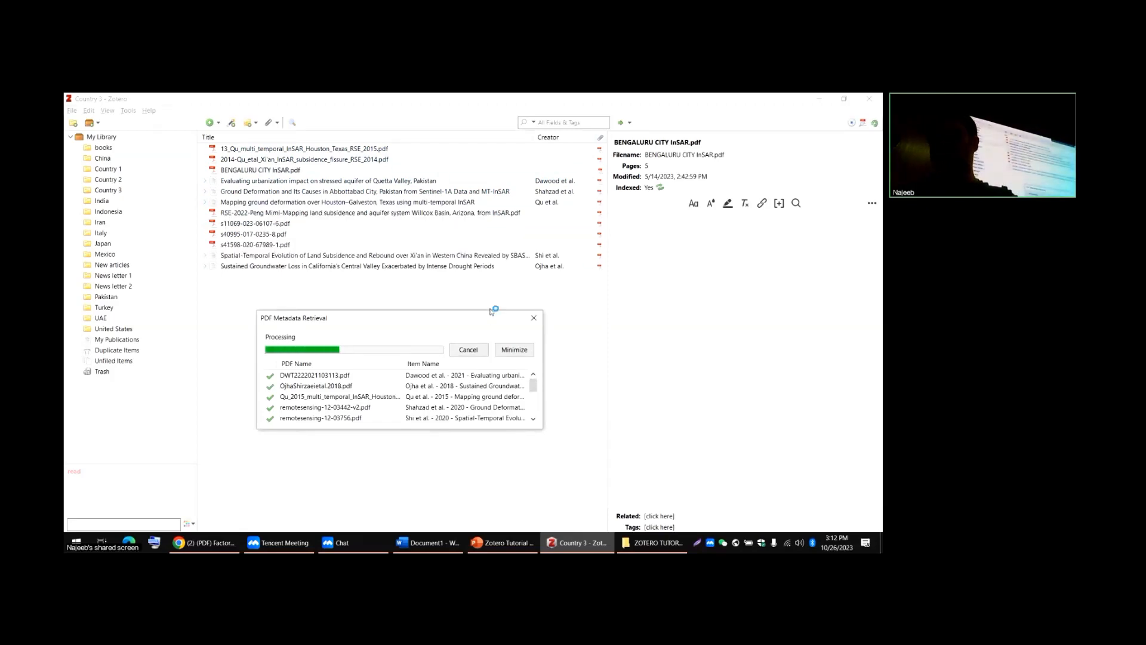
scroll(489, 395, down, 3)
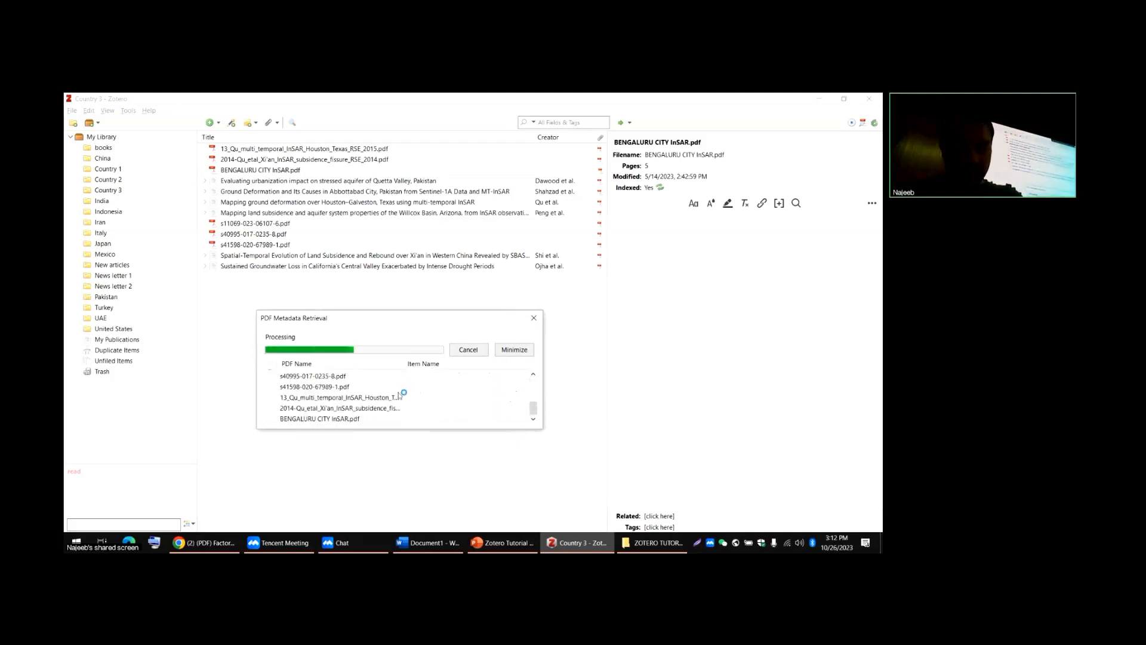
scroll(391, 396, up, 2)
scroll(380, 398, down, 2)
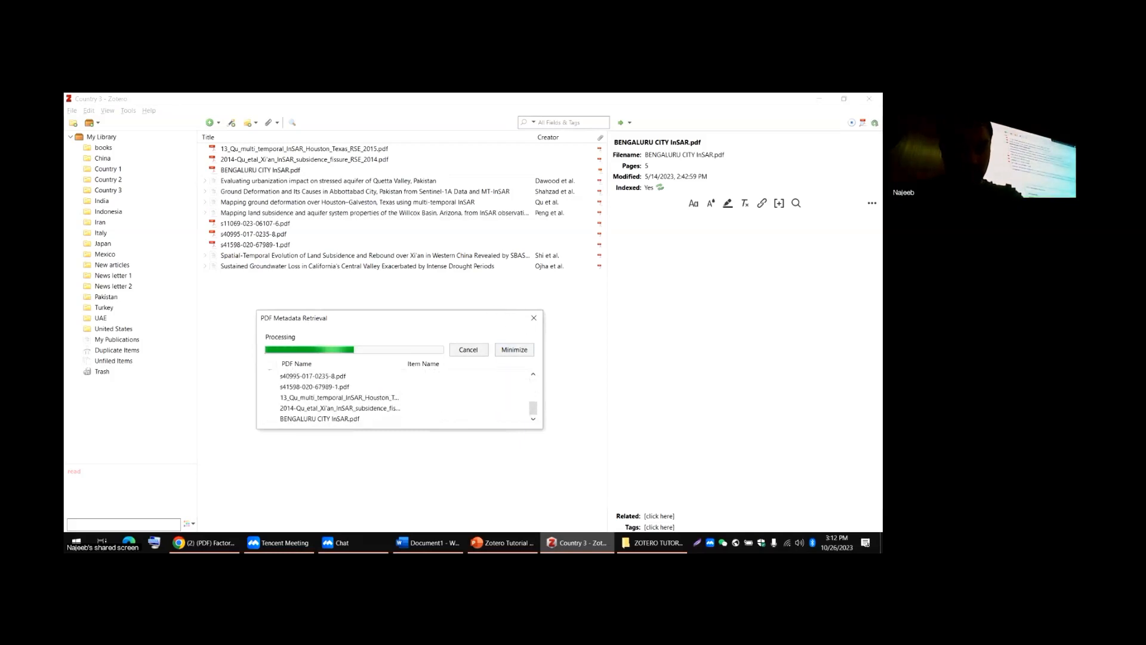
drag(450, 317, 403, 198)
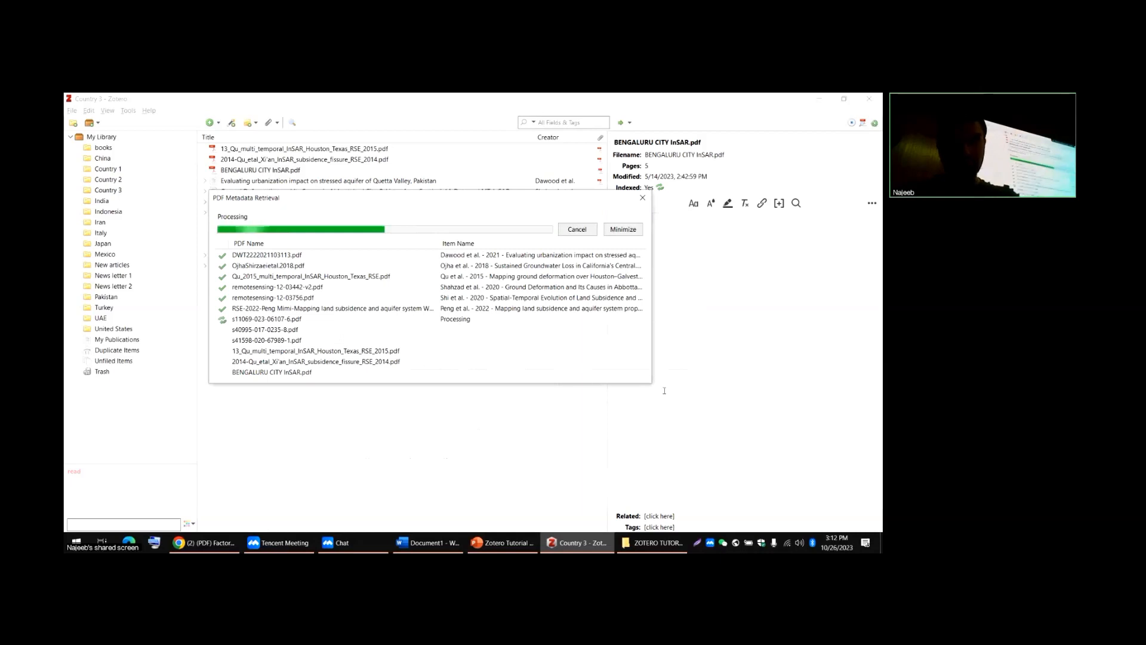
drag(652, 384, 698, 444)
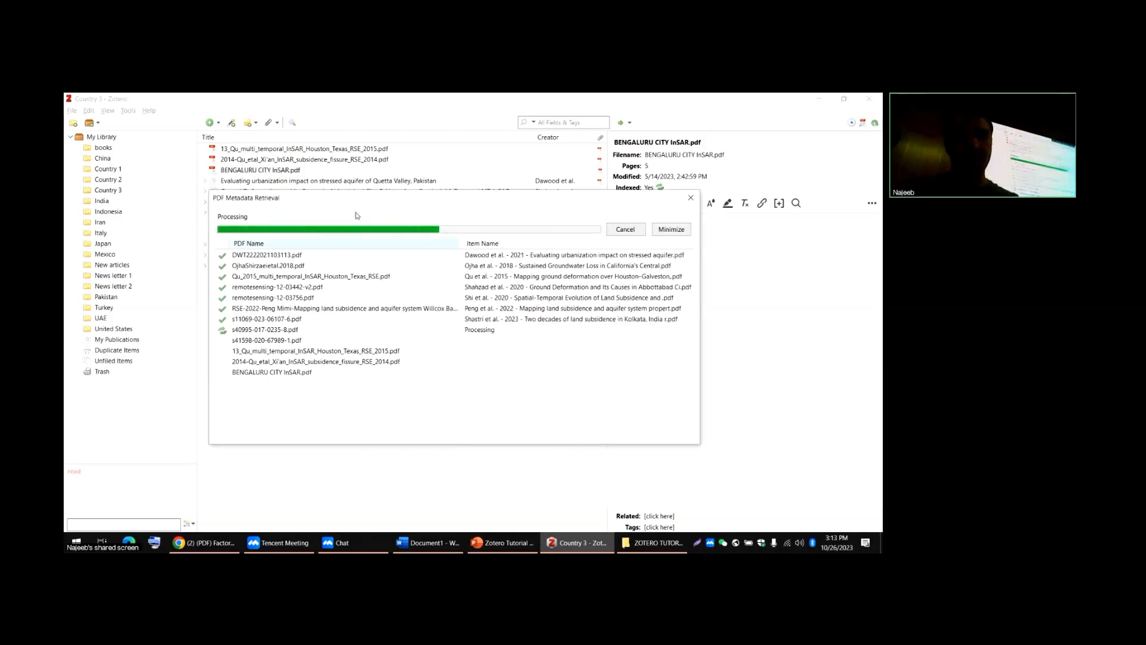
drag(335, 199, 427, 251)
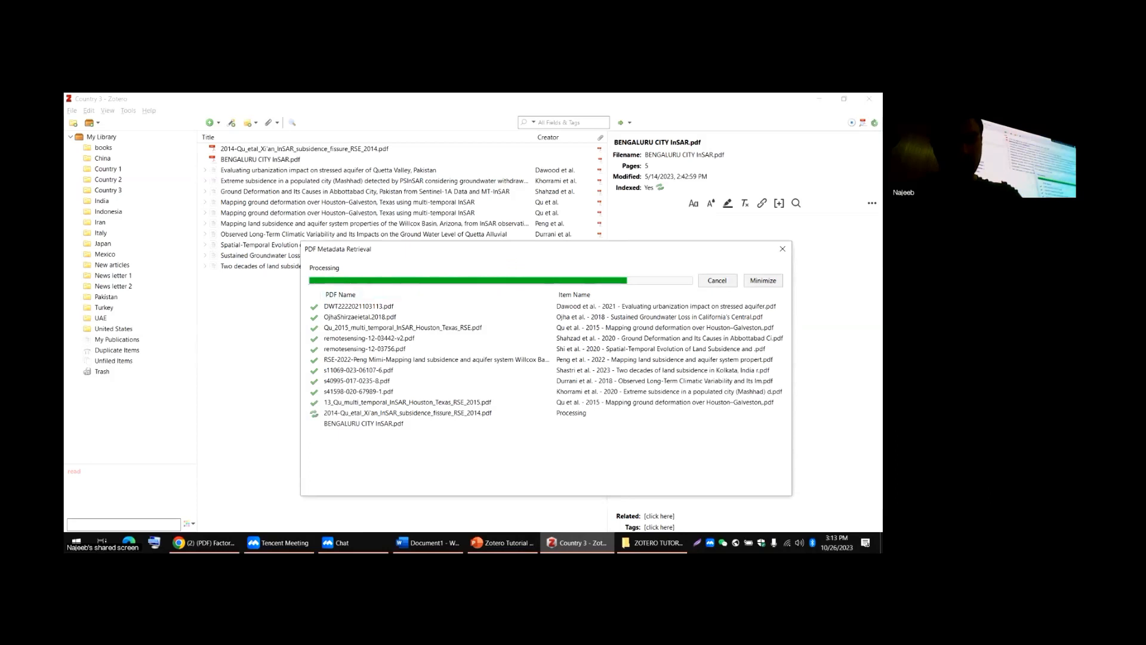
drag(358, 249, 273, 259)
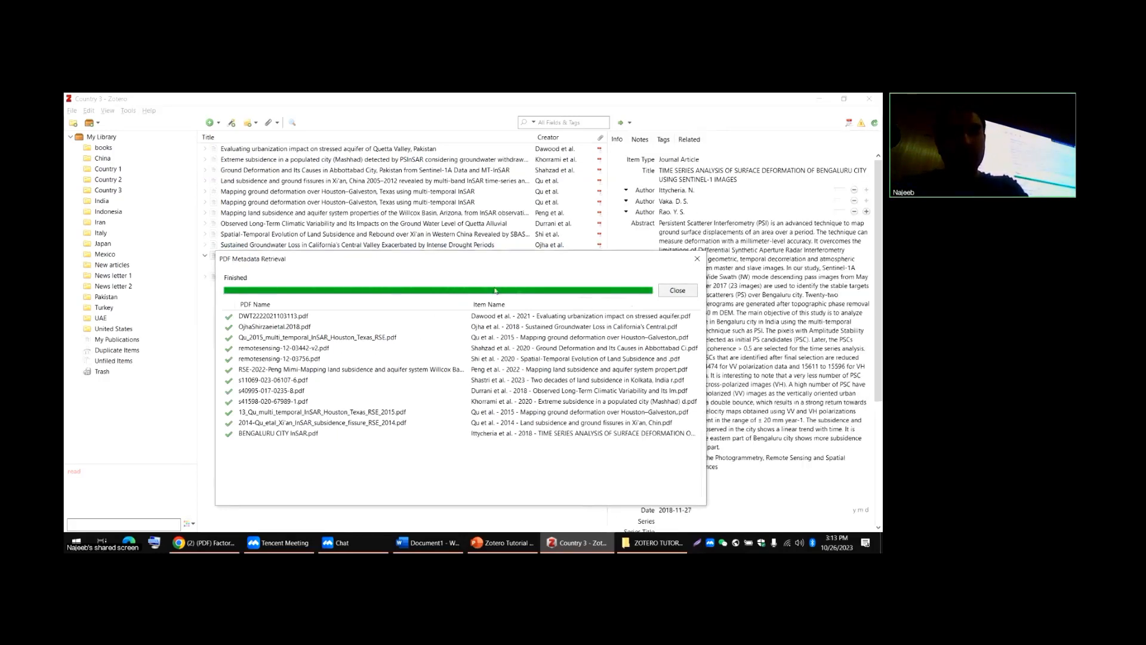
click(698, 259)
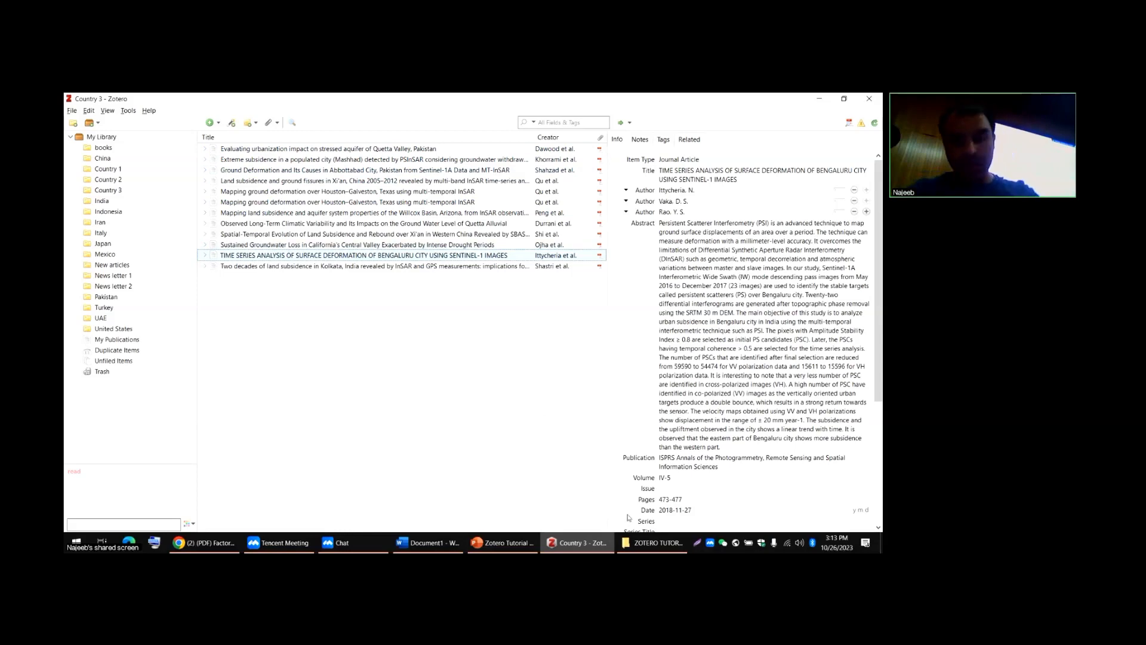
- Place the ZOTERO TUTORIAL folder beside Zotero to compare its file names with the imported titles, and maximize Zotero again
click(655, 546)
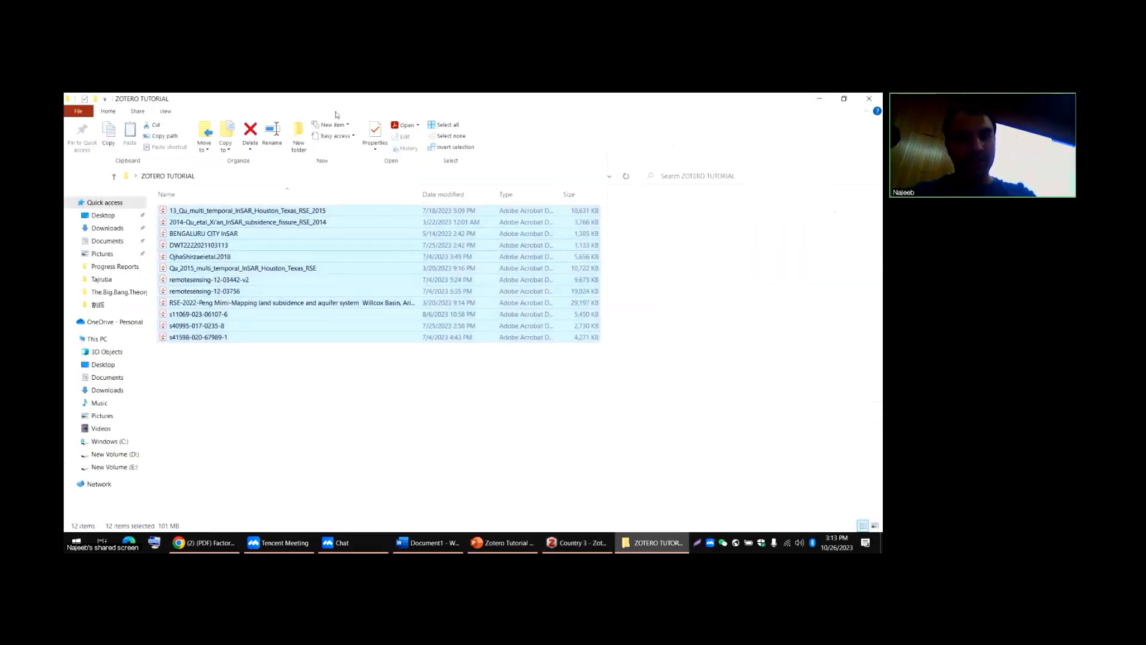
drag(287, 98, 881, 299)
click(179, 209)
click(439, 322)
click(627, 361)
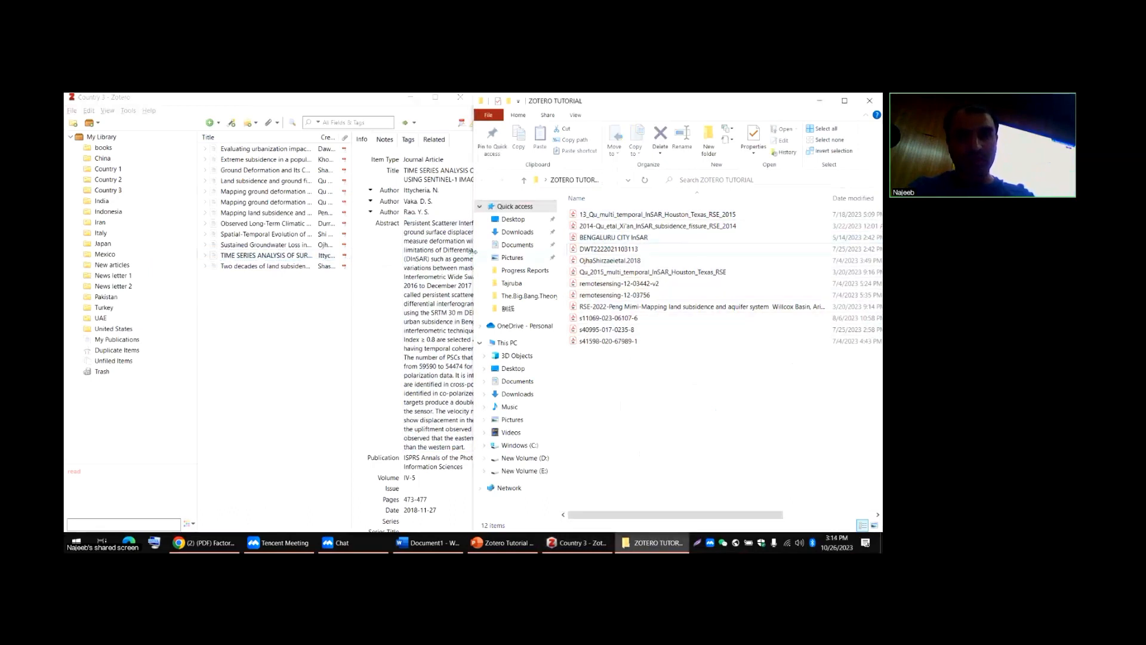
drag(475, 263, 593, 263)
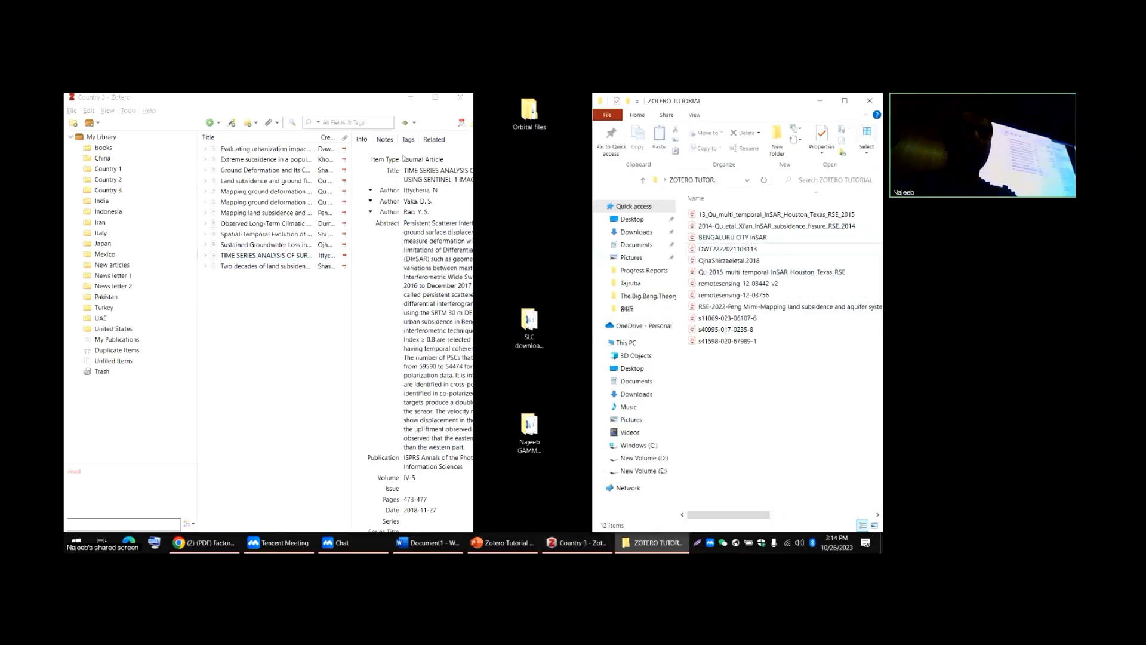
click(469, 97)
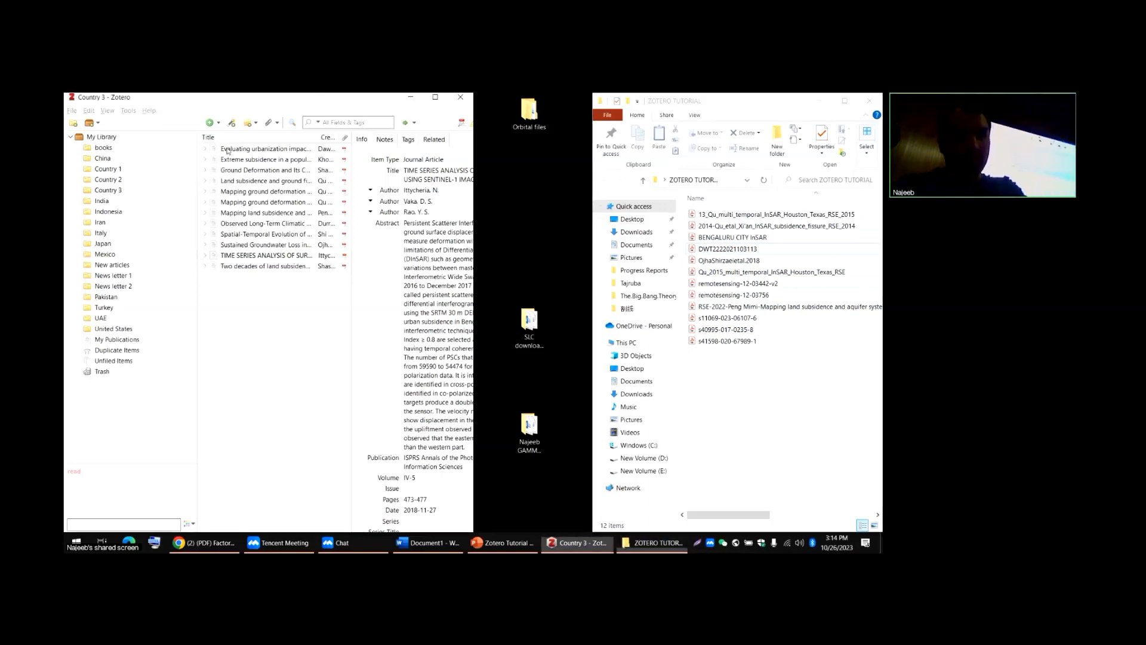
click(435, 97)
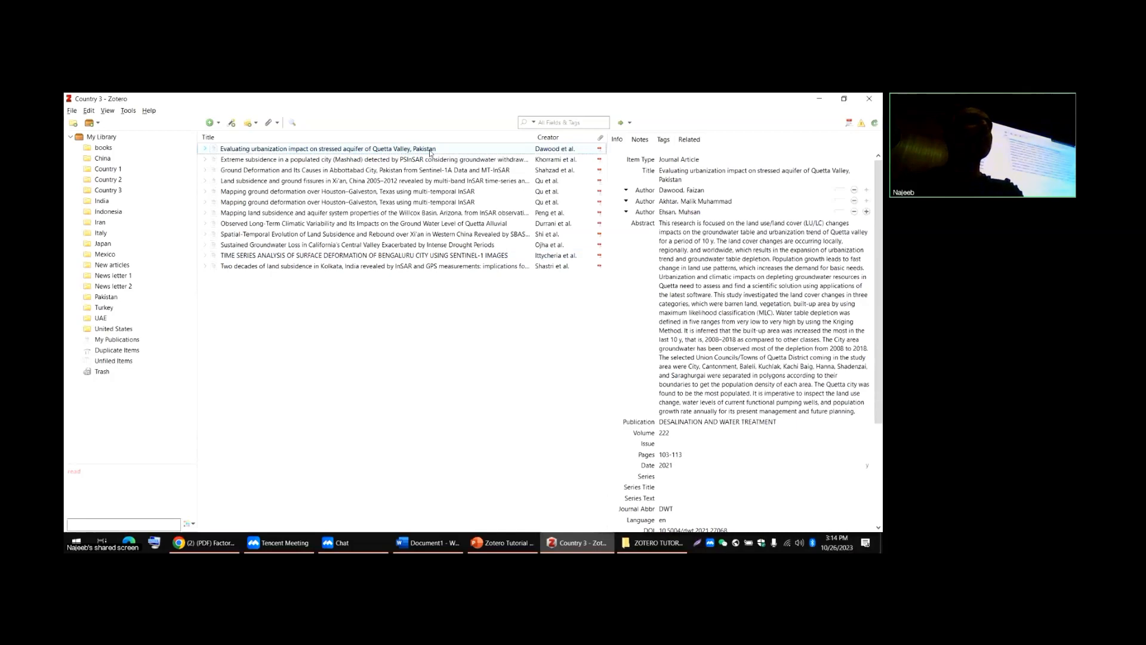
- Examine the retrieved details of the Houston–Galveston, Quetta Alluvial and Quetta Valley articles in "Country 3"
click(283, 191)
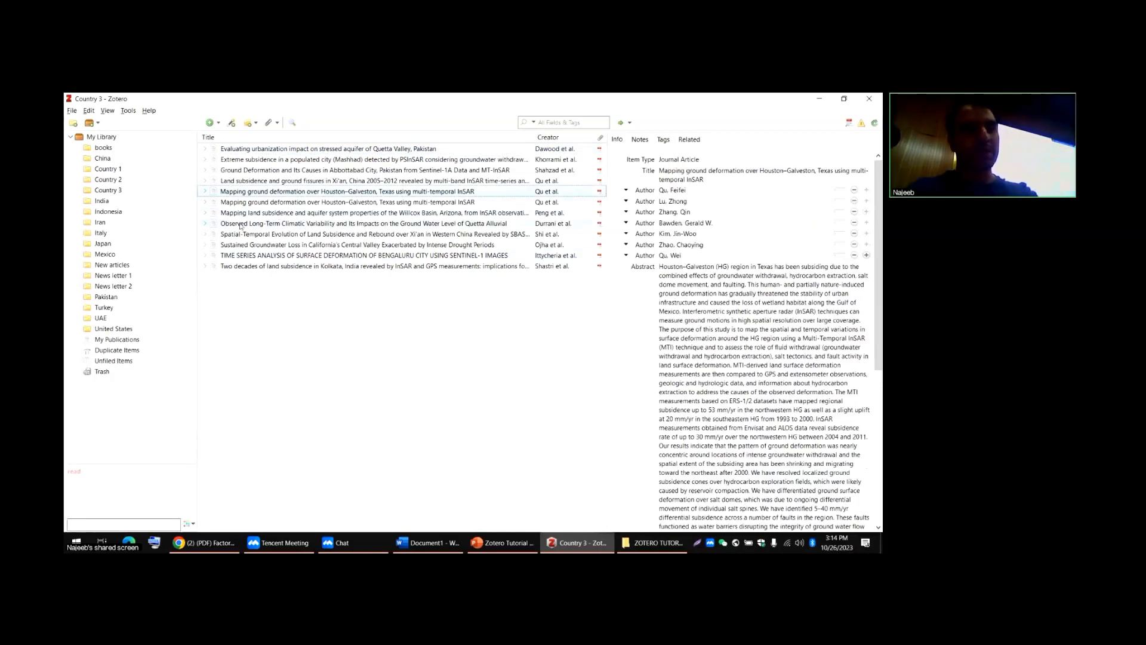
click(236, 224)
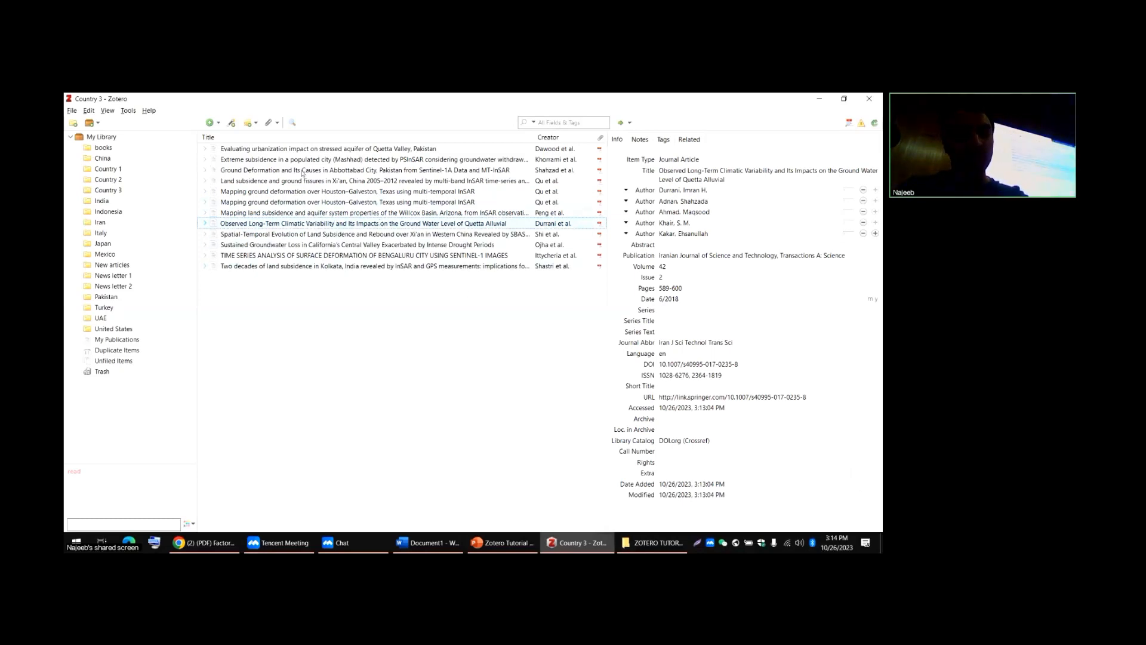
key(Home)
click(675, 231)
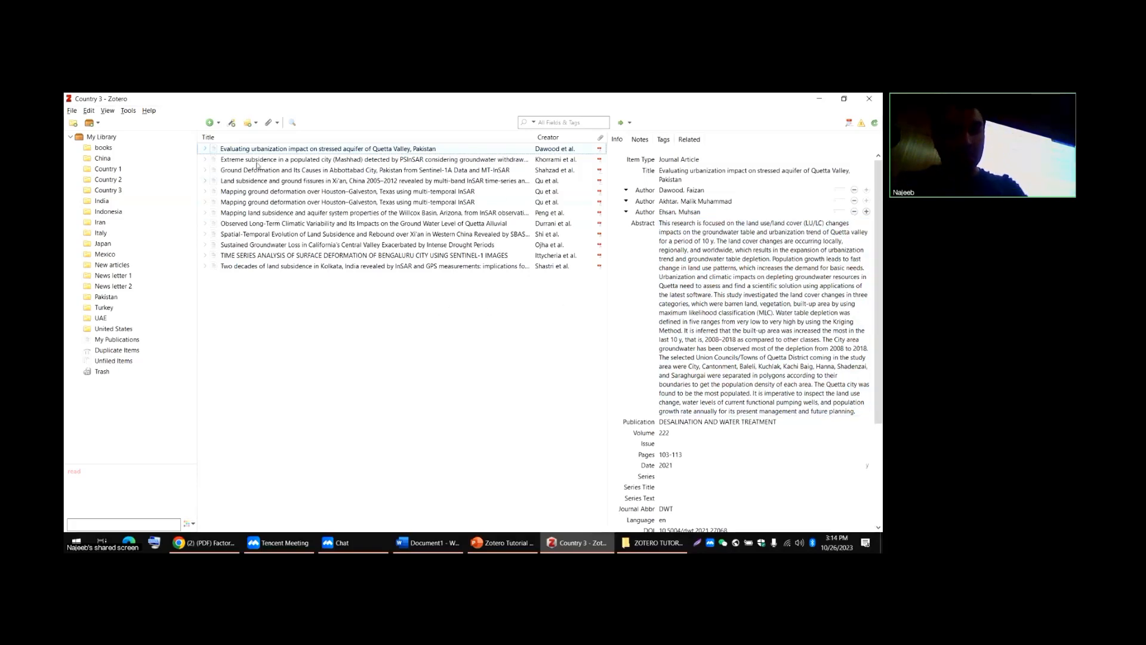
- View the PDF attached to the Quetta Valley urbanization article, close it and collapse the entry again
click(205, 149)
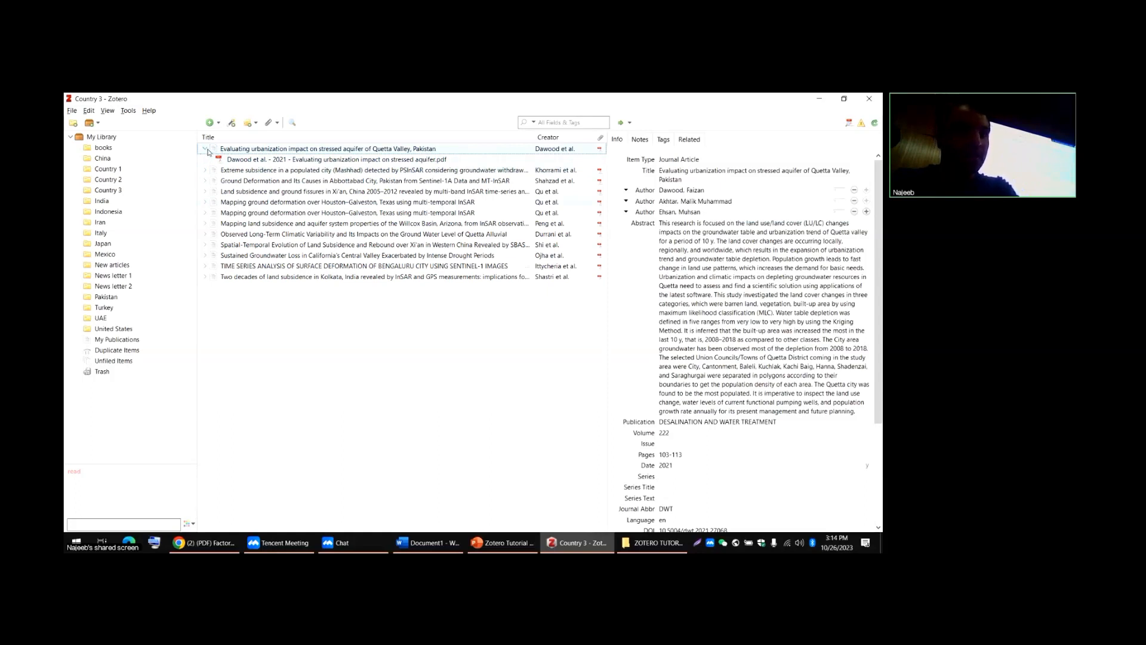
double_click(242, 160)
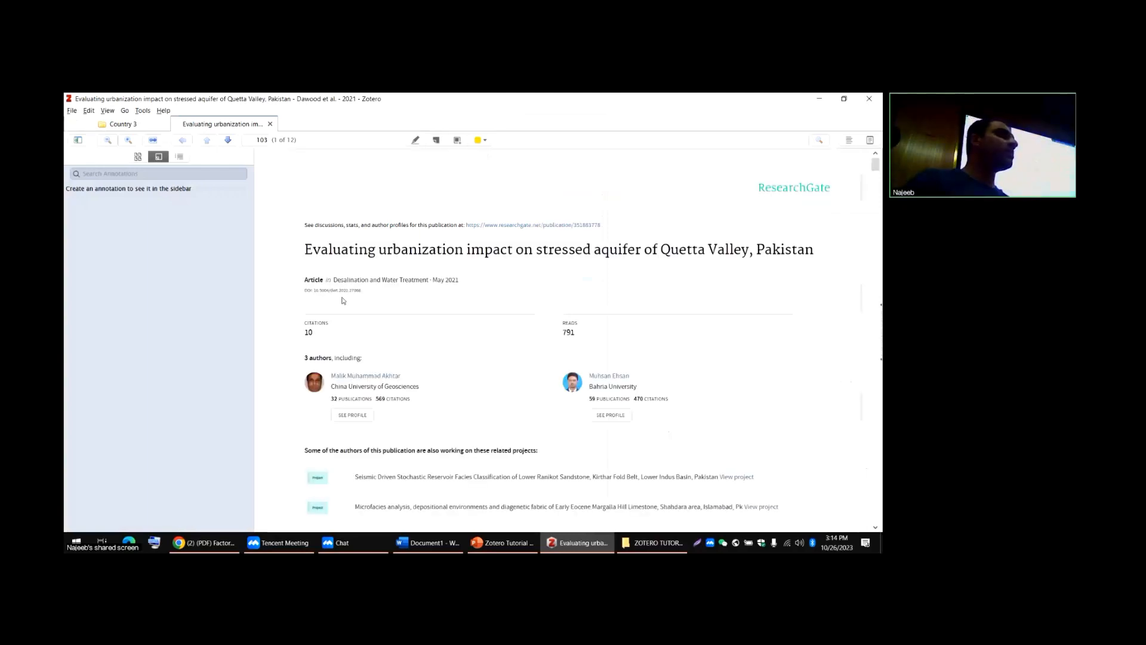
scroll(343, 302, down, 5)
scroll(343, 301, up, 5)
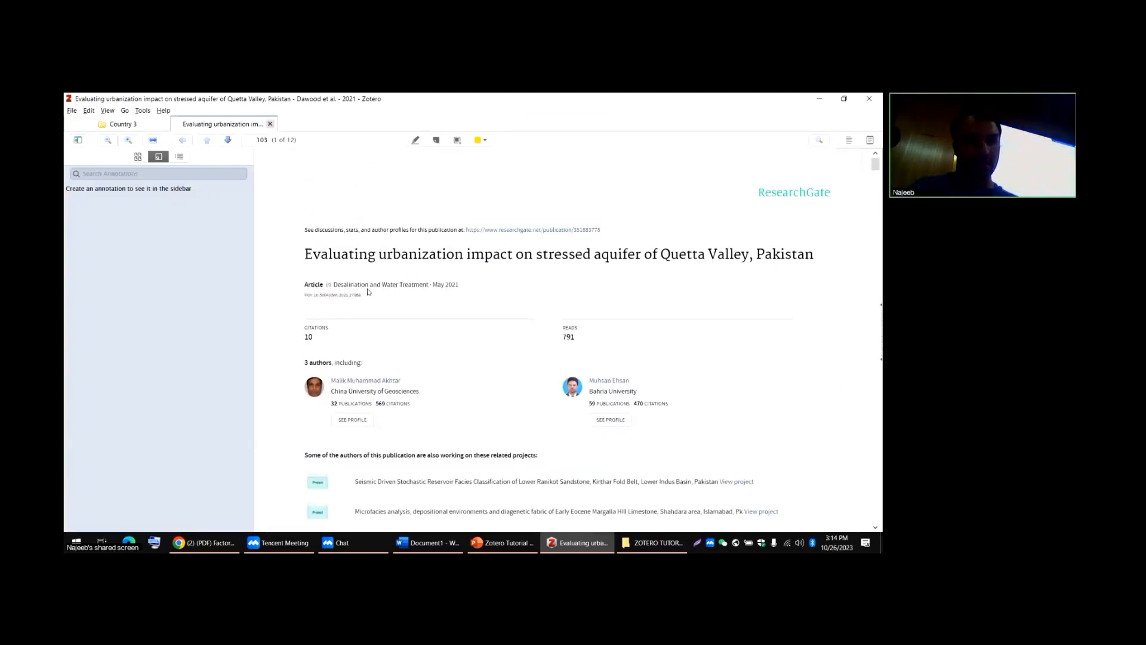
key(ctrl+w)
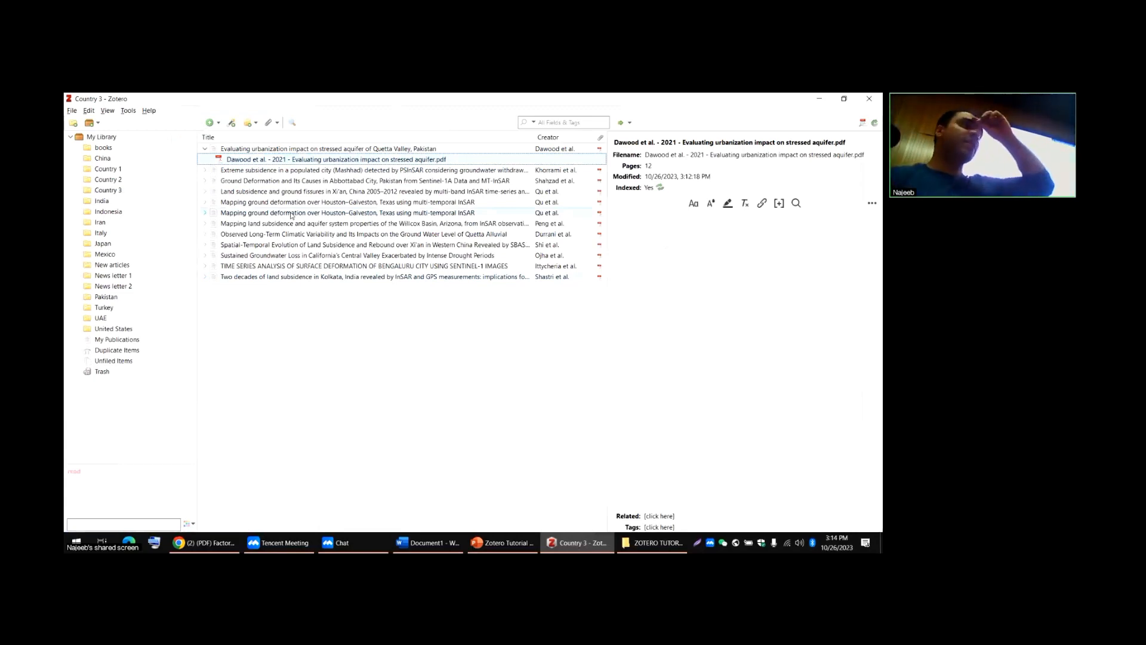
click(205, 149)
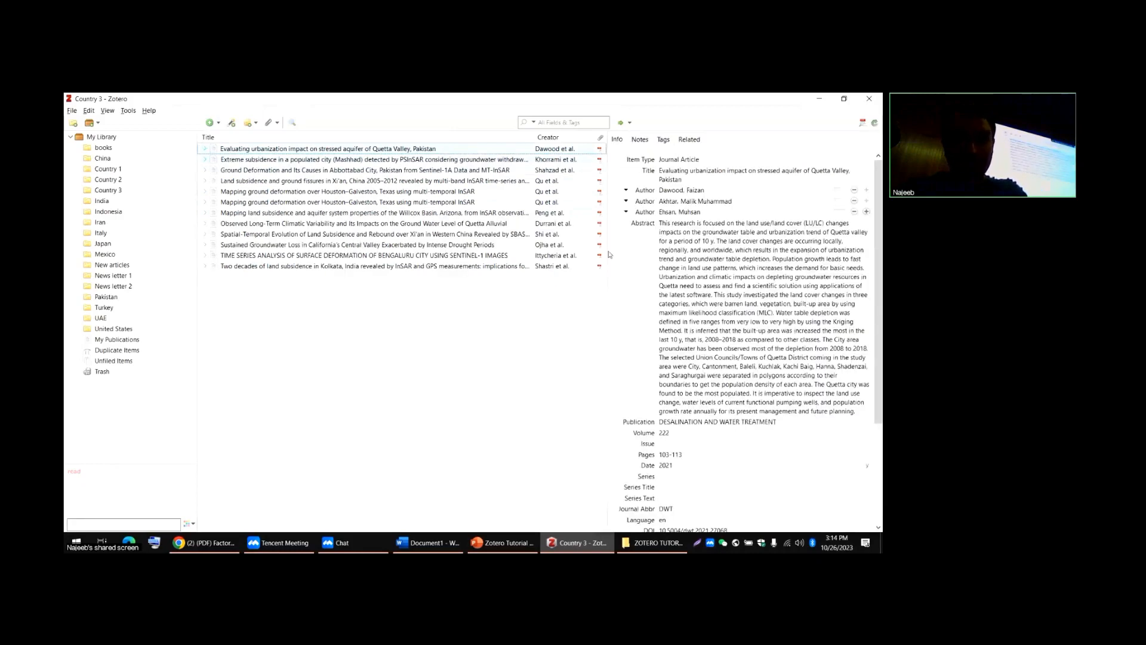
- Examine the abstract and publication details of the Mashhad subsidence article and show the details of the Xi'an ground fissures article
key(Down)
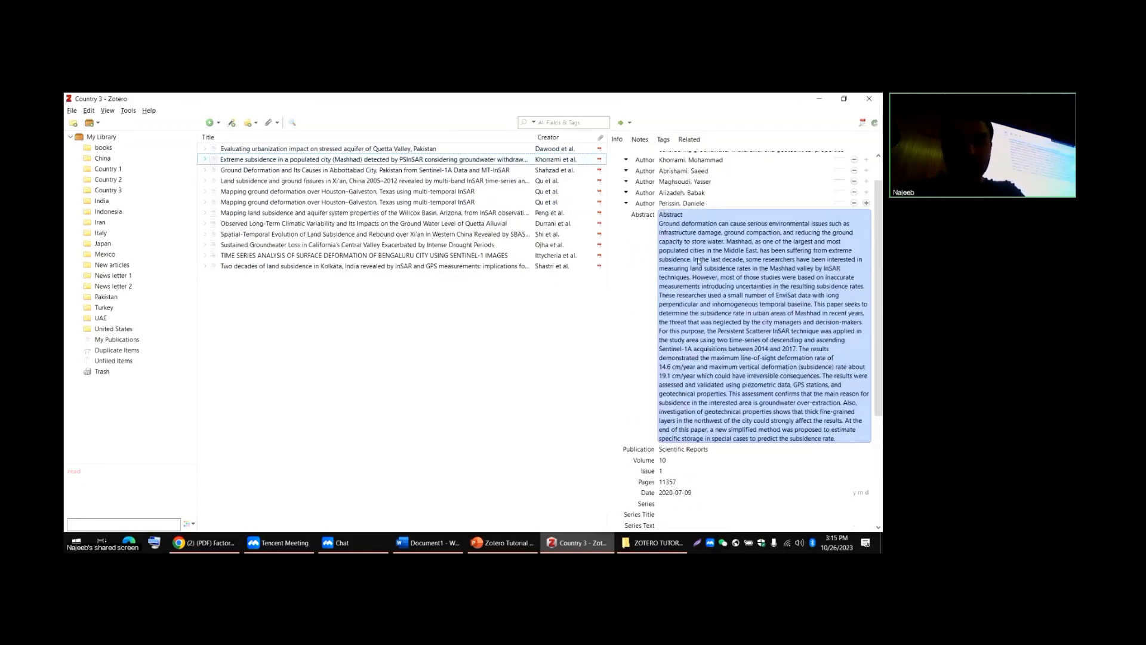
scroll(704, 346, down, 3)
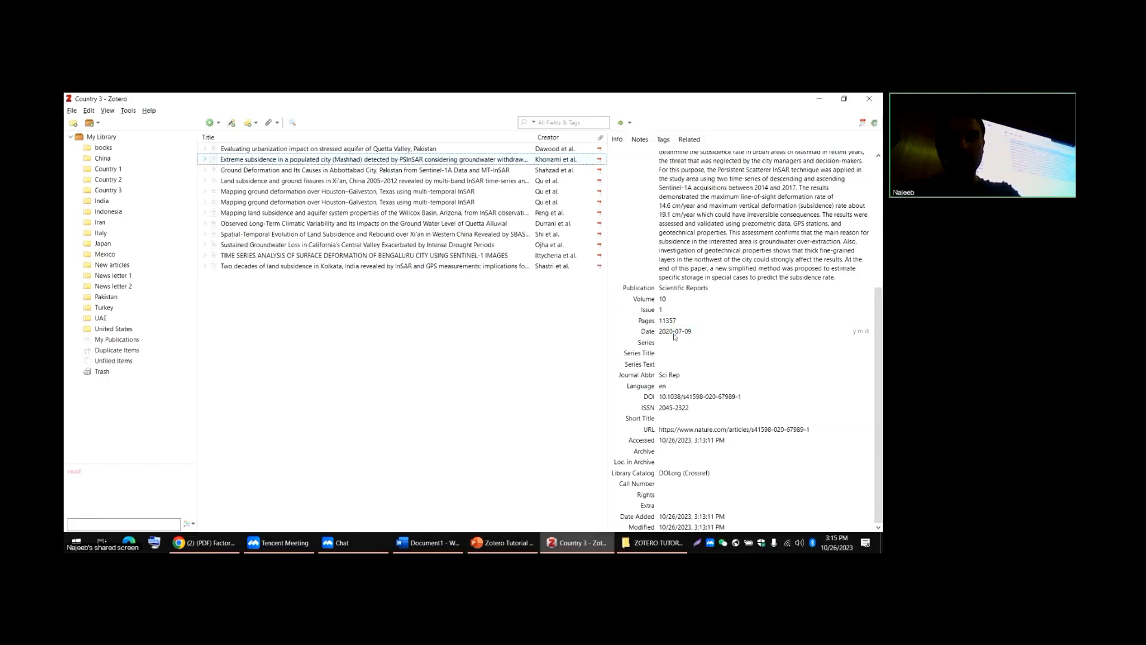
scroll(698, 264, up, 5)
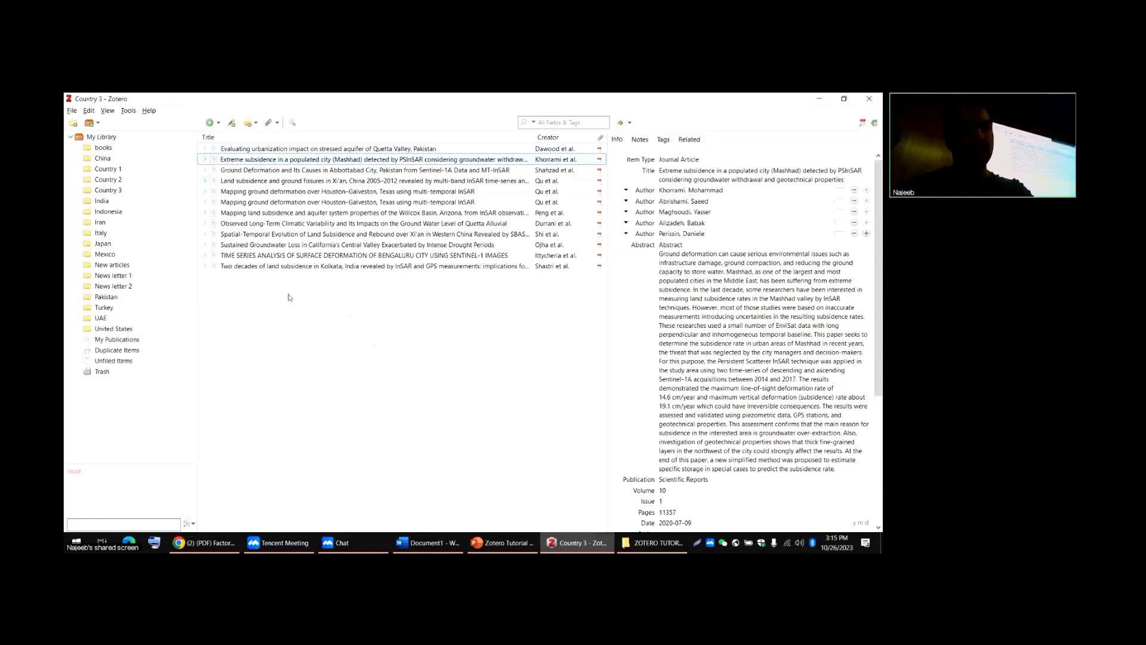
click(237, 182)
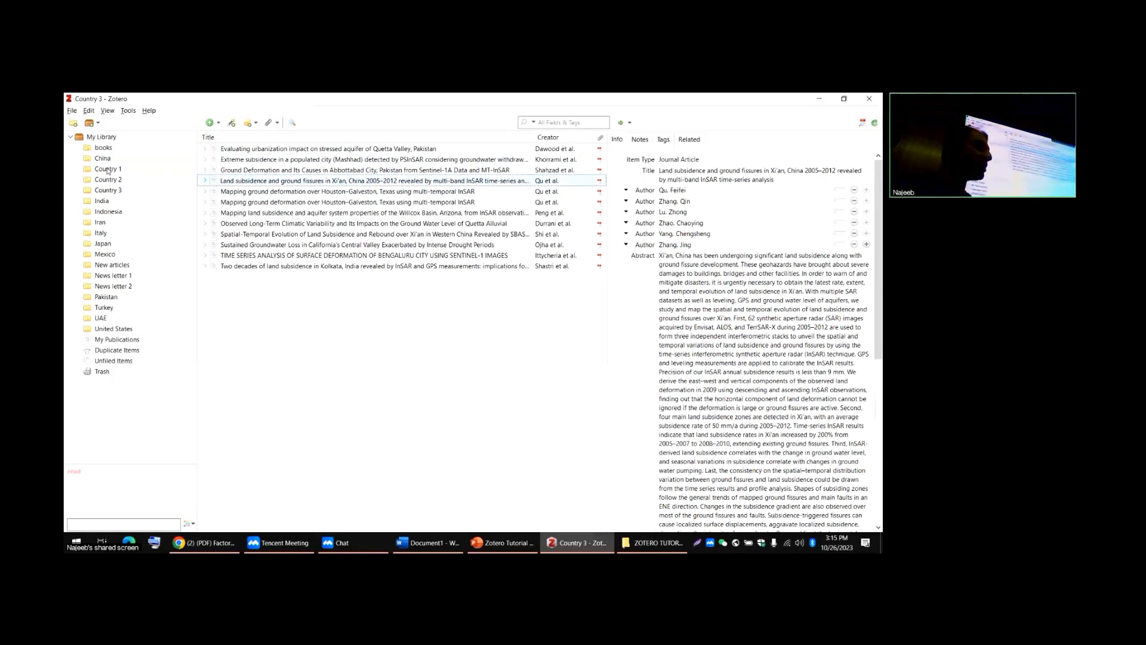
right_click(246, 182)
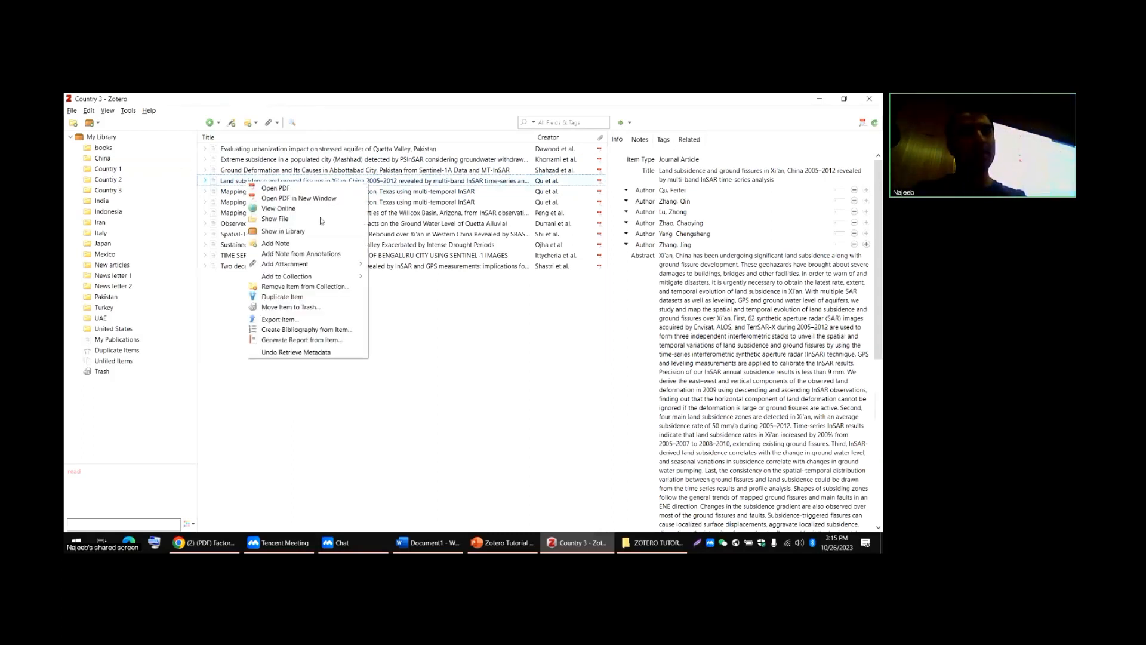
mouse_move(289, 279)
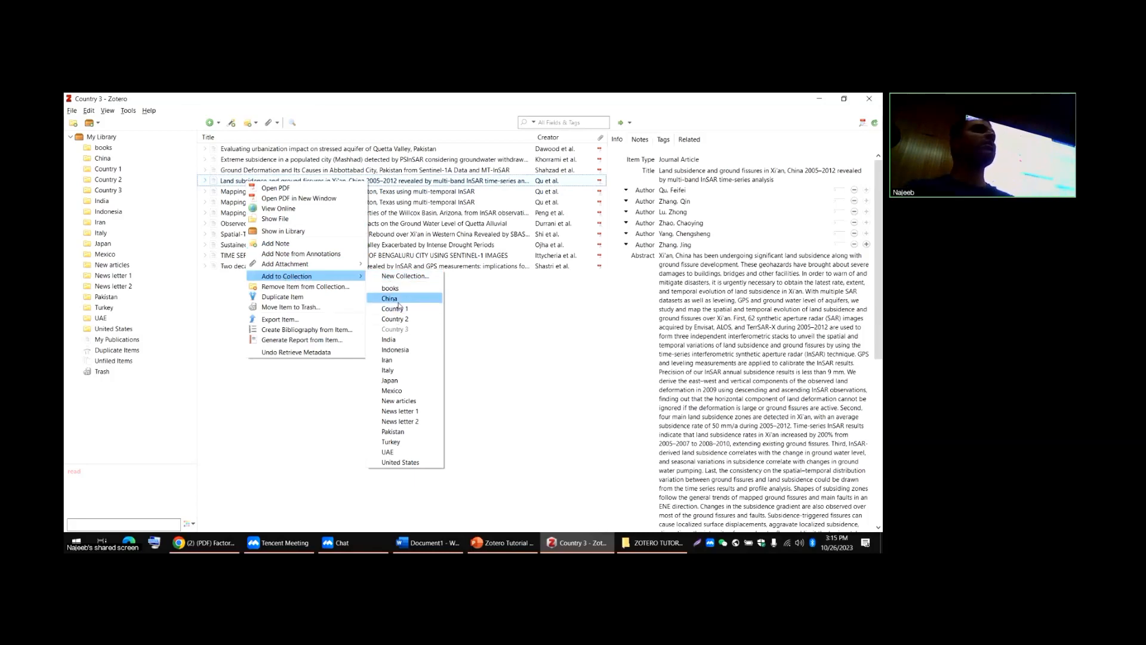
click(225, 308)
- Add the last four articles of "Country 3", from Spatial-Temporal Evolution to Two decades of land subsidence in Kolkata, to "Country 1" and show that collection
click(259, 234)
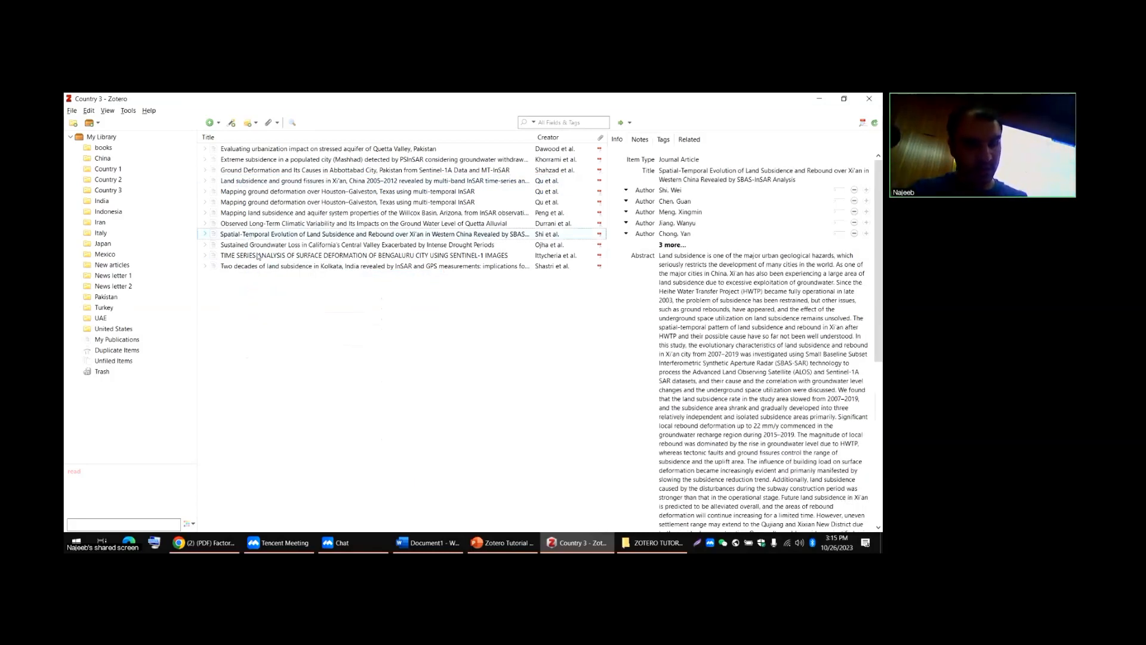
ctrl+click(255, 245)
ctrl+click(256, 255)
ctrl+click(256, 266)
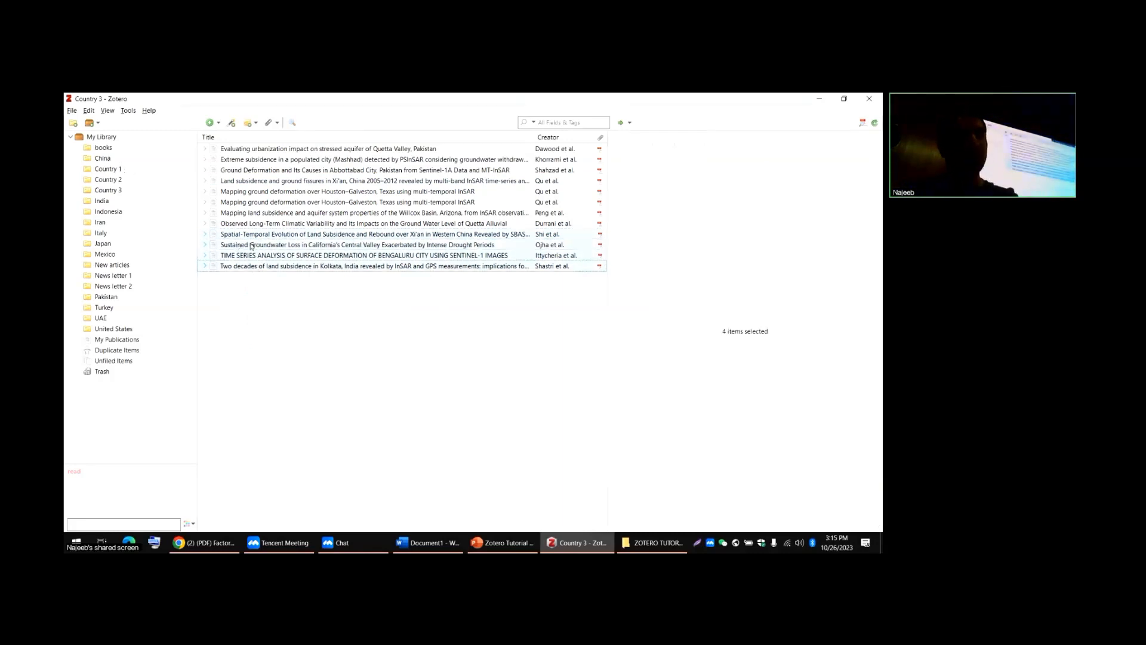
right_click(249, 252)
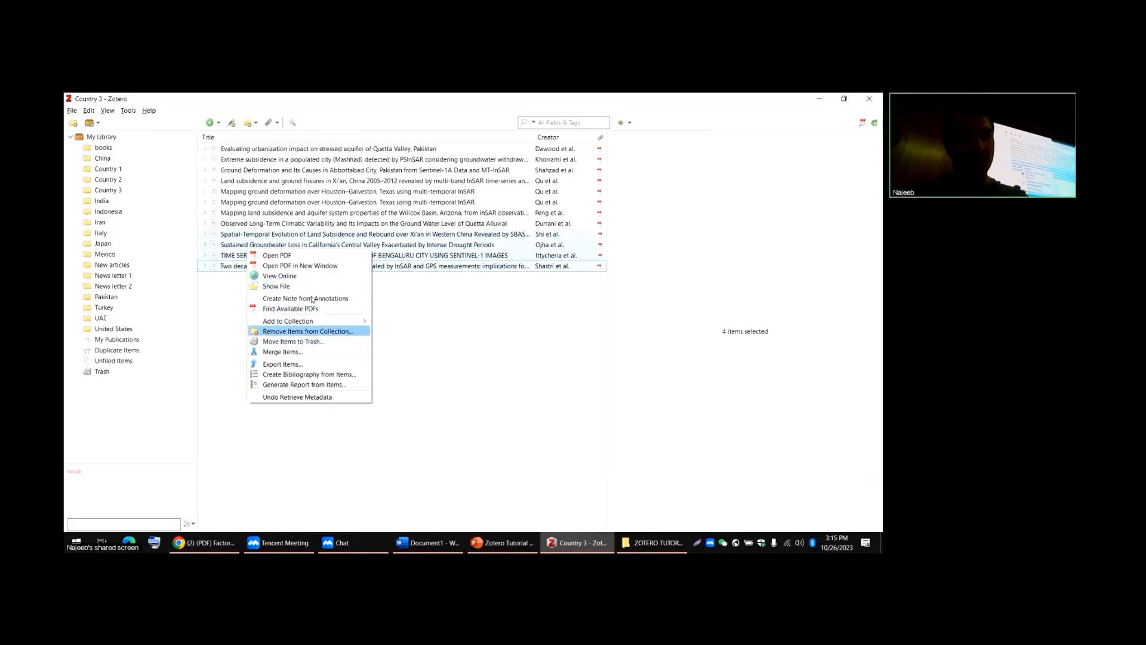
mouse_move(336, 328)
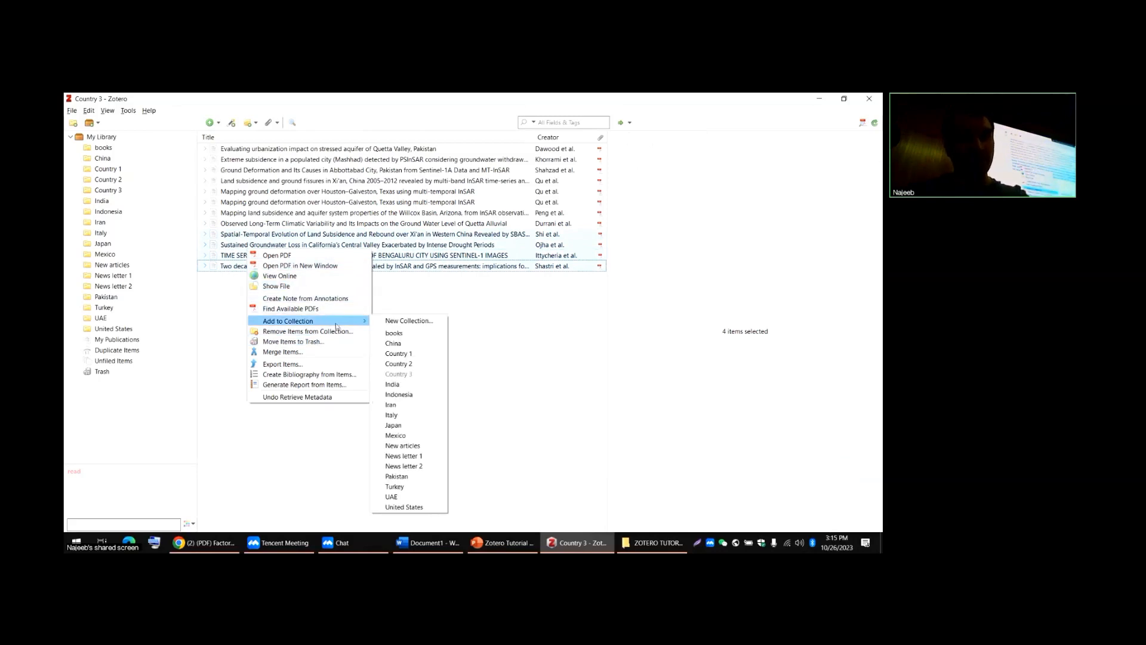
click(407, 355)
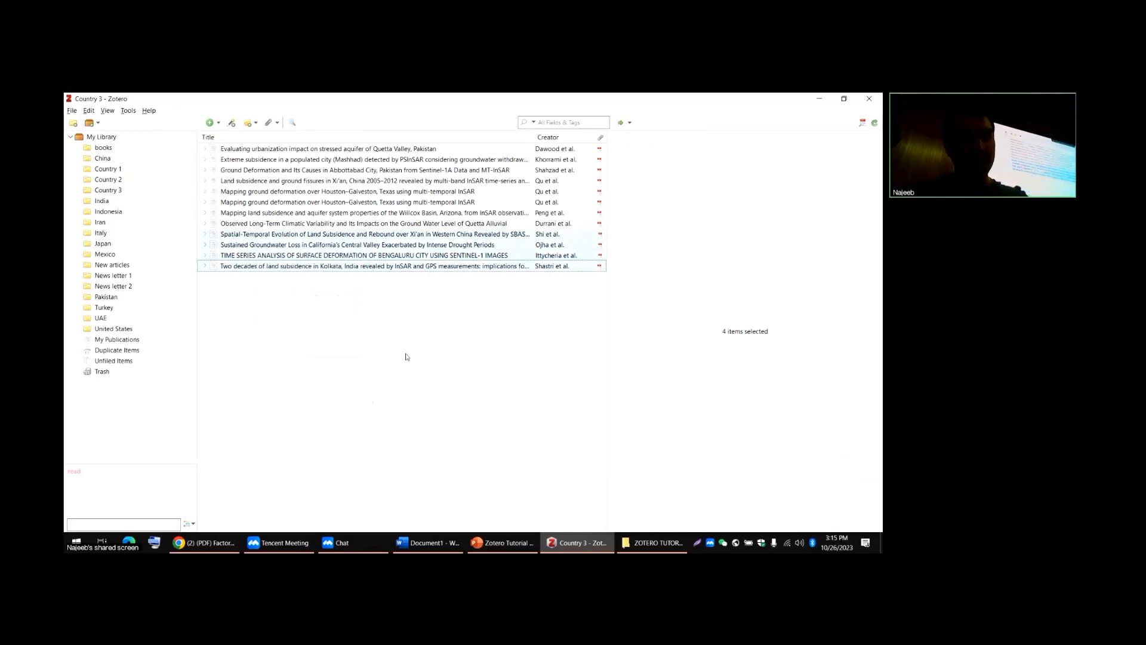
click(108, 169)
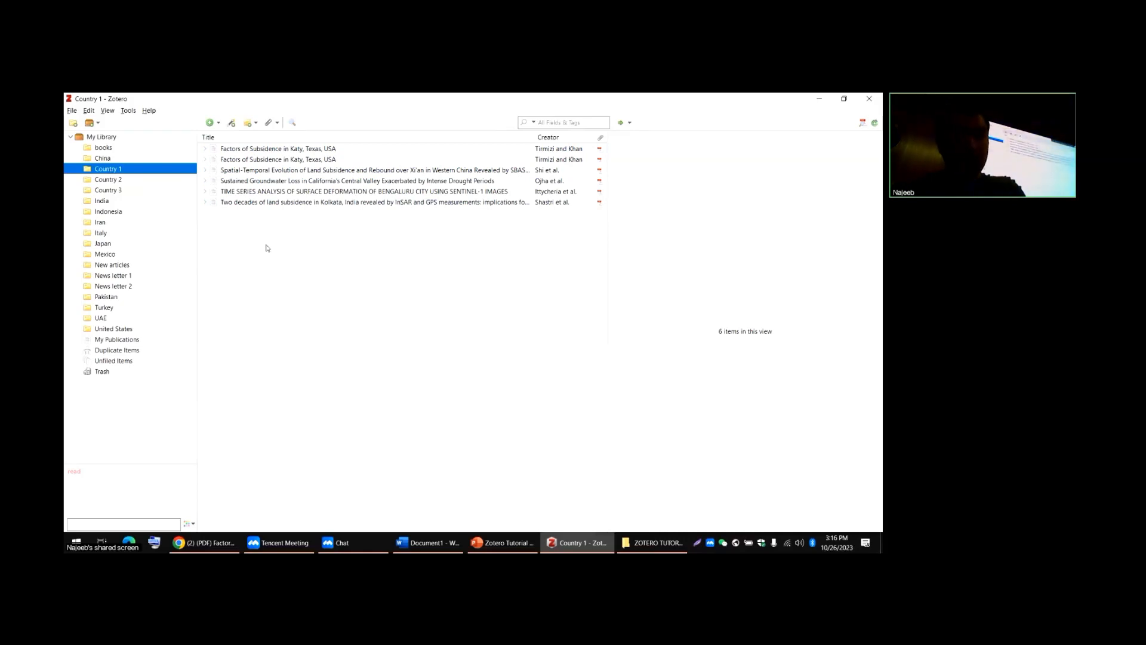
- Open the first Factors of Subsidence in Katy article's PDF and highlight the page 1 passage from "Previous works" to "recovery [20]" in green
double_click(260, 150)
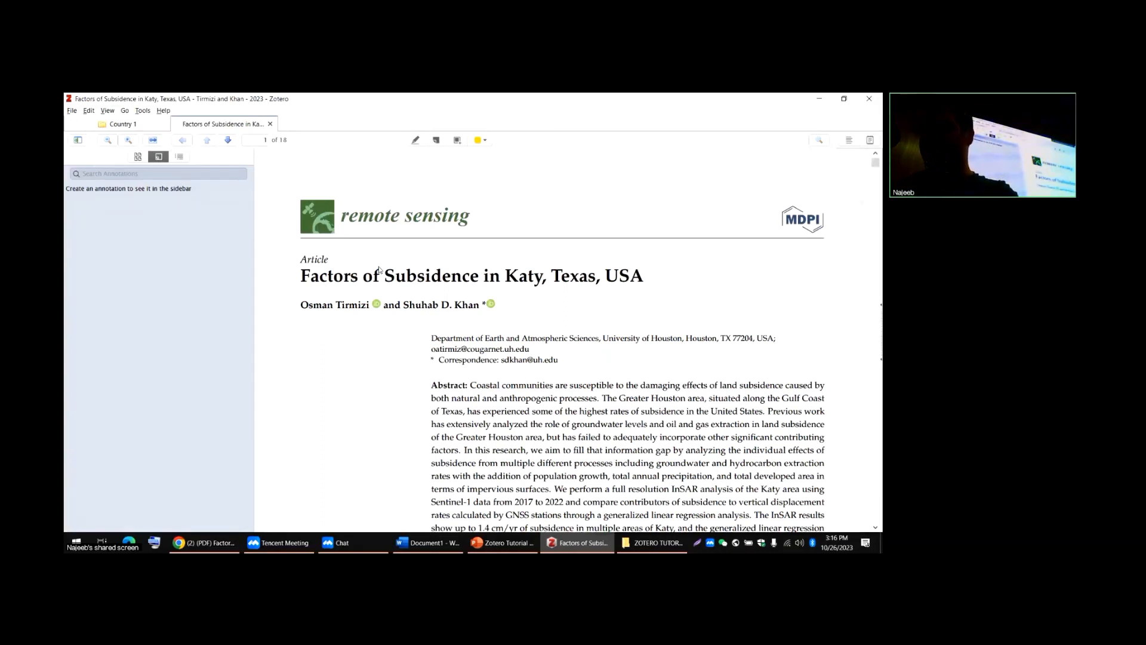
scroll(428, 282, down, 2)
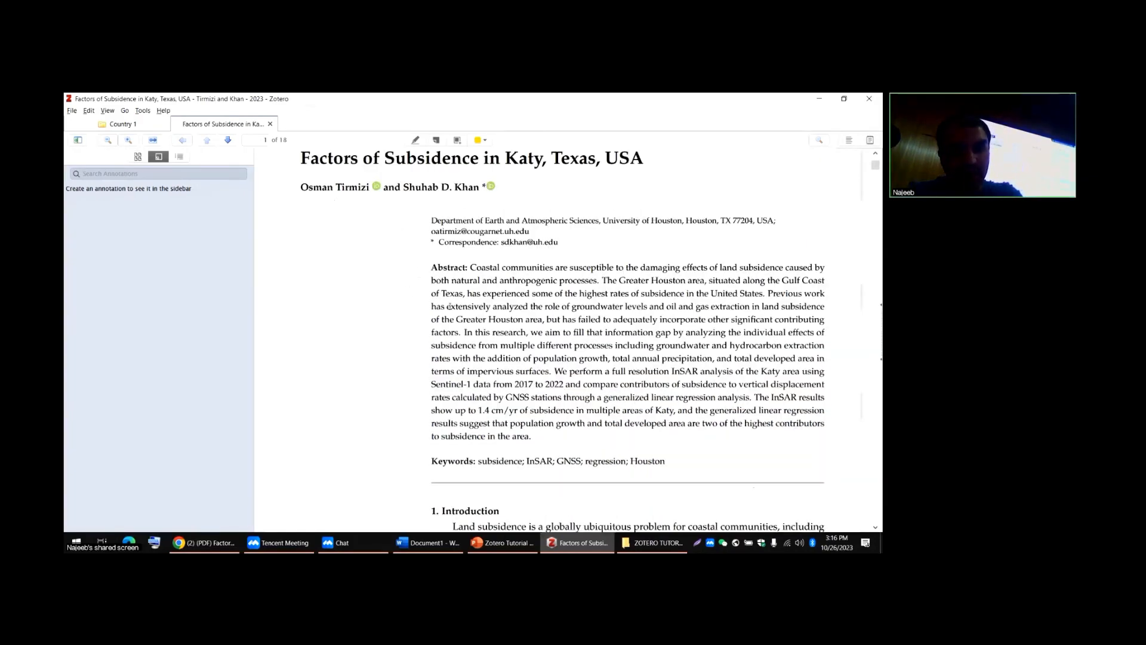
scroll(449, 305, down, 8)
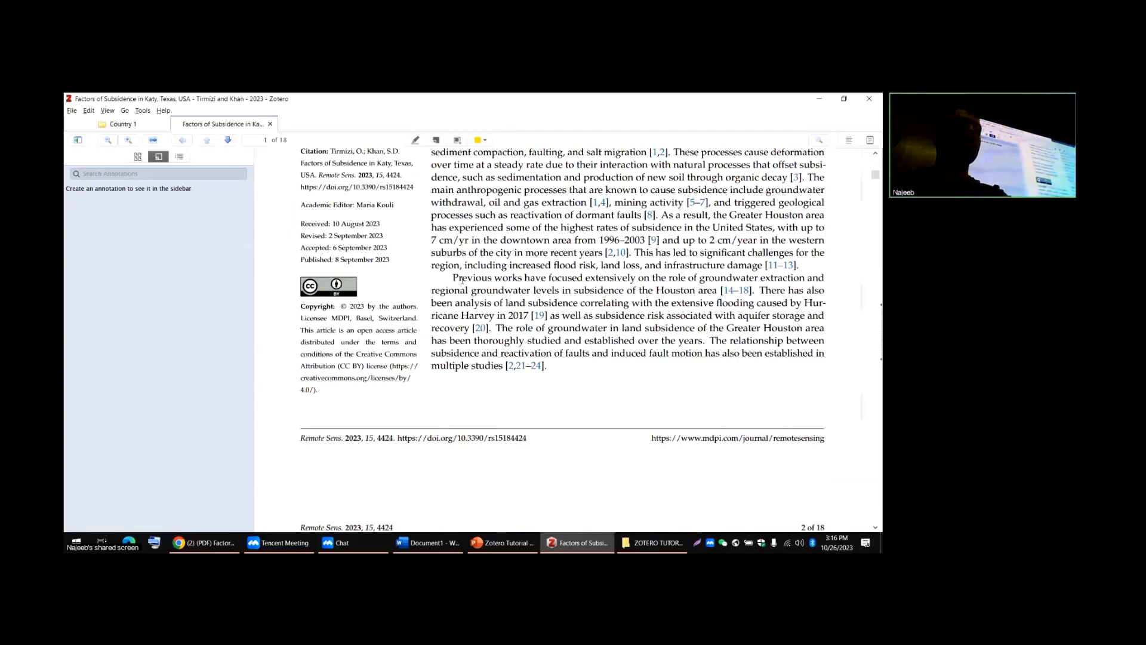
scroll(463, 279, up, 1)
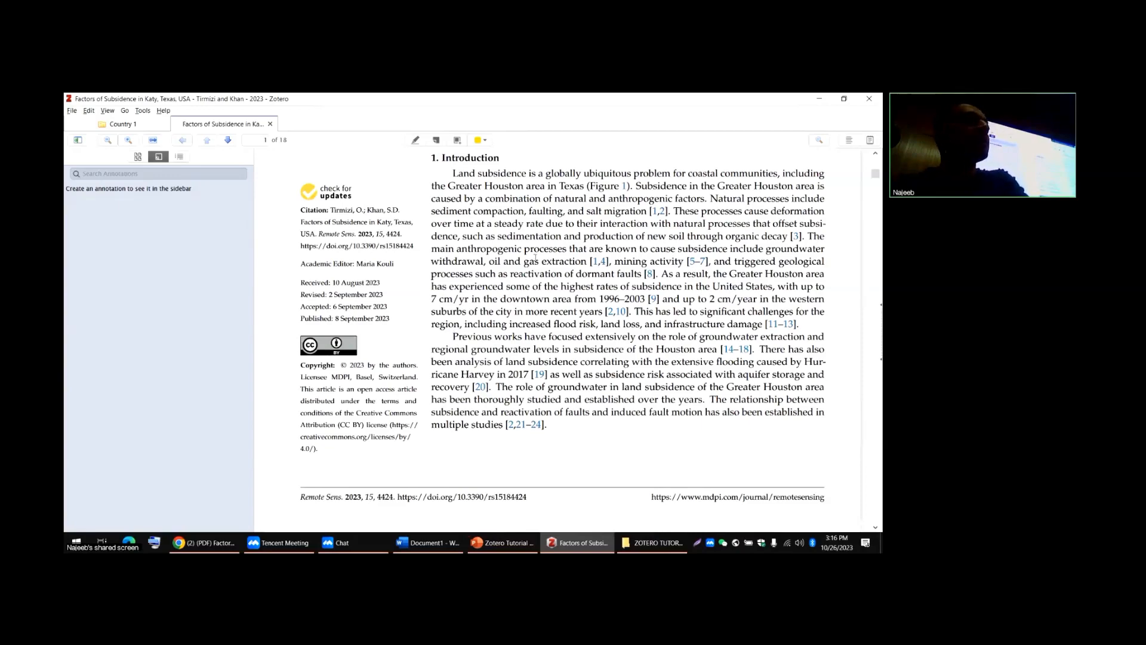
scroll(464, 335, down, 2)
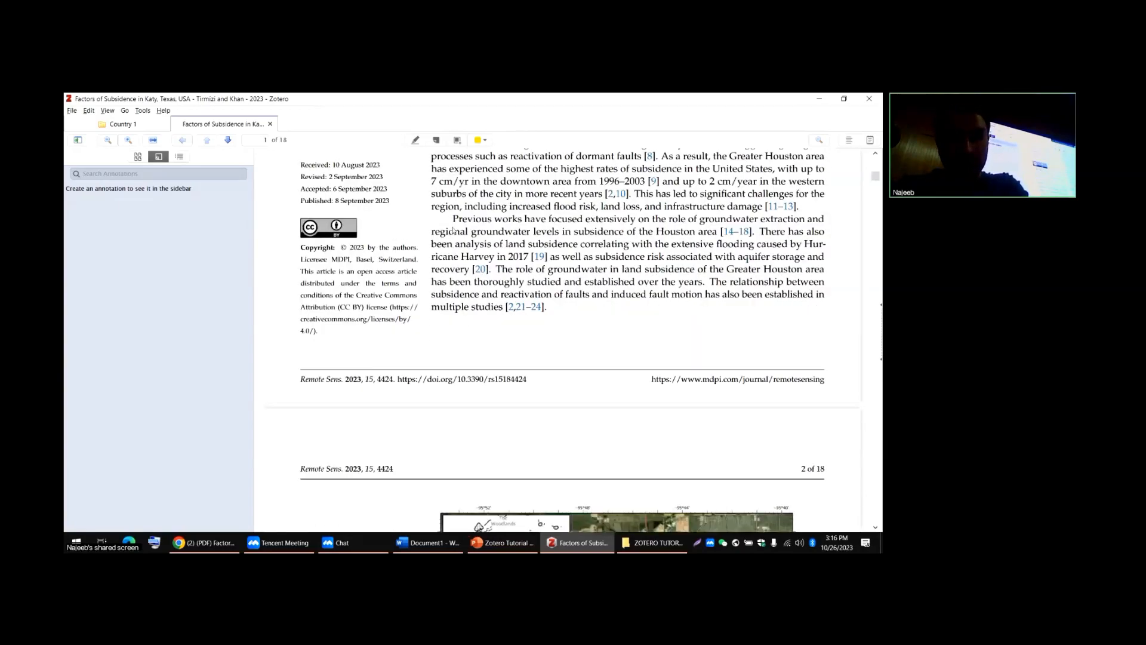
drag(457, 219, 492, 272)
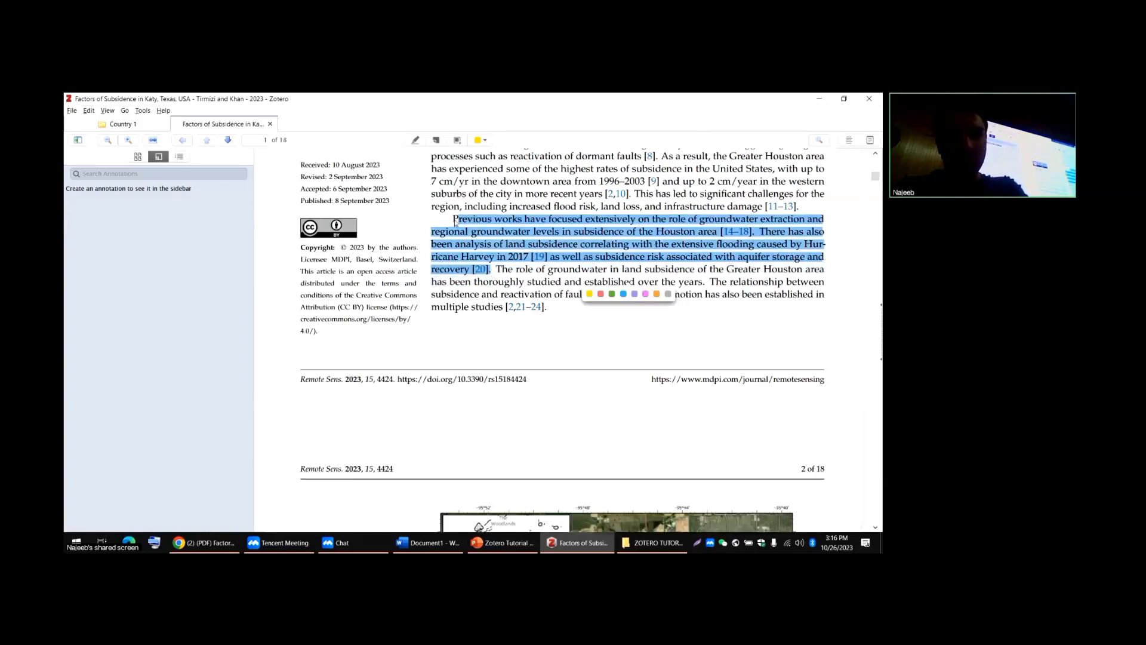
drag(451, 219, 499, 272)
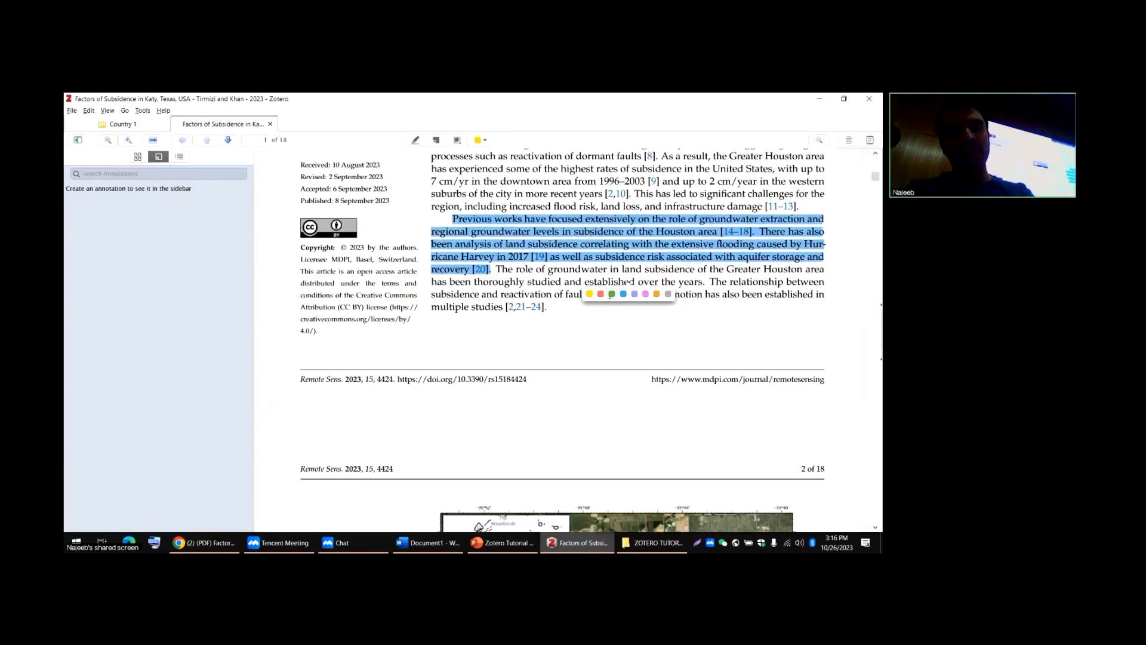
click(611, 295)
- Highlight the beginning of the Geological Background section on page 2, through "Laurasia and Gondwana", in yellow
scroll(536, 244, down, 6)
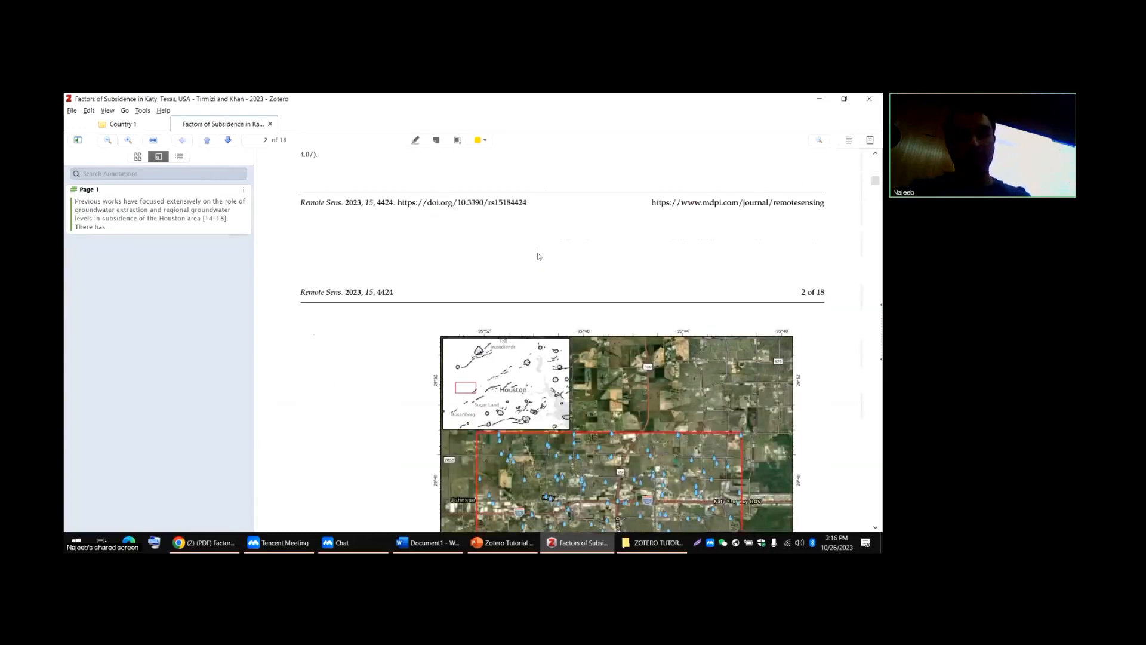
scroll(453, 268, down, 6)
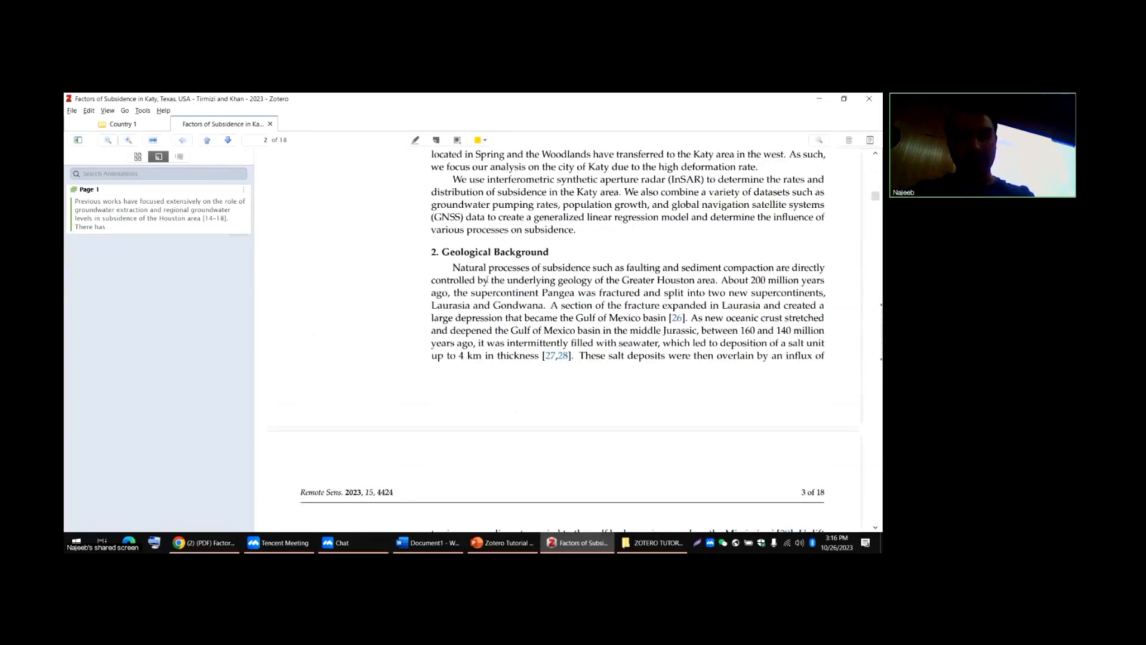
drag(453, 269, 537, 305)
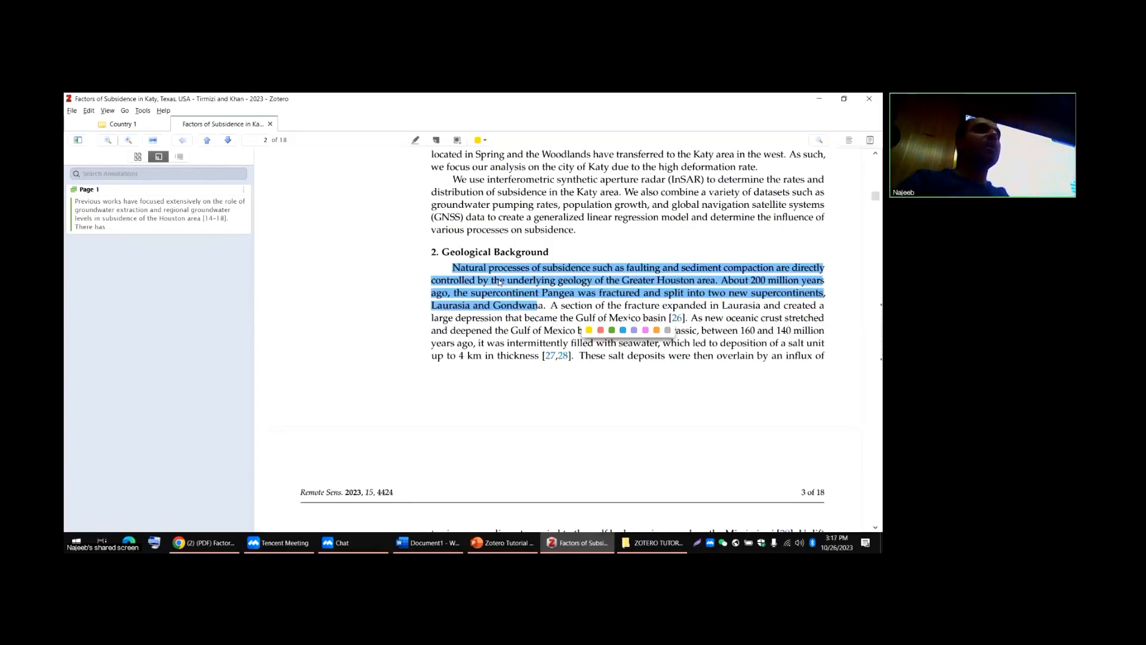
click(589, 330)
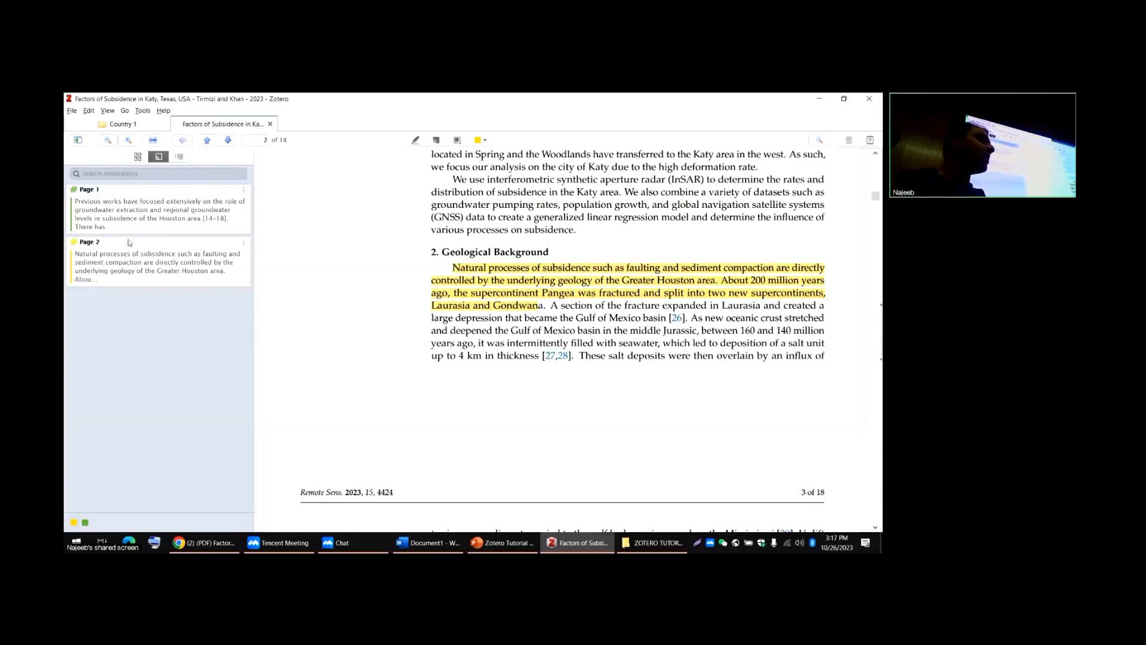
- Highlight the first sentence of the Methods section on page 3 in red
scroll(453, 338, down, 10)
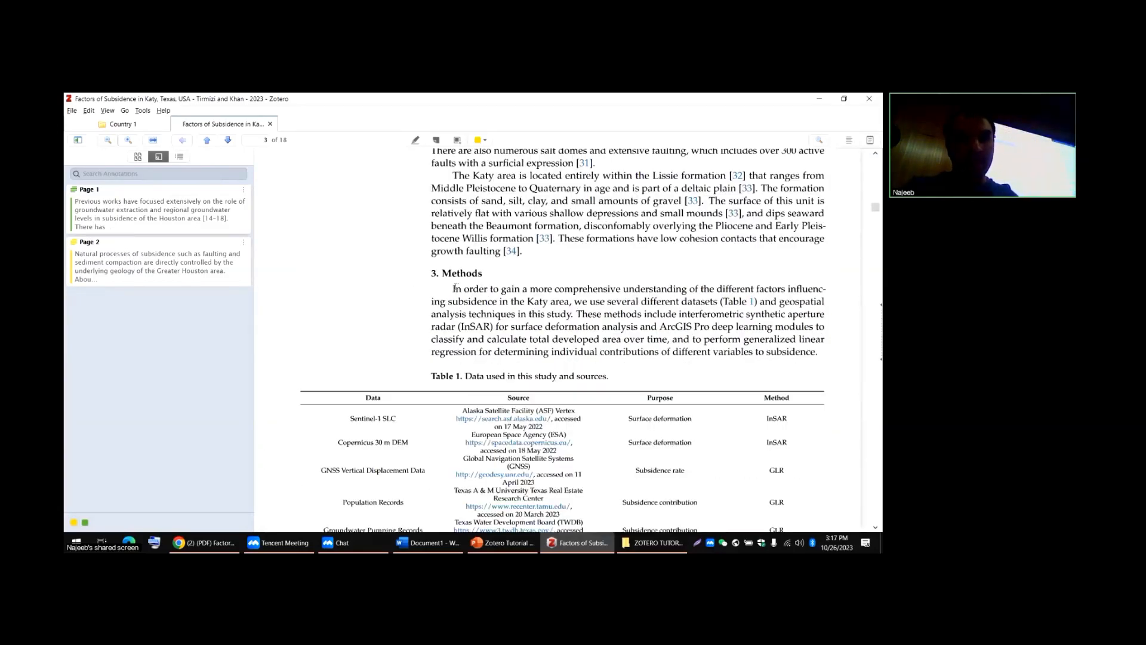
drag(453, 288, 572, 314)
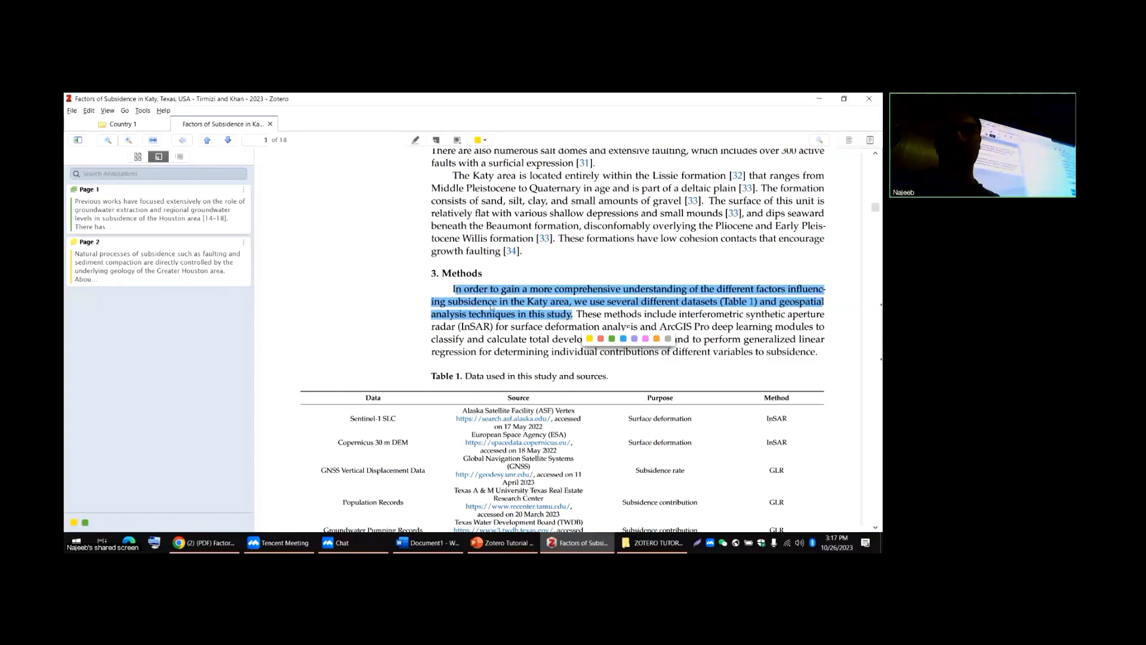
click(601, 339)
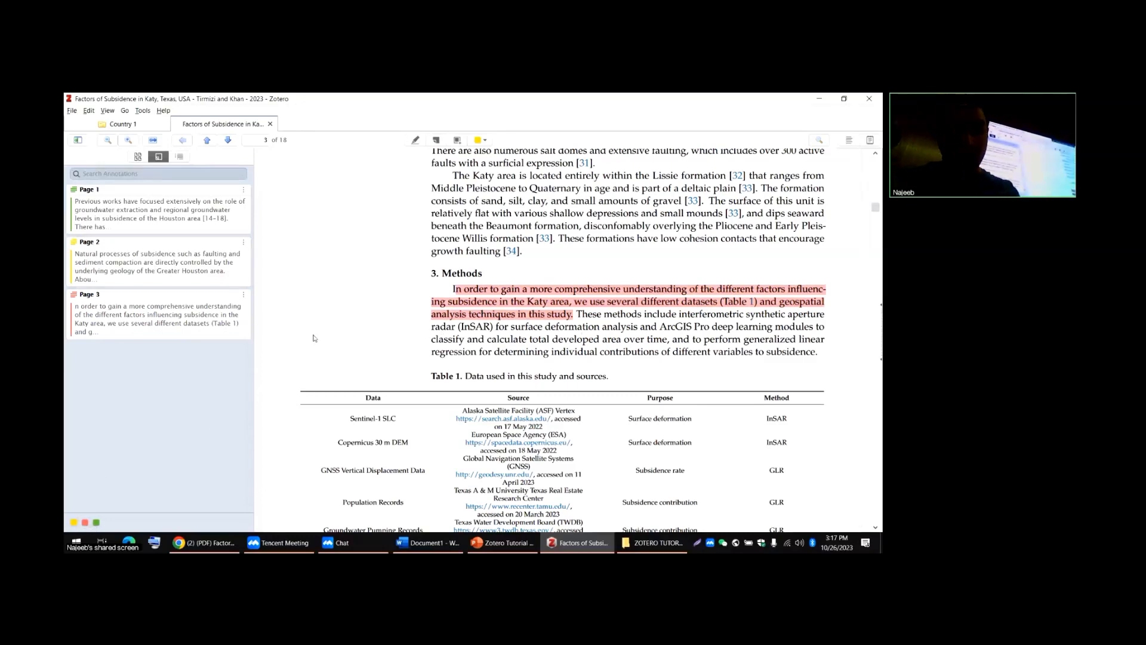
- Mark the classified land-cover map in Figure 4 on page 7 with a yellow area annotation and close the PDF
scroll(369, 323, down, 10)
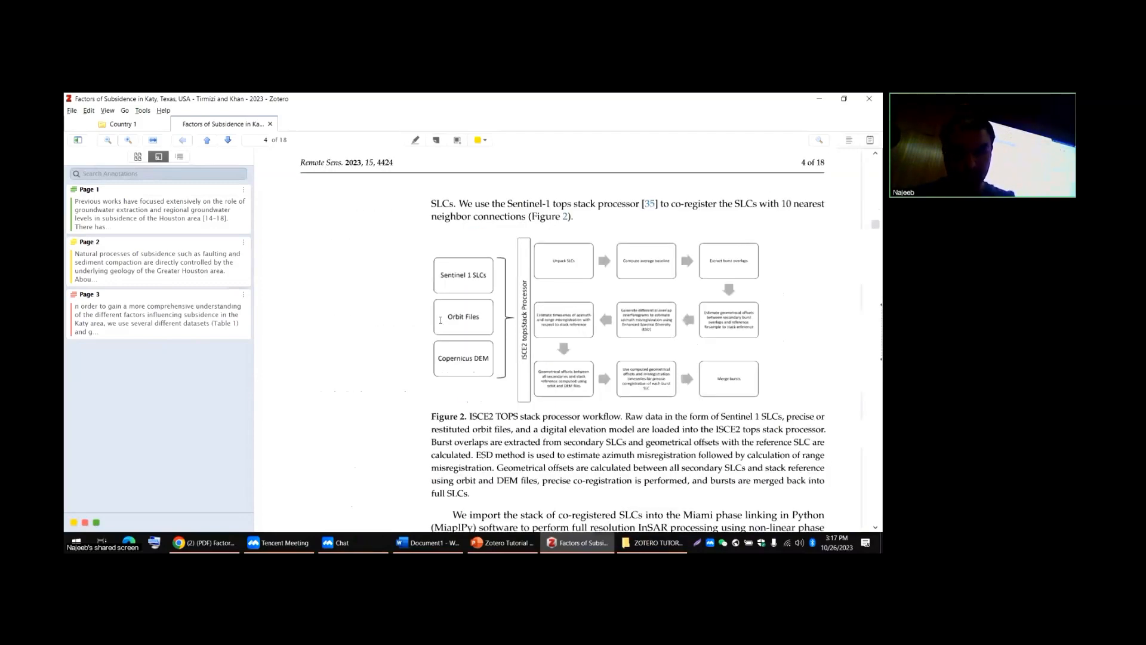
scroll(441, 320, down, 15)
scroll(491, 322, down, 15)
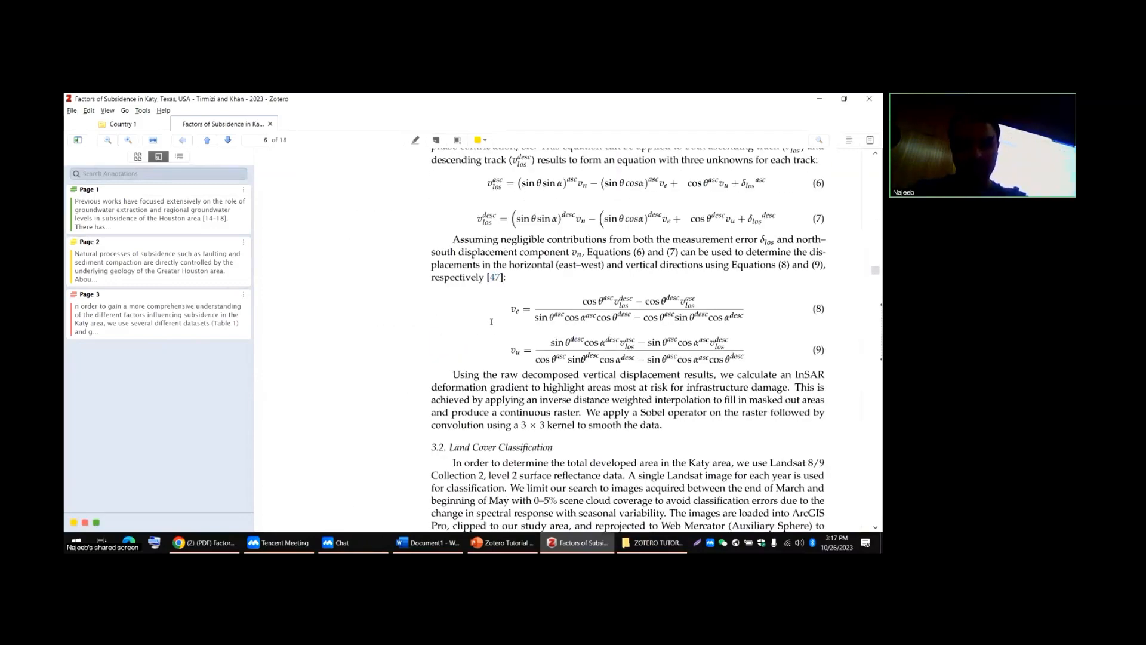
click(457, 140)
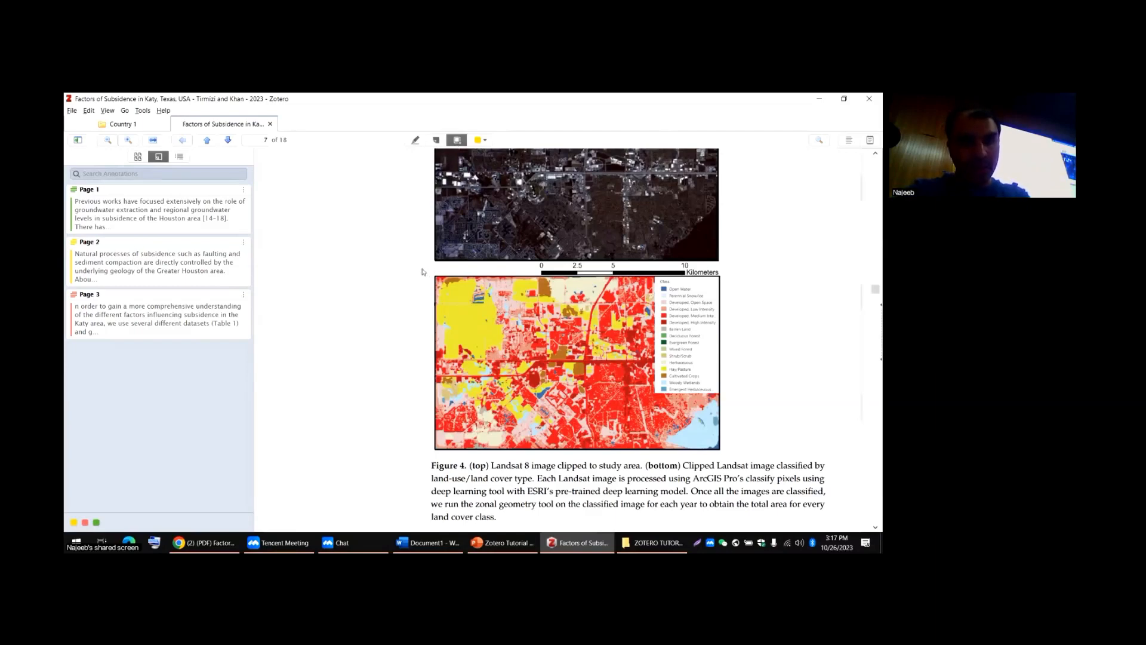
mouse_move(421, 269)
mouse_down()
mouse_move(713, 419)
mouse_move(729, 455)
mouse_up()
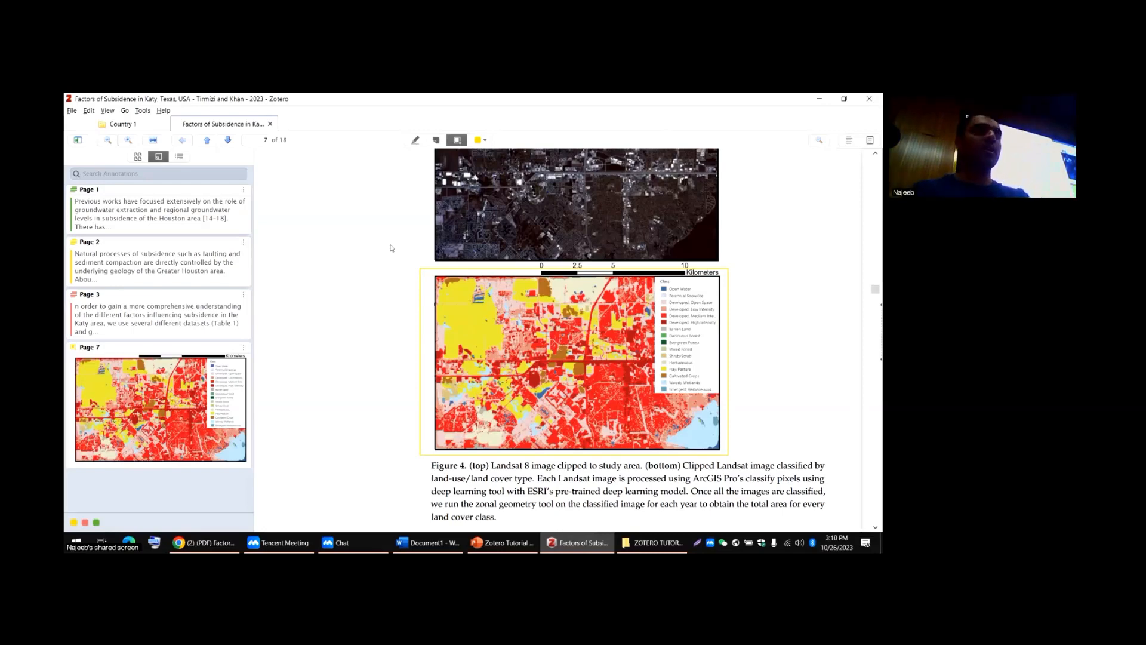
click(270, 124)
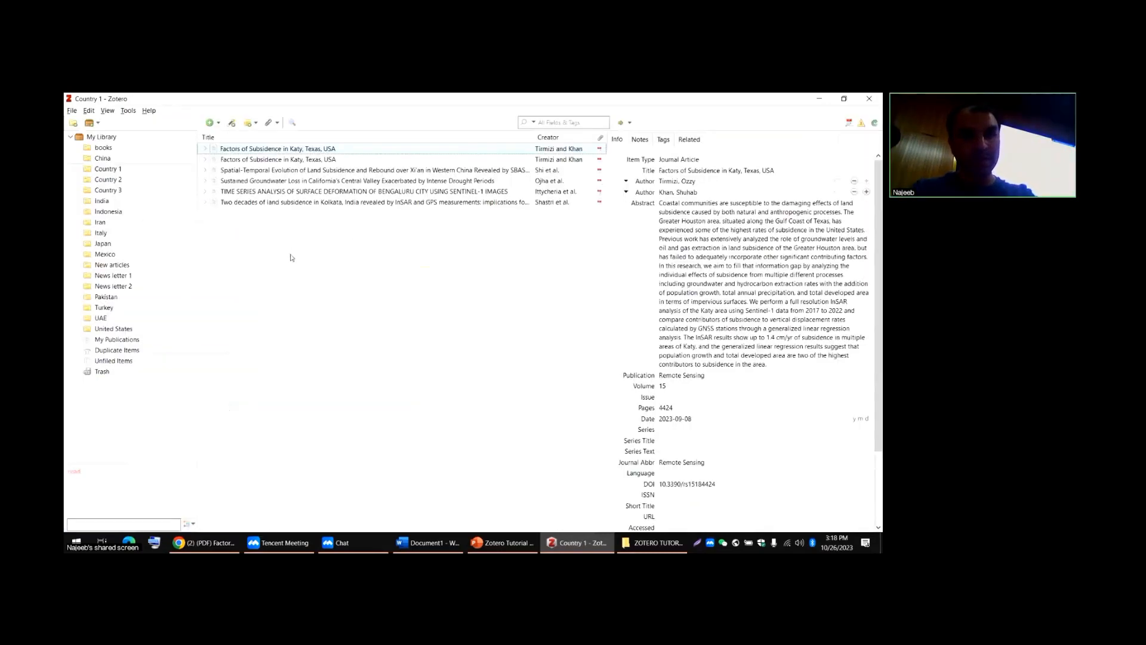
- Expand the Katy article's entry, reopen its Full Text PDF, review the saved highlights and the map annotation on page 7, and close it
click(204, 150)
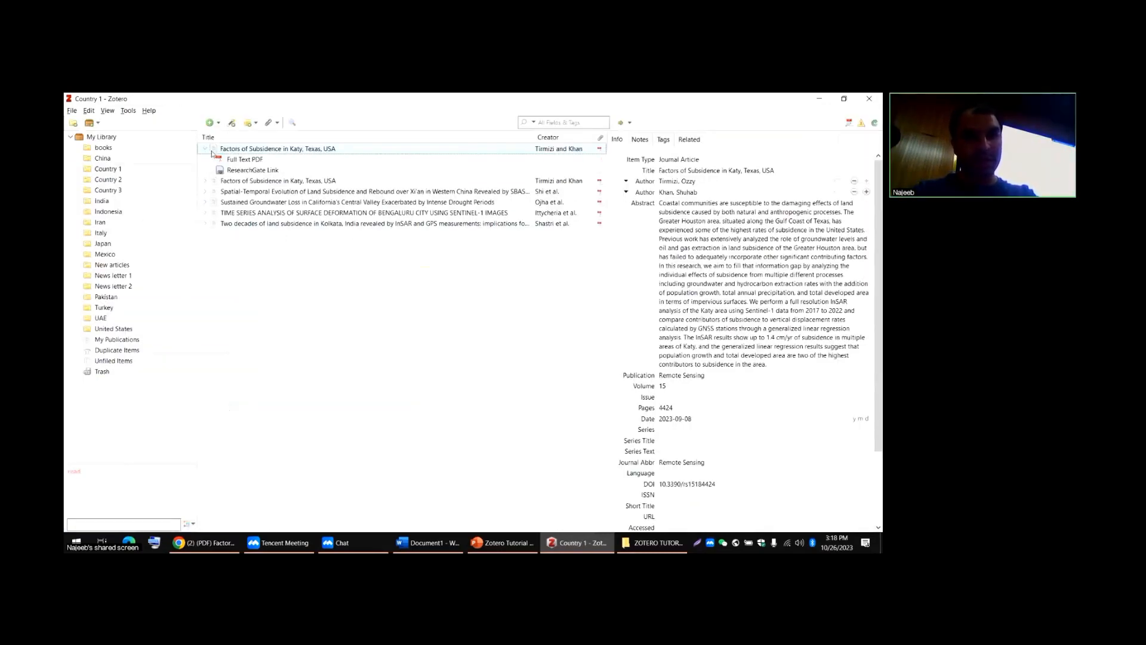
right_click(242, 151)
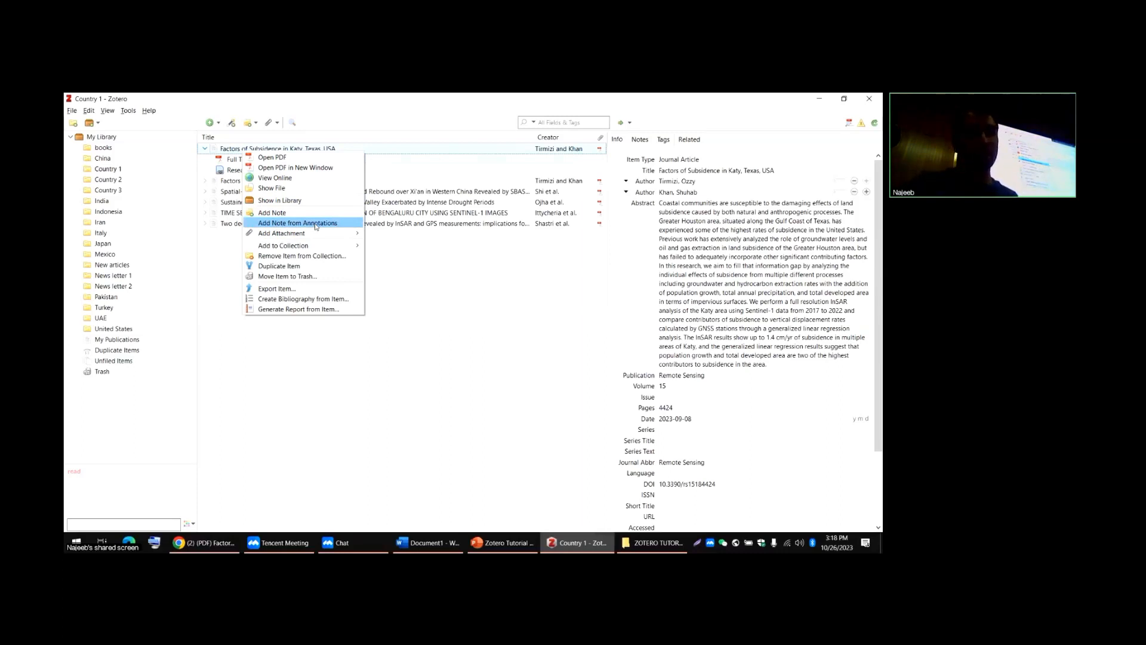
click(432, 387)
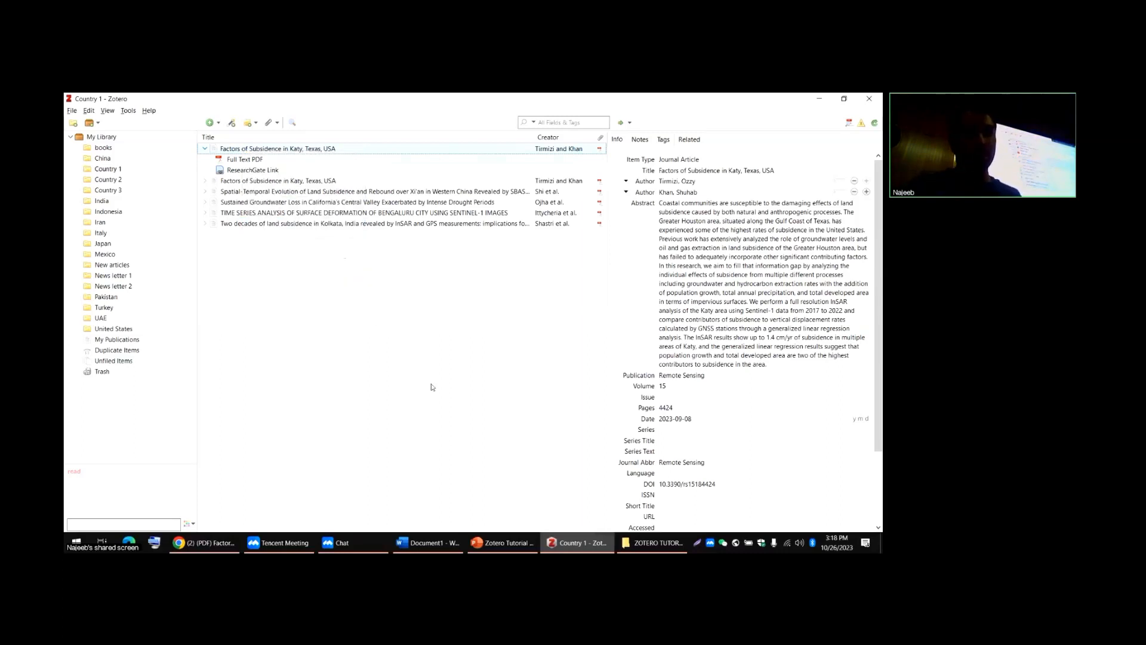
double_click(240, 157)
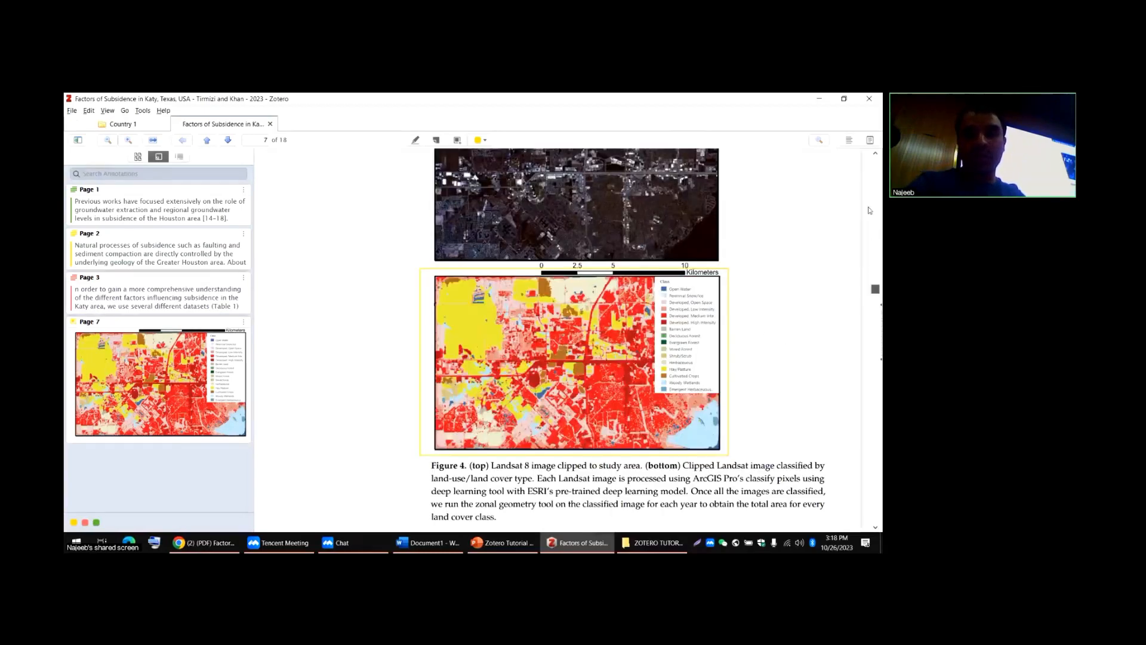
click(148, 207)
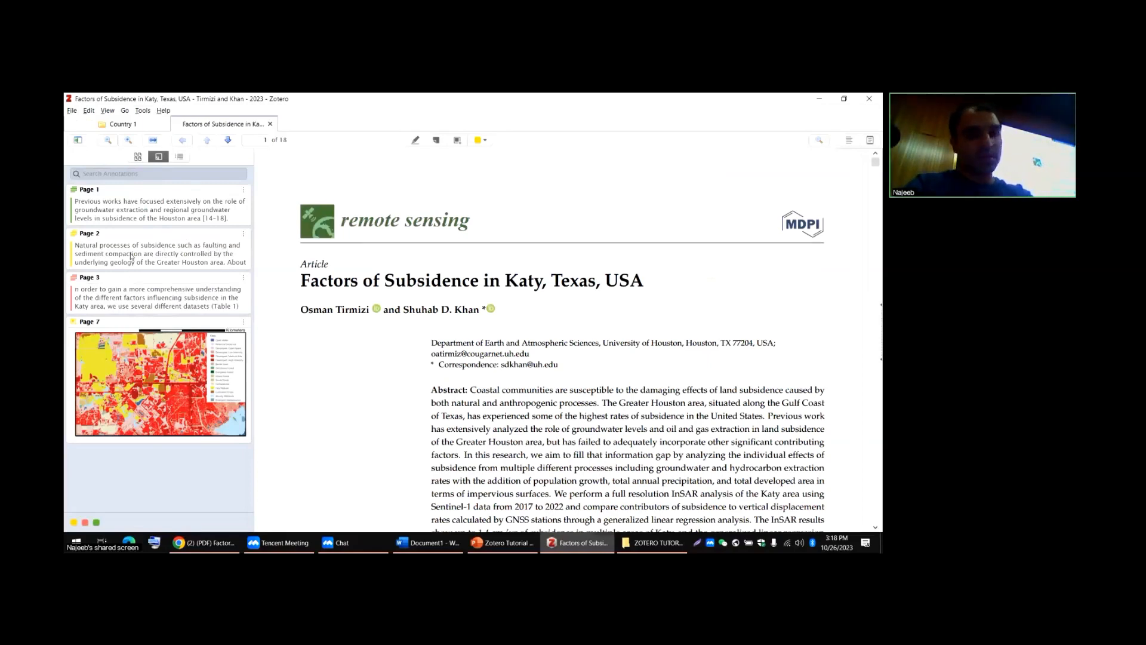
click(113, 256)
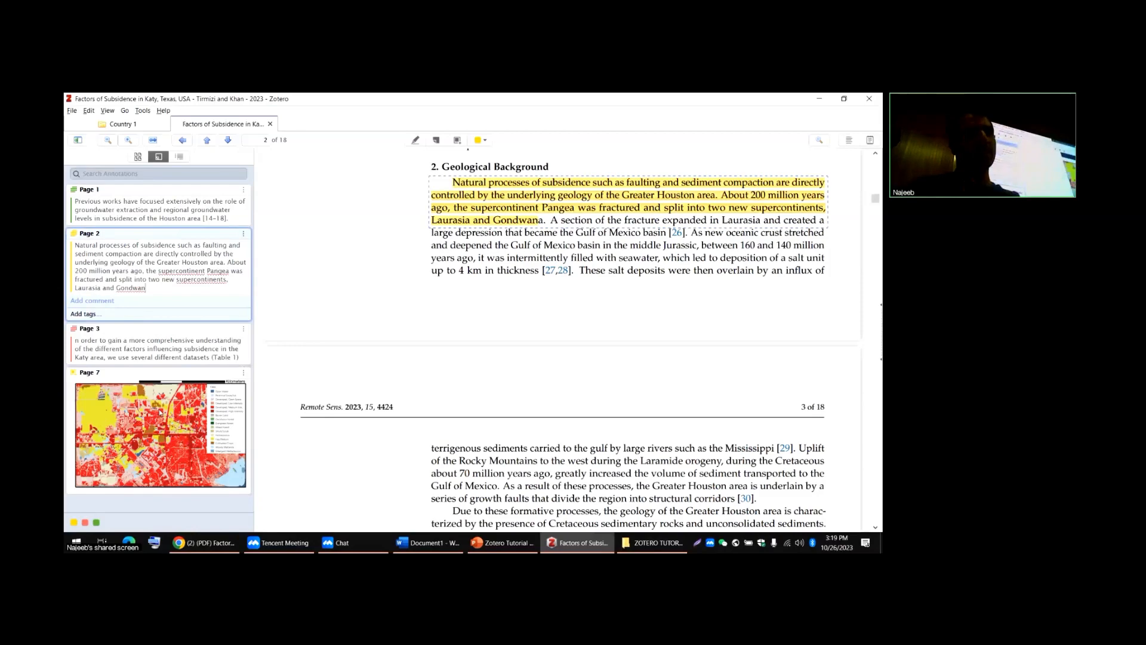
click(201, 428)
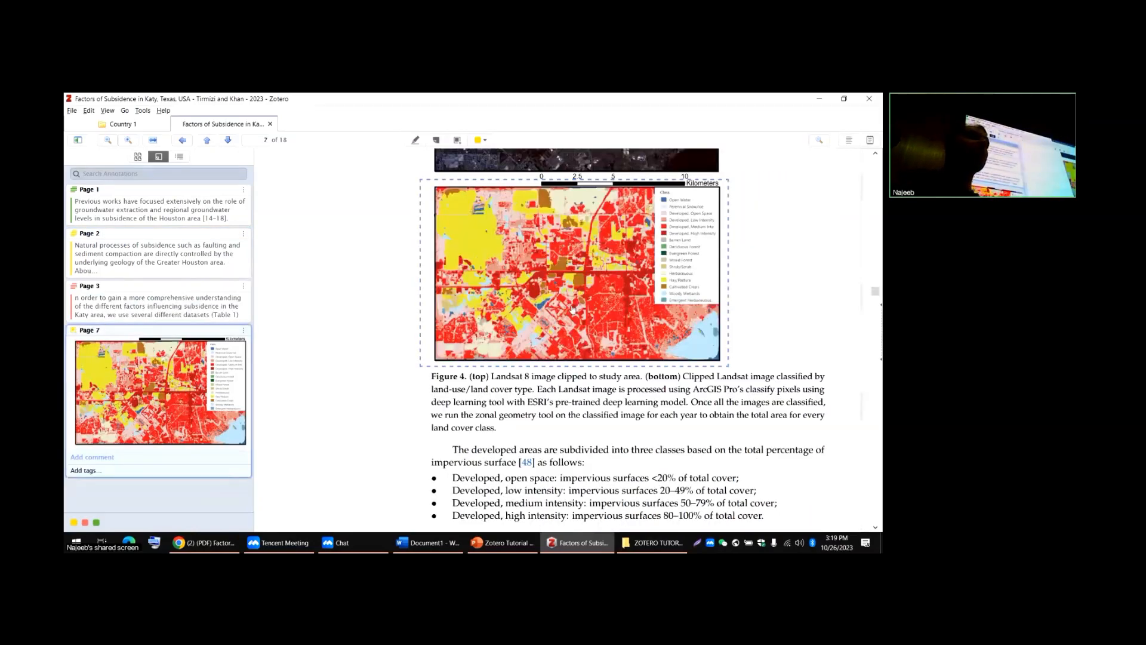
click(269, 123)
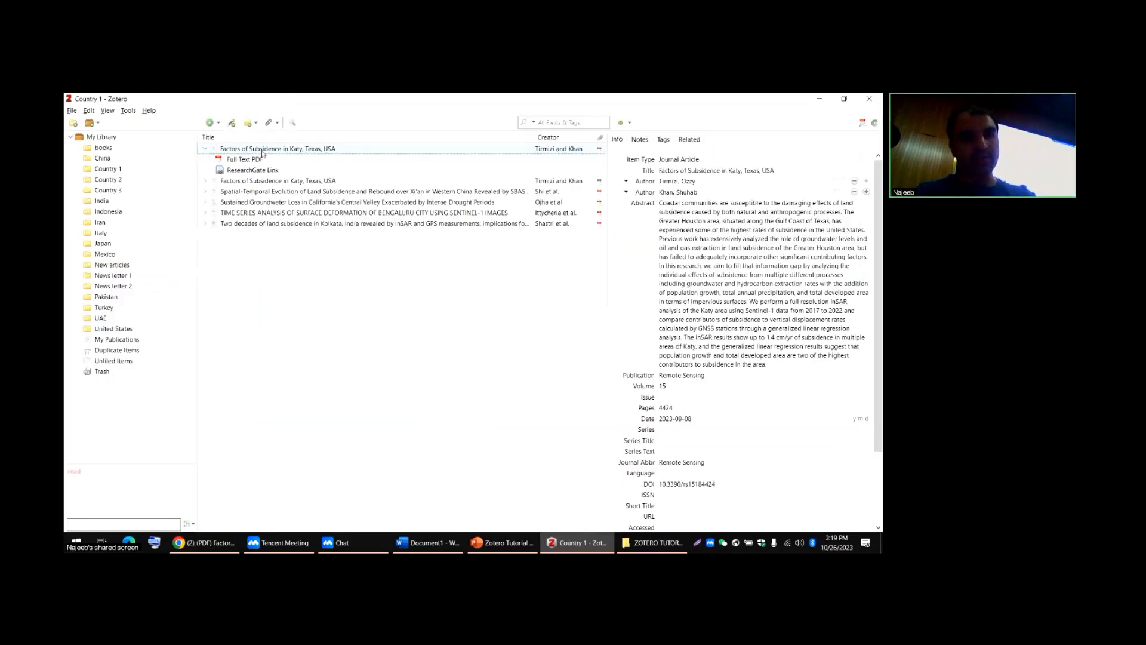
- Create a note from the annotations of the first Factors of Subsidence in Katy, Texas, USA entry and widen the item list
right_click(263, 153)
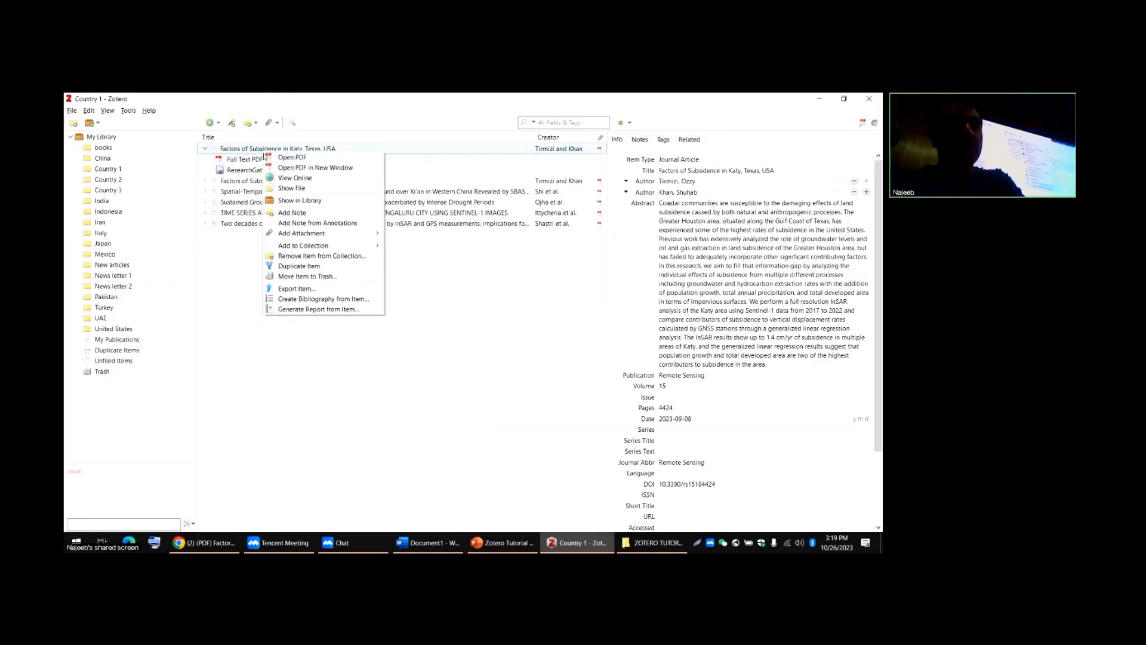
click(326, 224)
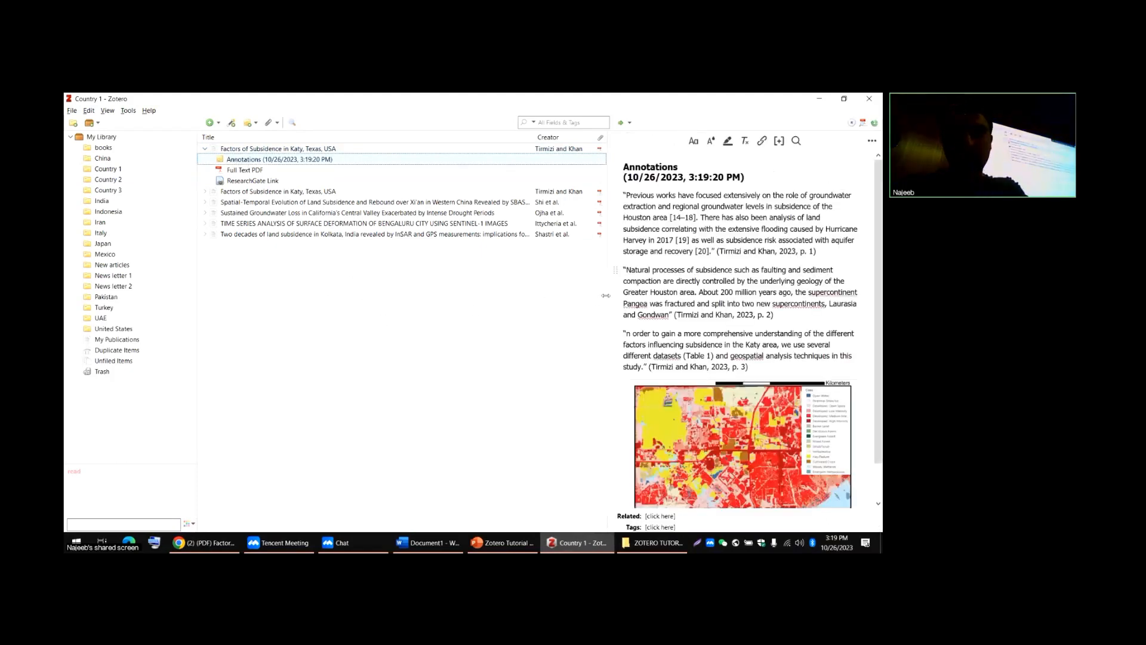
drag(606, 292, 652, 291)
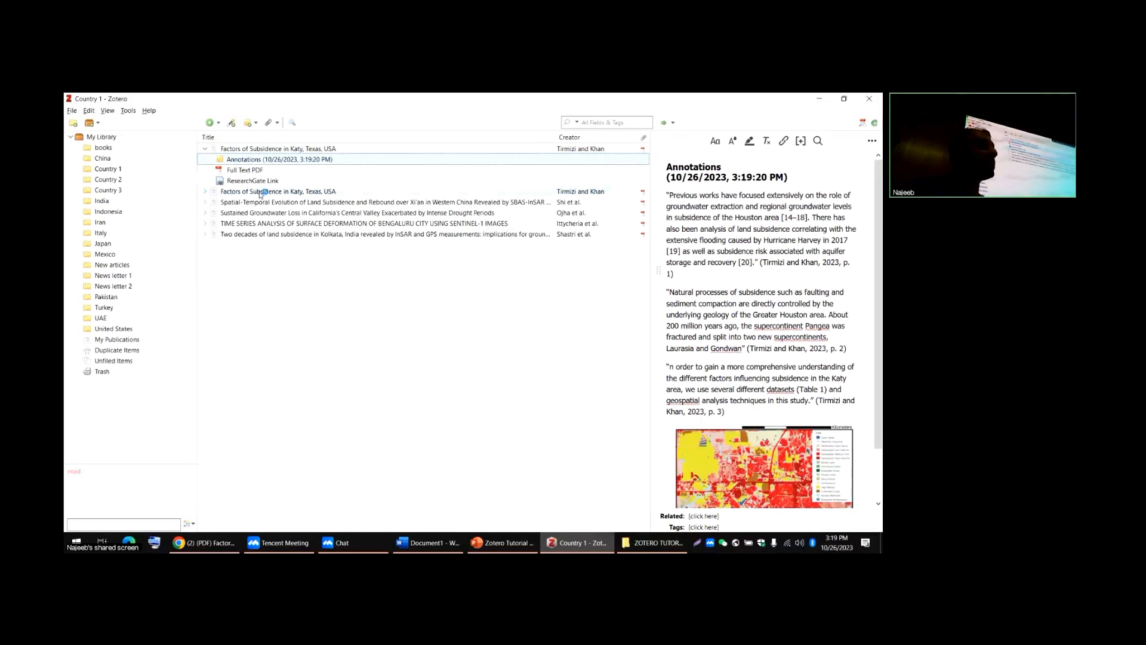
- Reopen the Katy article's annotations note and review its extracted quotes and captured land-cover map
click(208, 213)
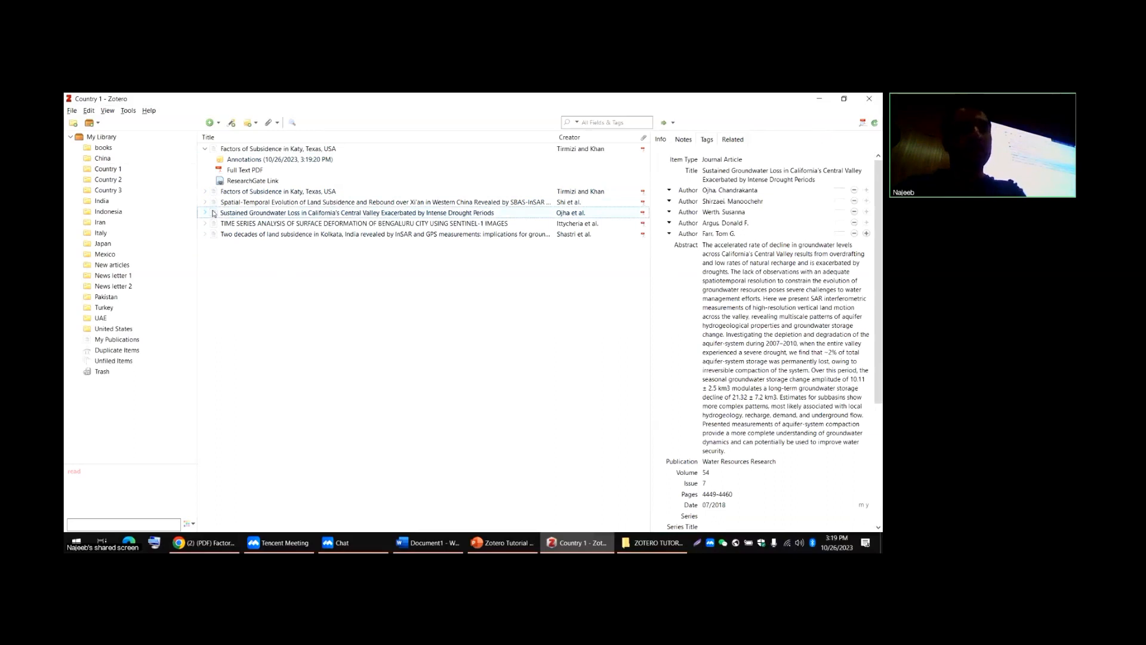
click(243, 152)
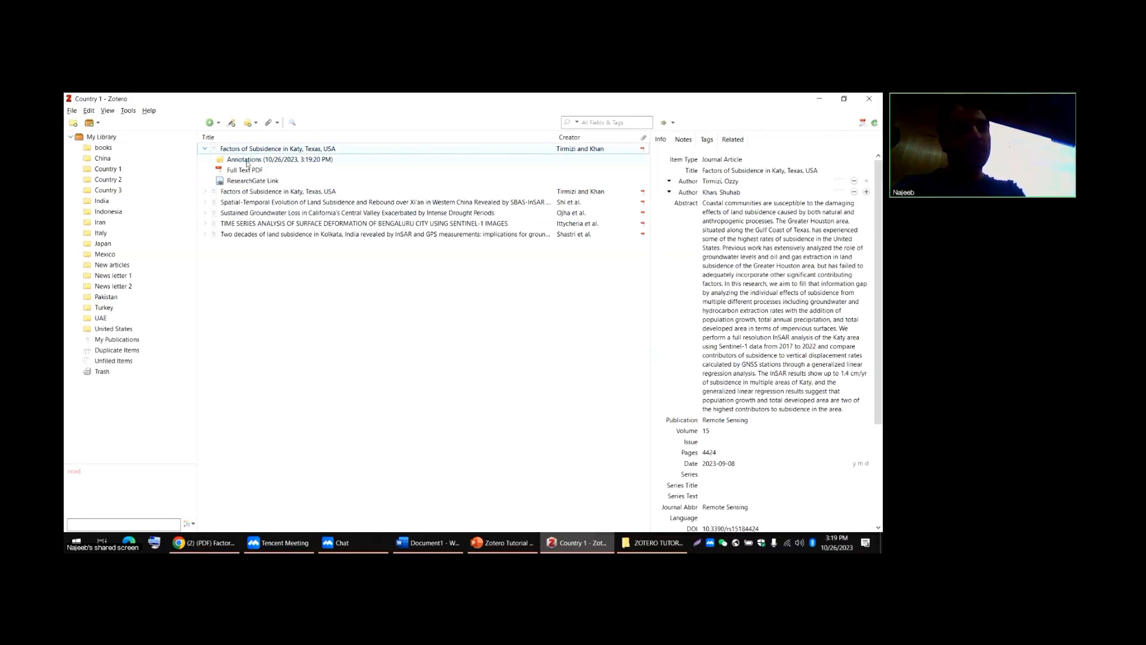
key(Down)
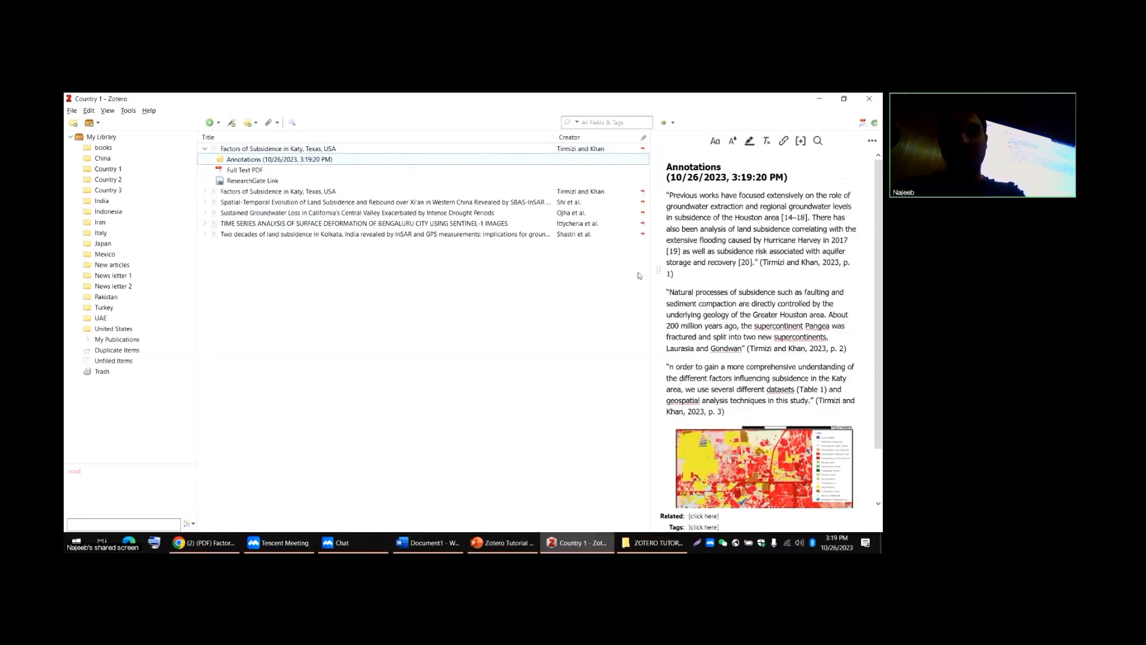
scroll(710, 239, down, 3)
scroll(708, 238, up, 3)
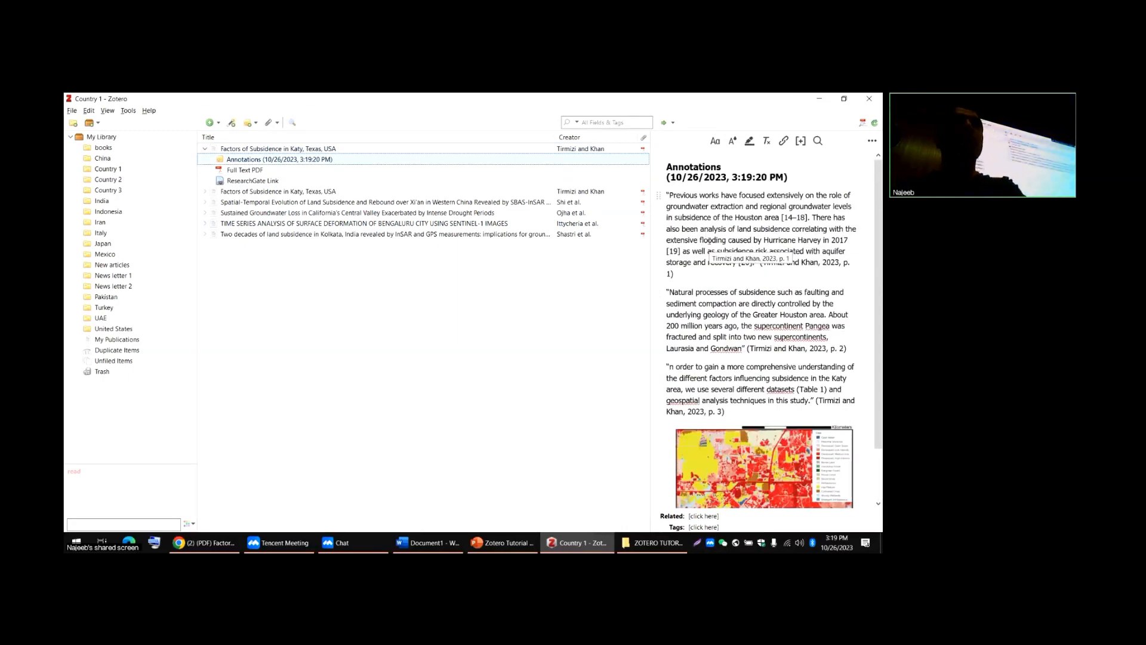
scroll(709, 240, down, 2)
click(706, 261)
click(707, 260)
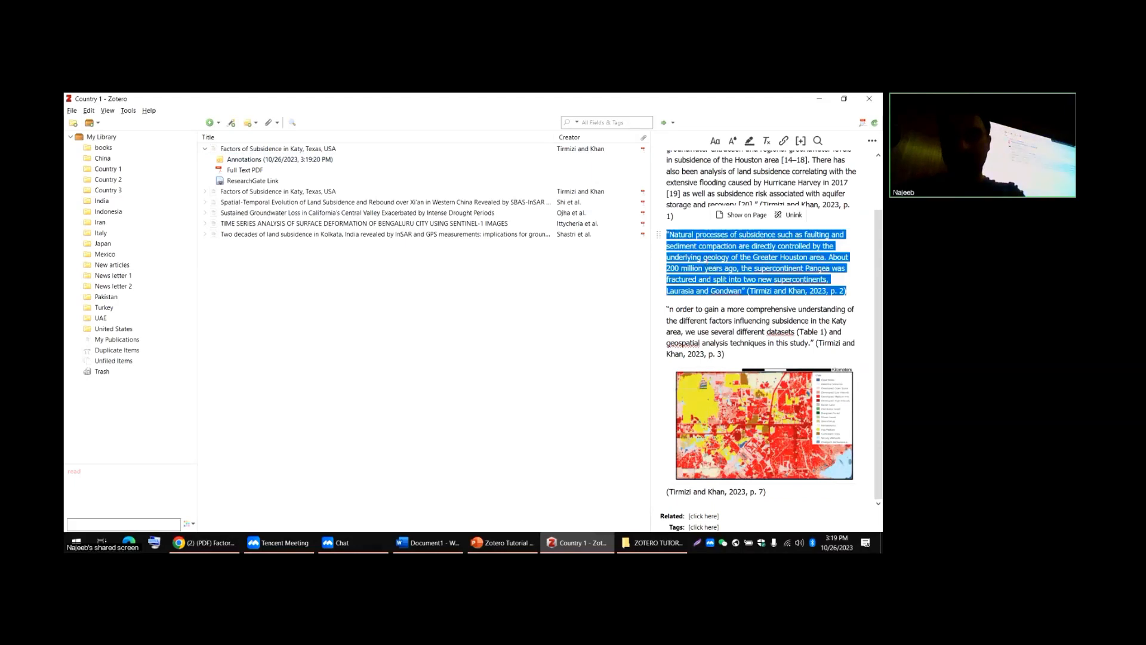
double_click(698, 320)
click(597, 325)
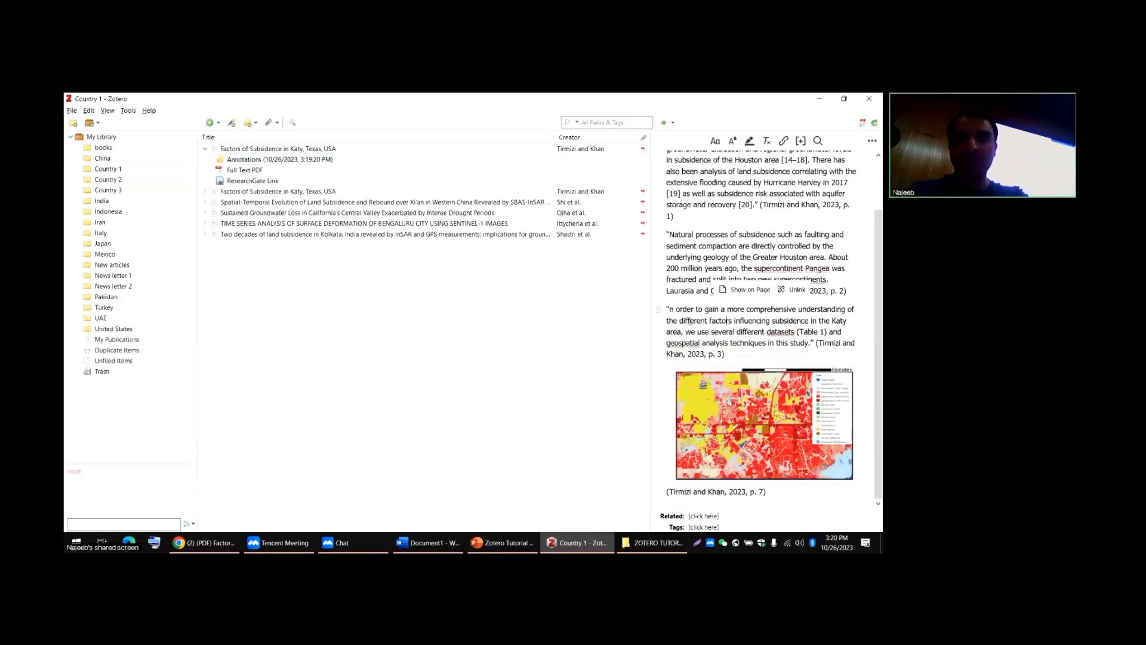
- Show the note's page 3 quote on its source page in the PDF and close the PDF
drag(667, 309, 814, 344)
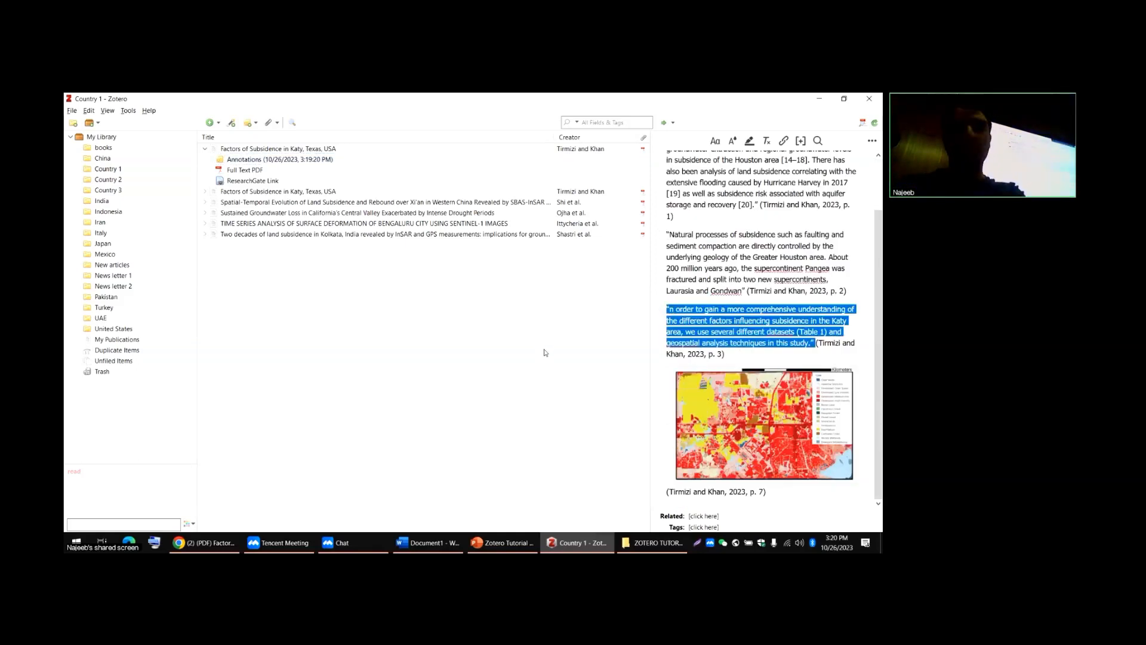
double_click(707, 320)
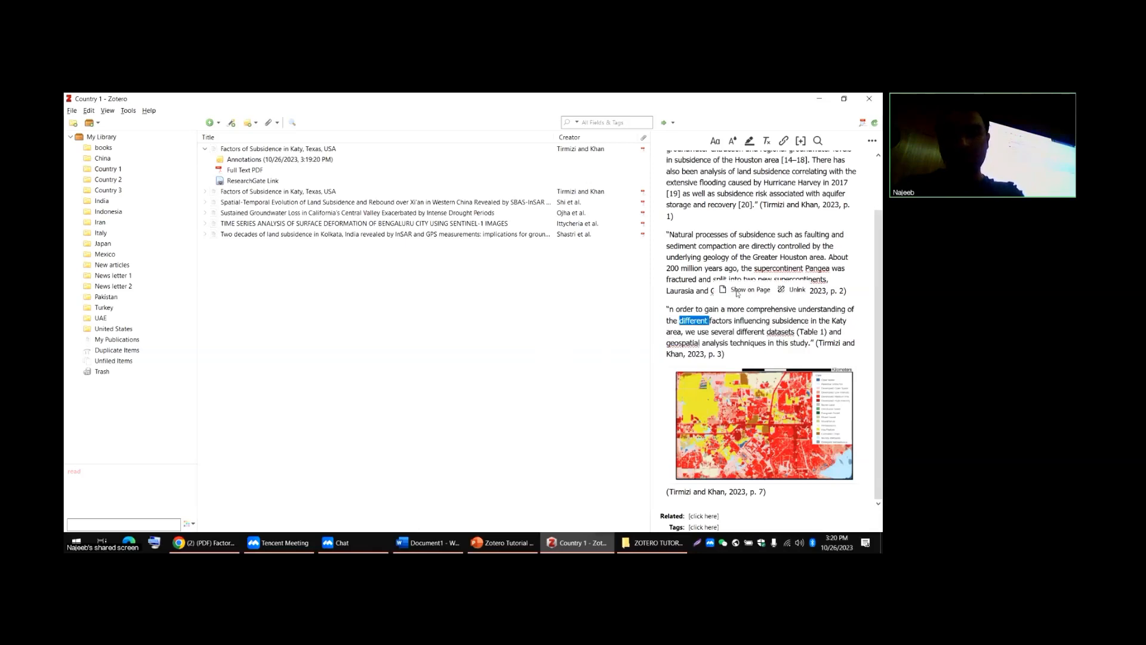
click(738, 290)
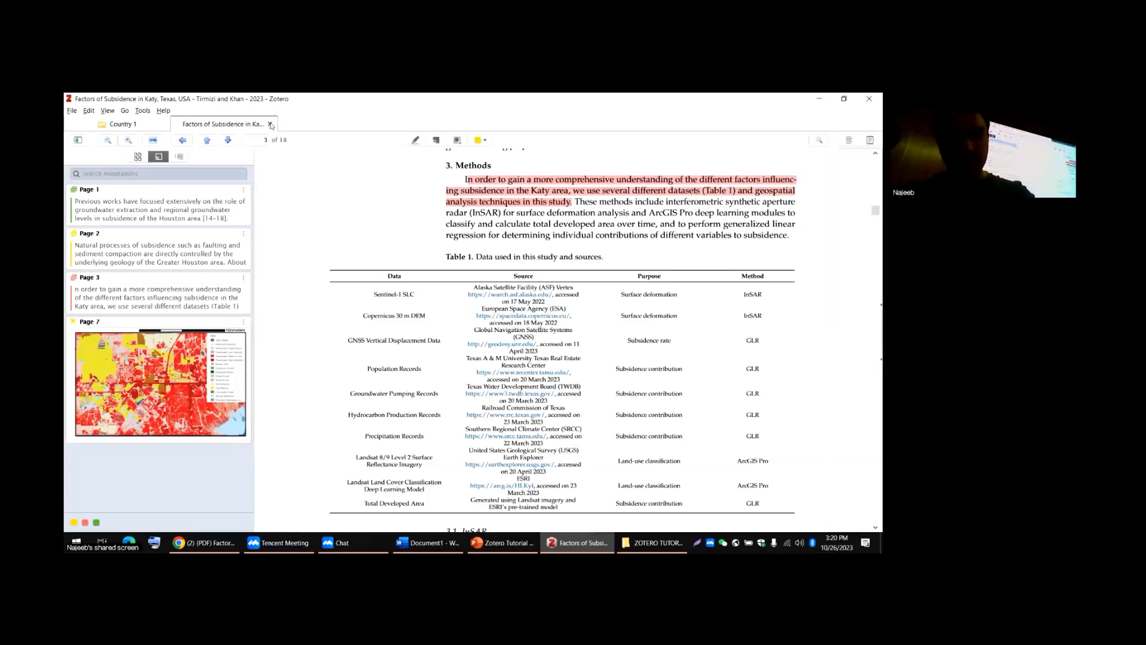
key(ctrl+w)
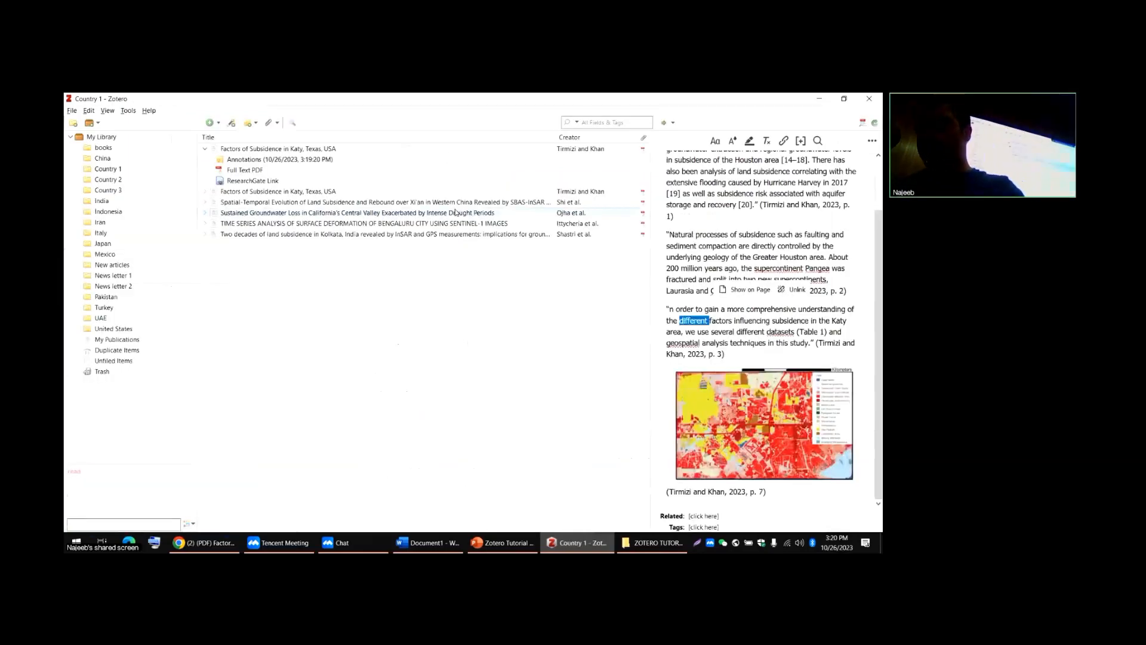
- Collapse the Katy entry and add the tag Environment to the California's Central Valley groundwater article in Country 1
click(206, 150)
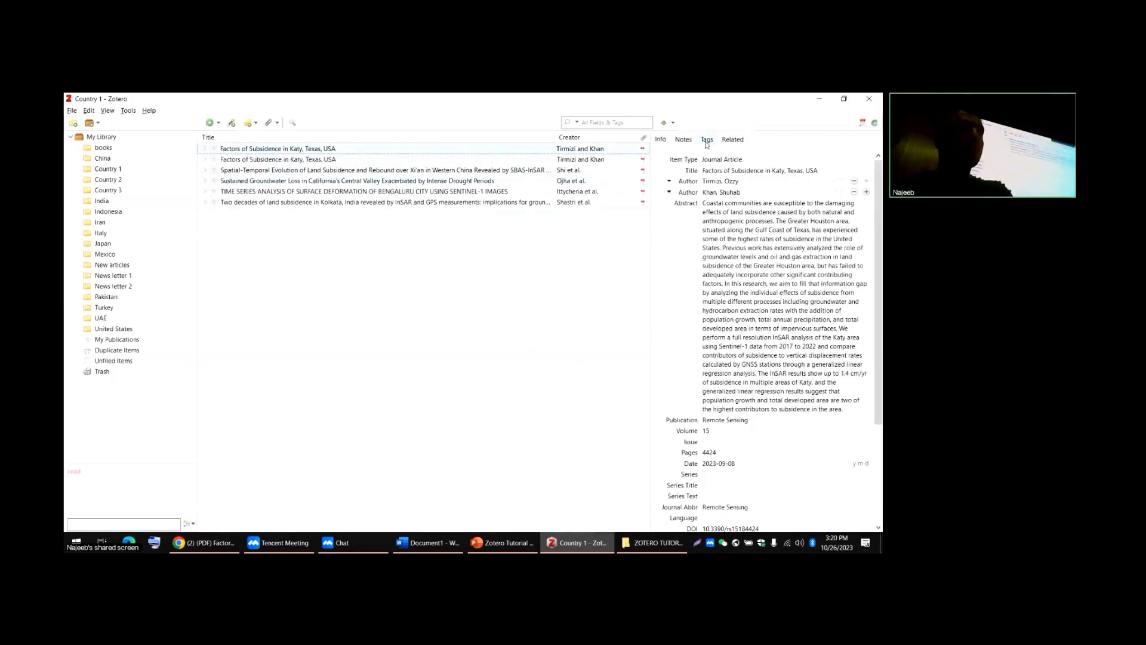
click(706, 141)
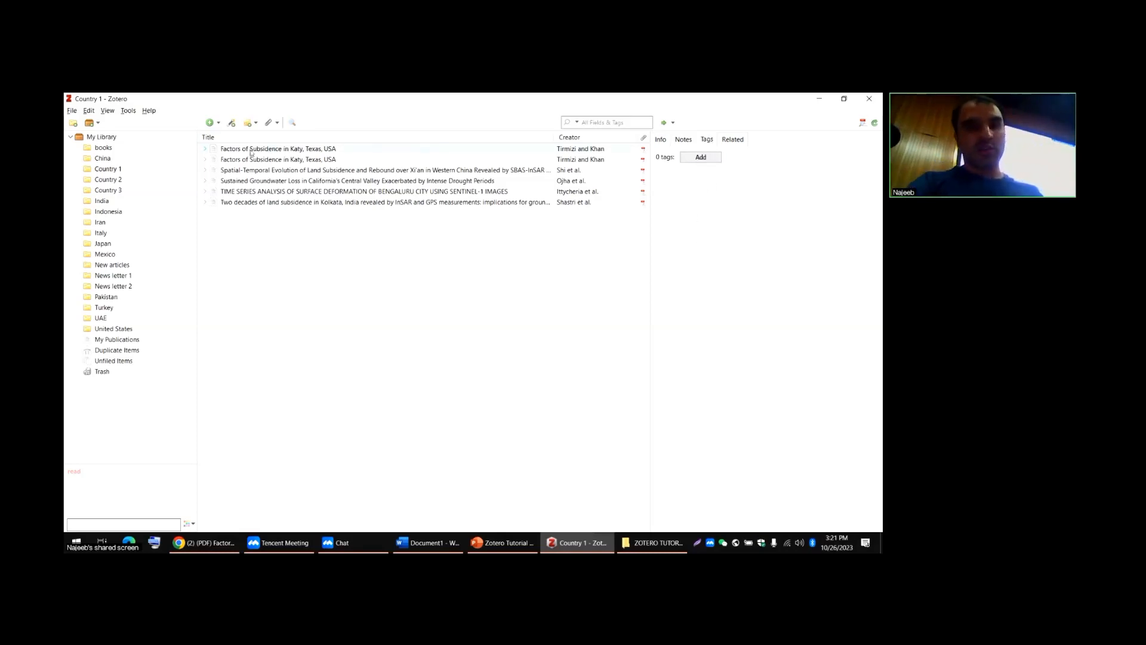
click(242, 183)
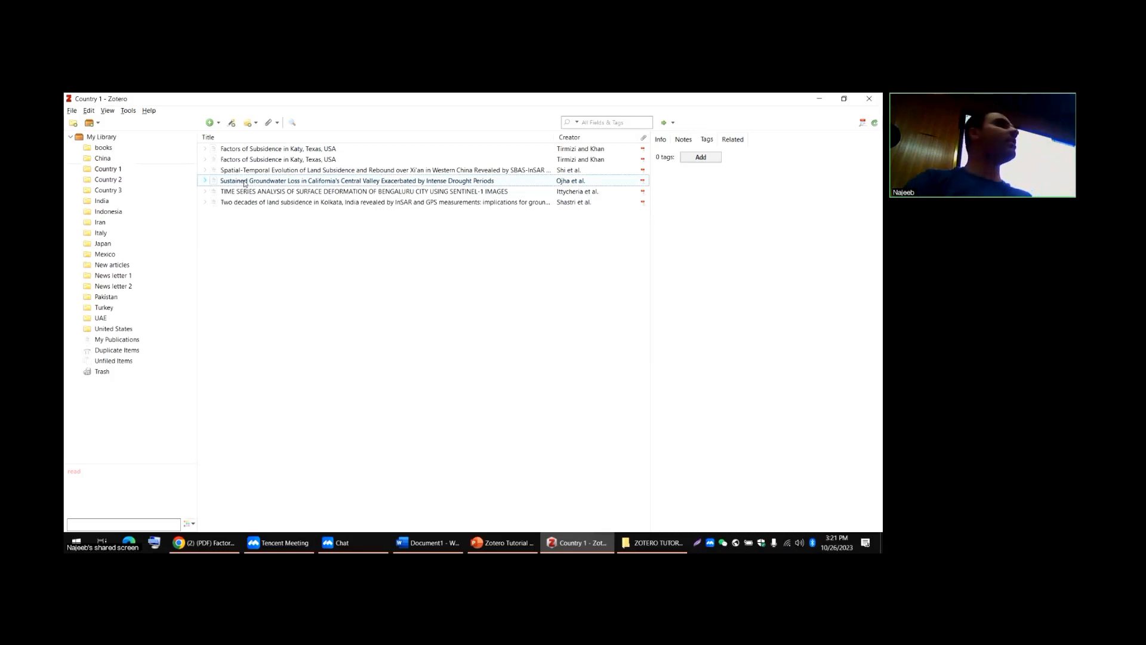
click(687, 158)
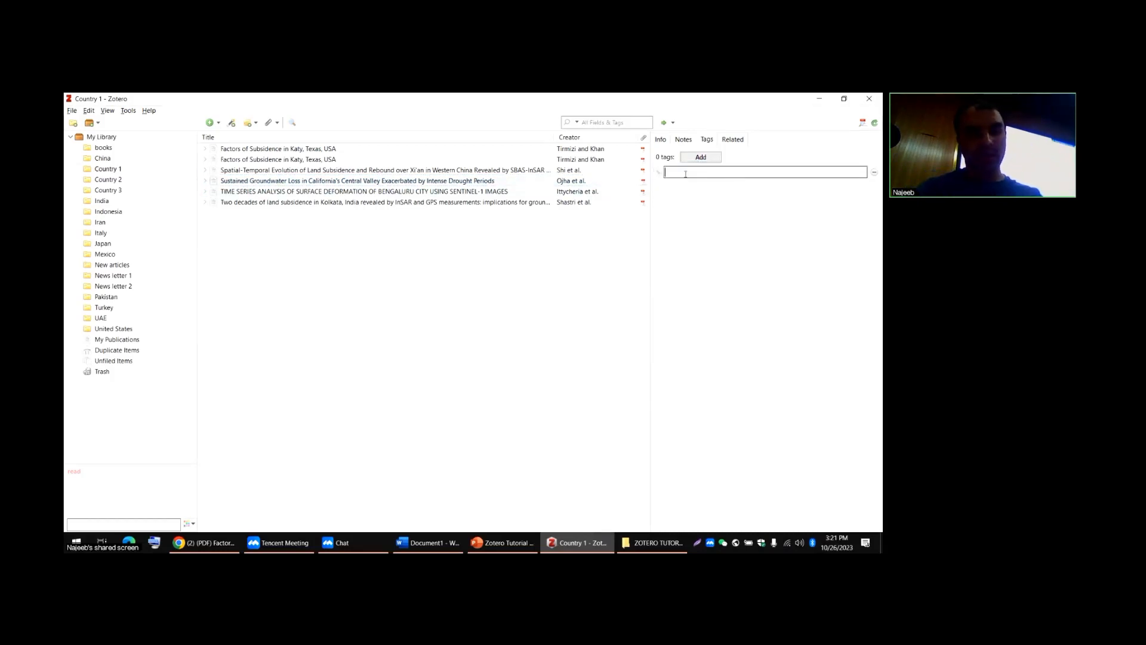
text(Environment)
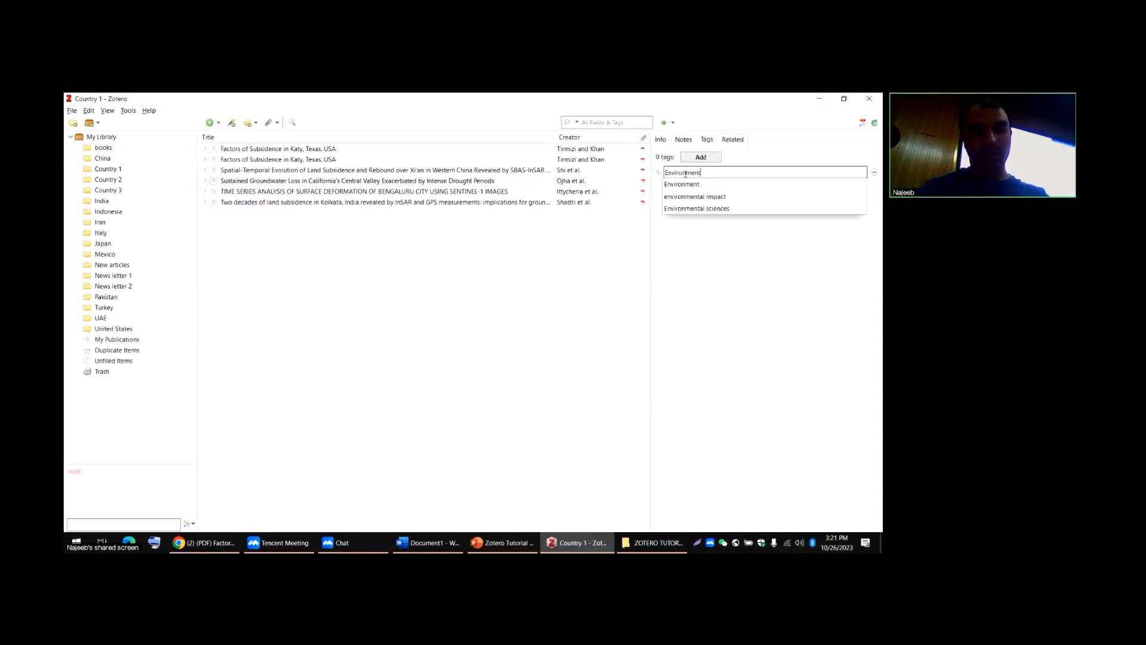
click(713, 184)
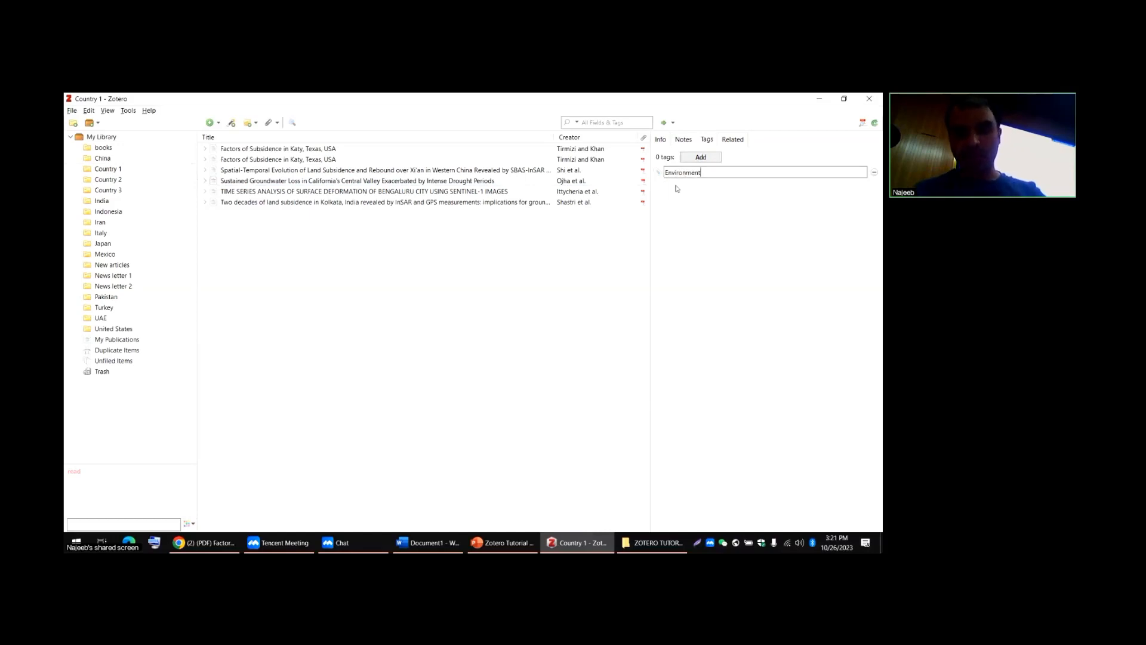
key(Return)
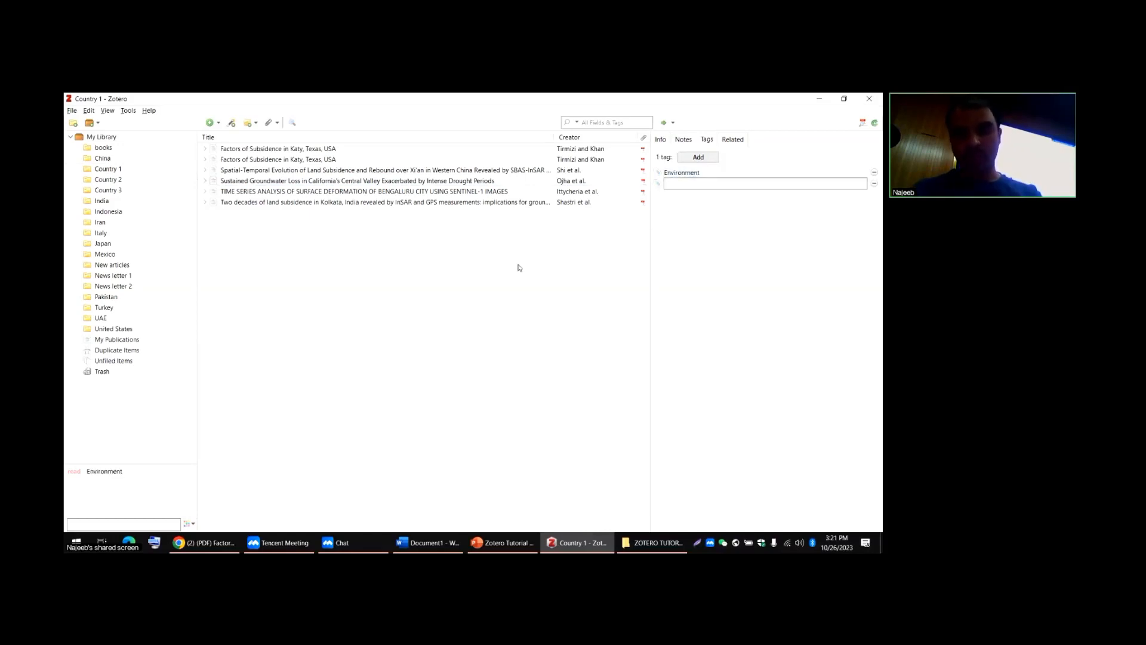
click(258, 176)
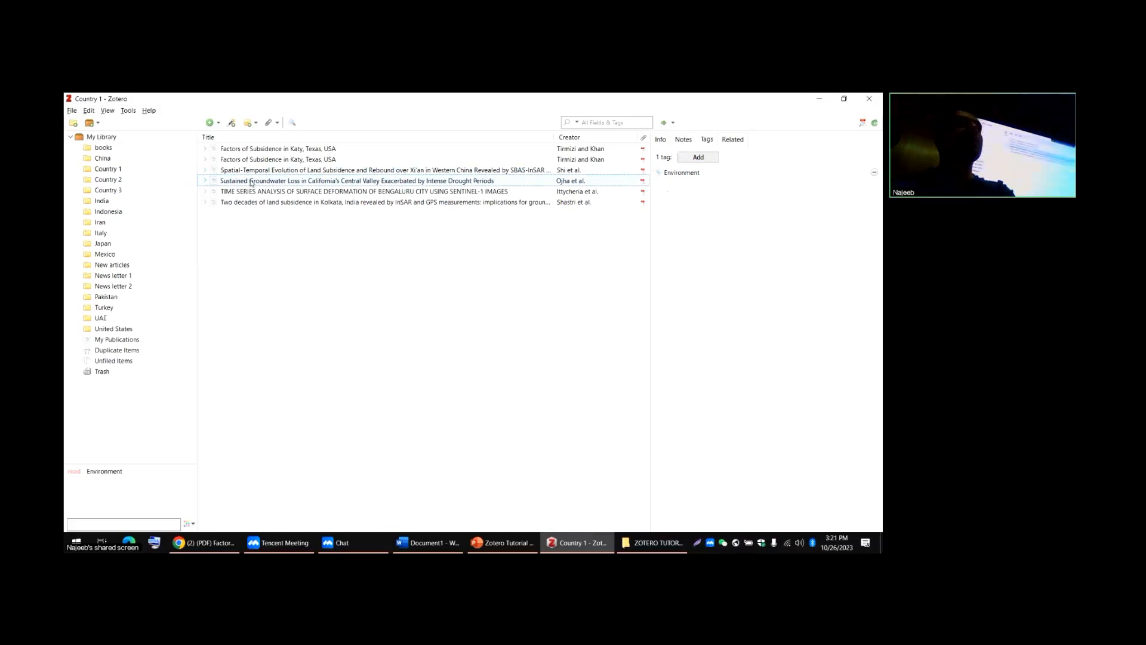
click(678, 174)
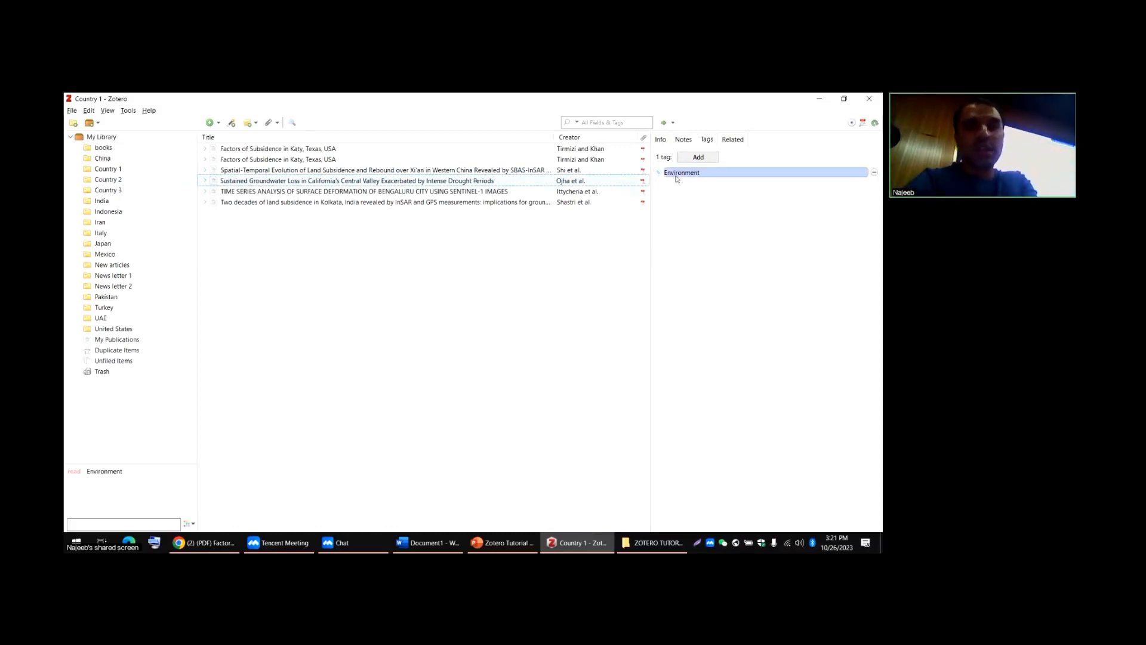
- Return to the Country 1 collection and copy the Environment tag text from the California's Central Valley article
click(108, 190)
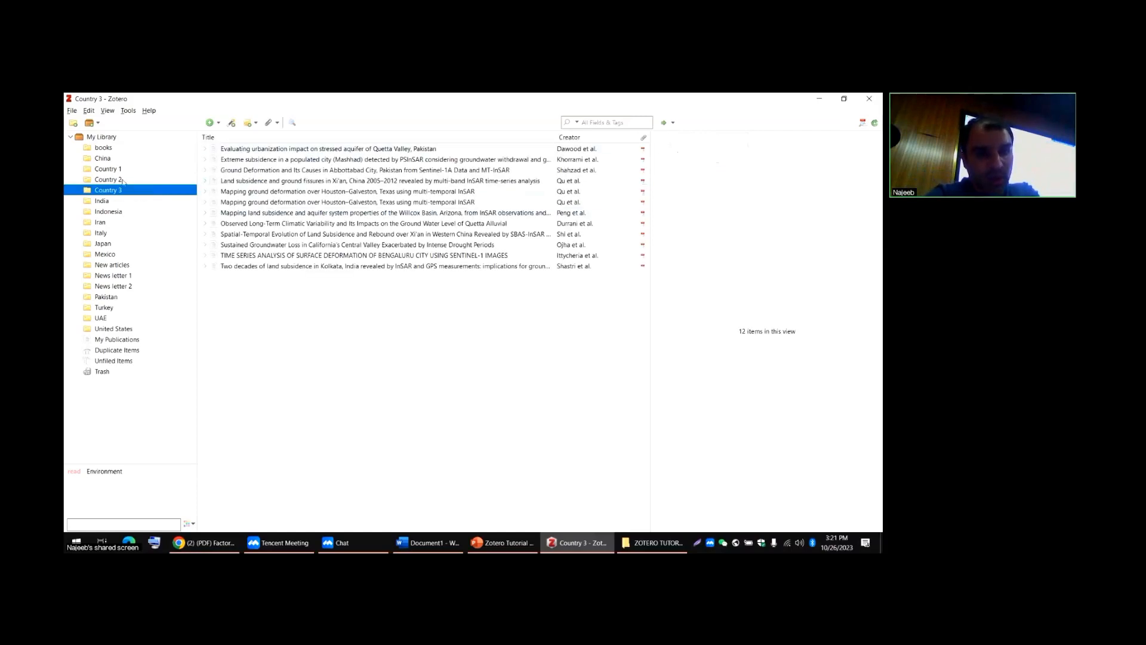
click(113, 171)
click(118, 180)
click(114, 169)
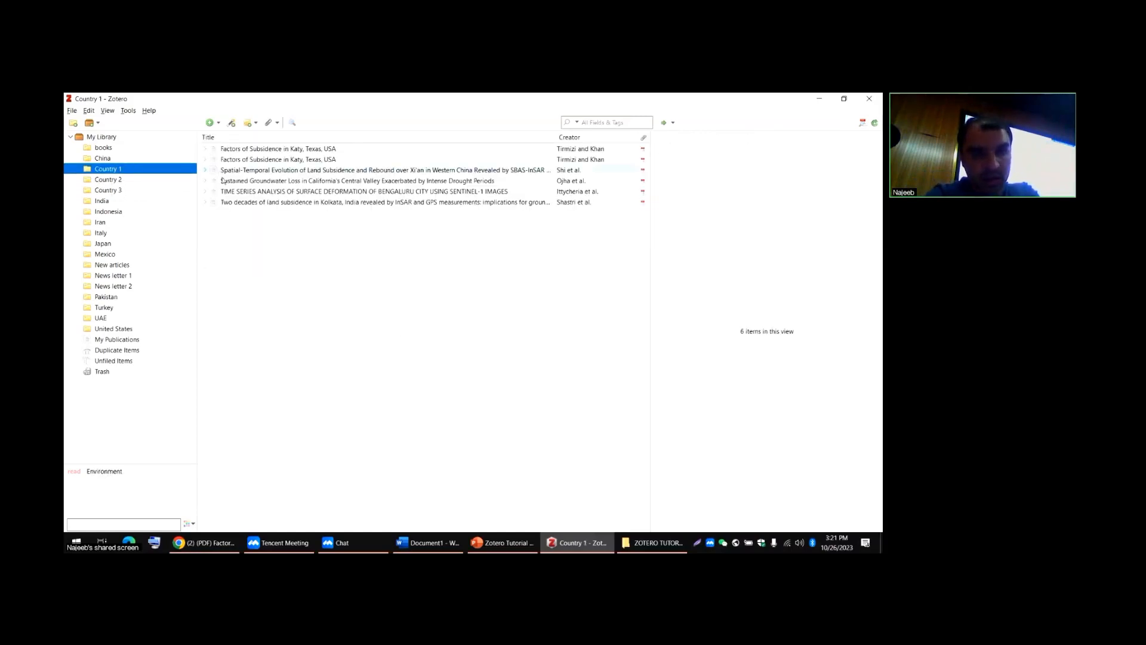
click(237, 203)
click(241, 192)
click(243, 181)
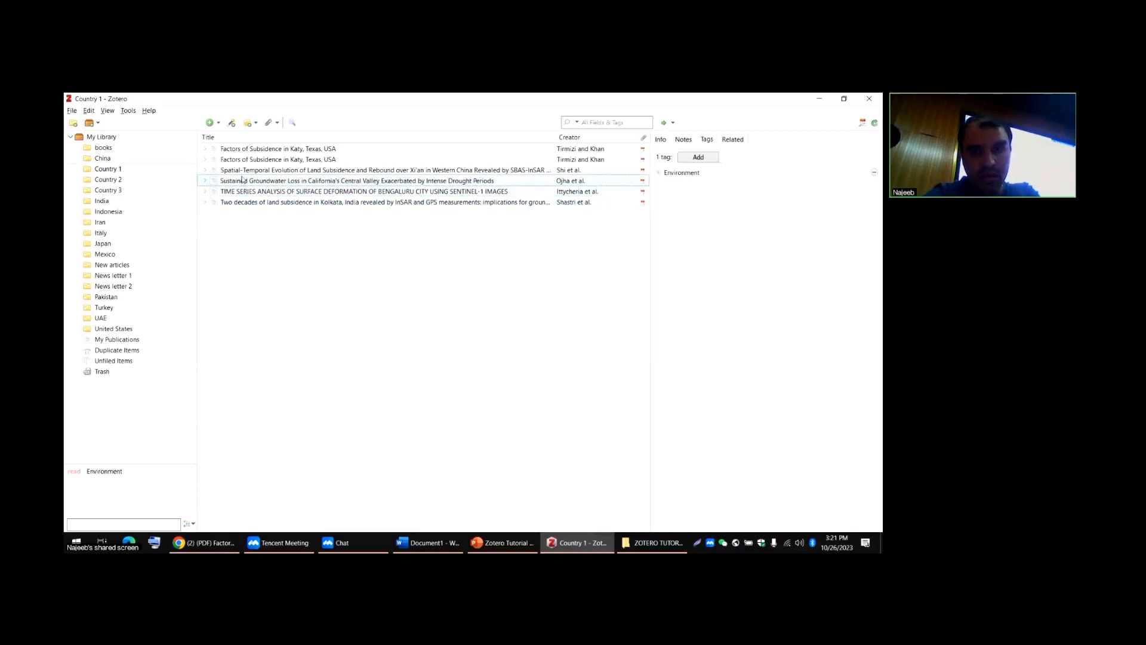
click(680, 172)
key(ctrl+c)
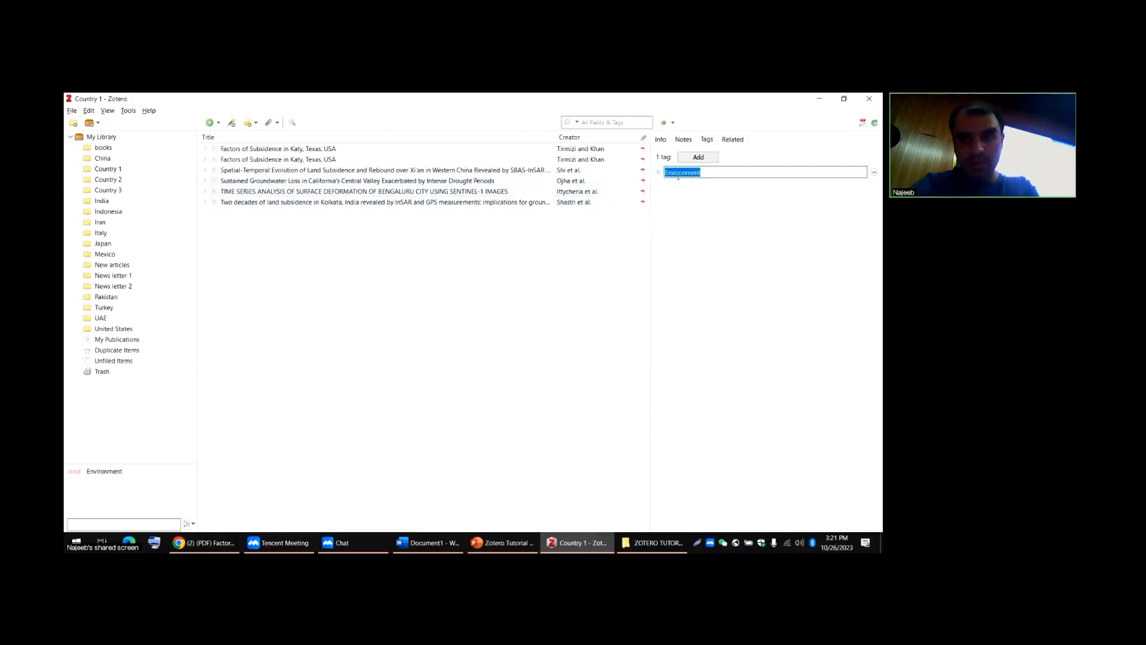
right_click(680, 175)
click(697, 206)
- Paste the copied Environment tag onto the first Houston-Galveston ground deformation entry in the Country 3 collection
click(117, 190)
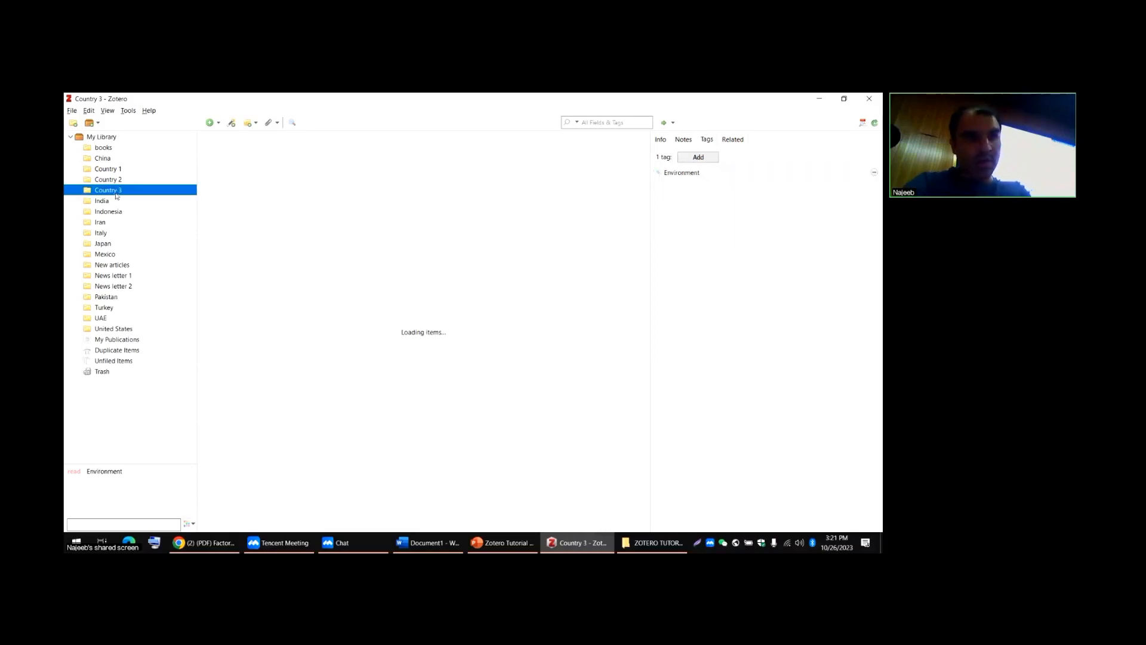
right_click(345, 192)
key(Escape)
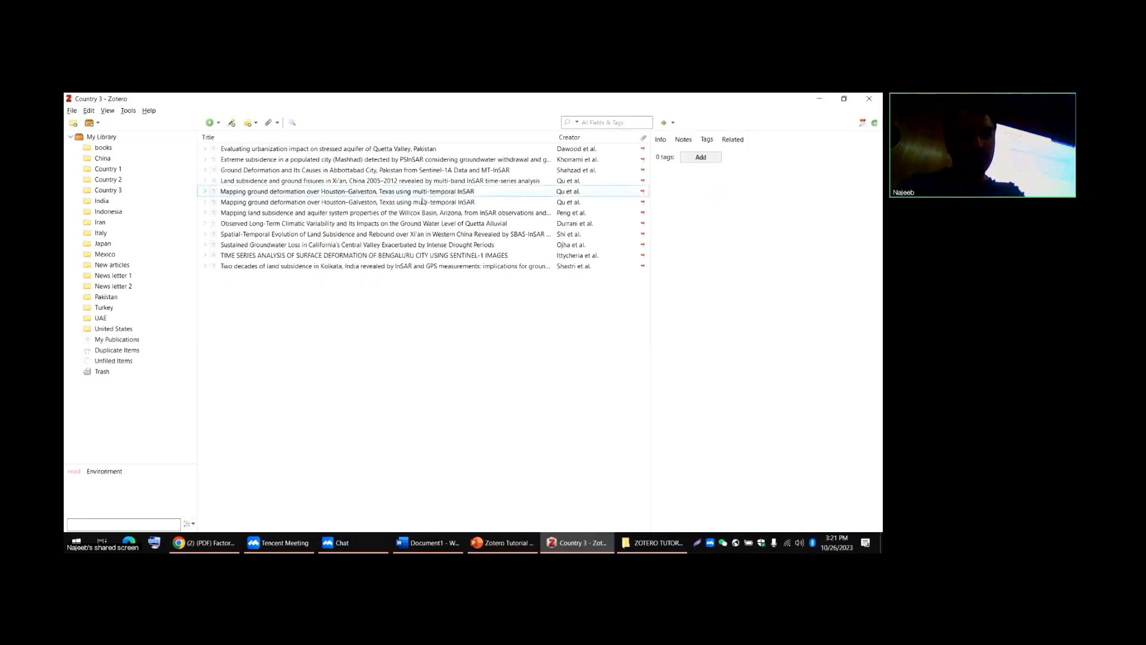
click(696, 157)
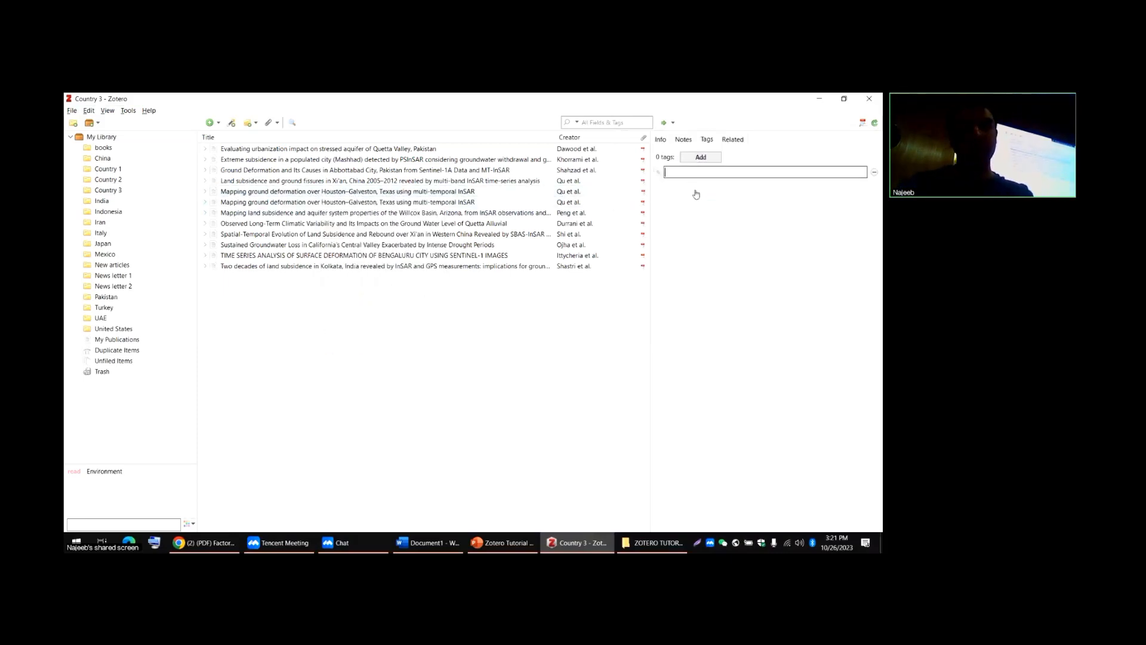
key(ctrl+v)
key(Return)
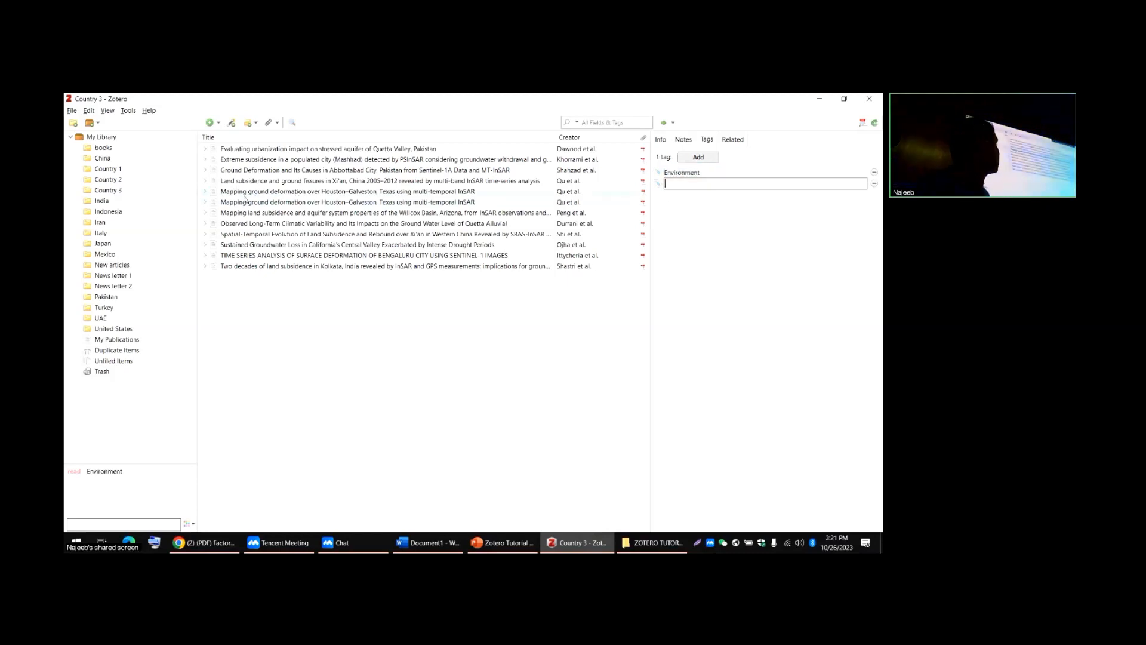
- Add the tag Environment to the article on two decades of land subsidence in Kolkata, India
click(237, 267)
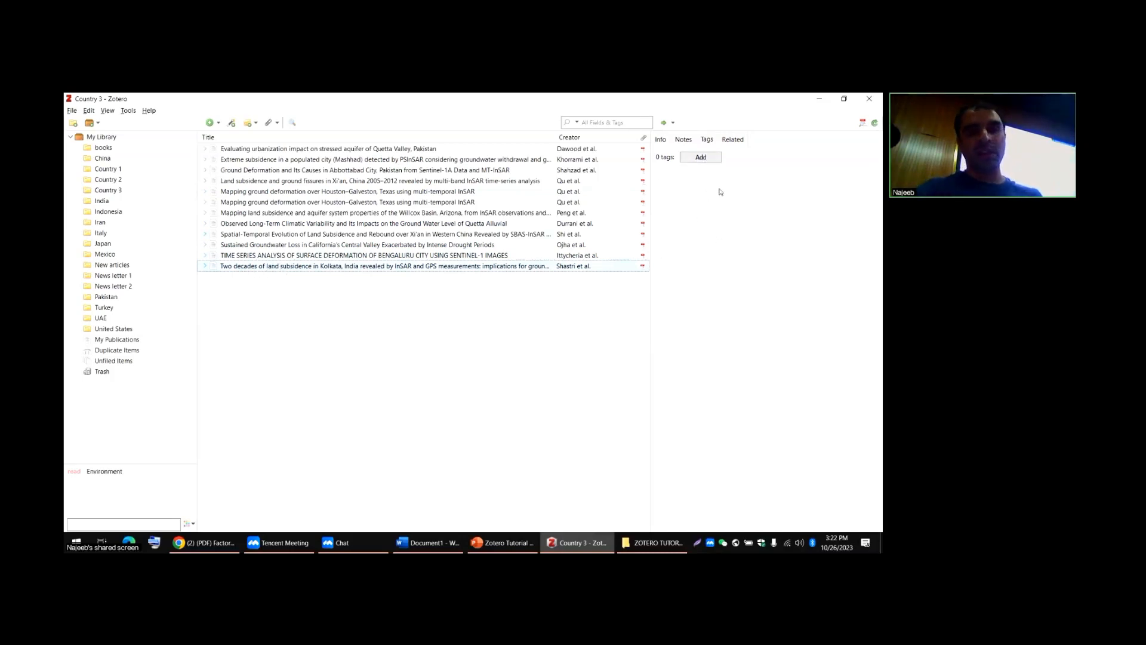
click(707, 140)
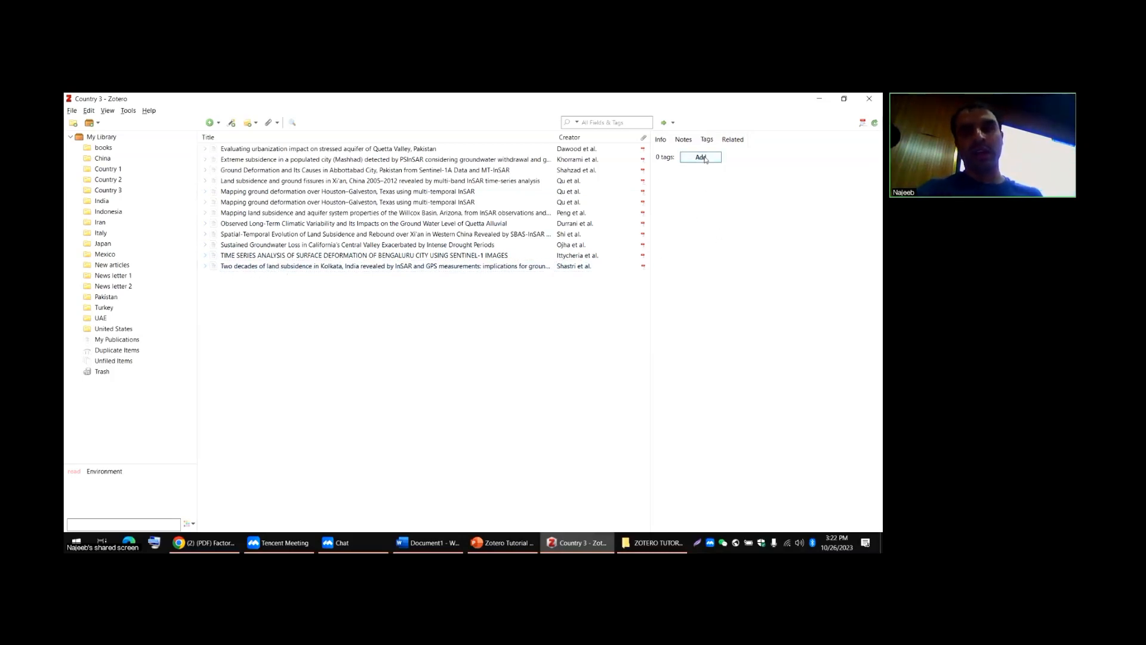
click(701, 157)
text(Environment)
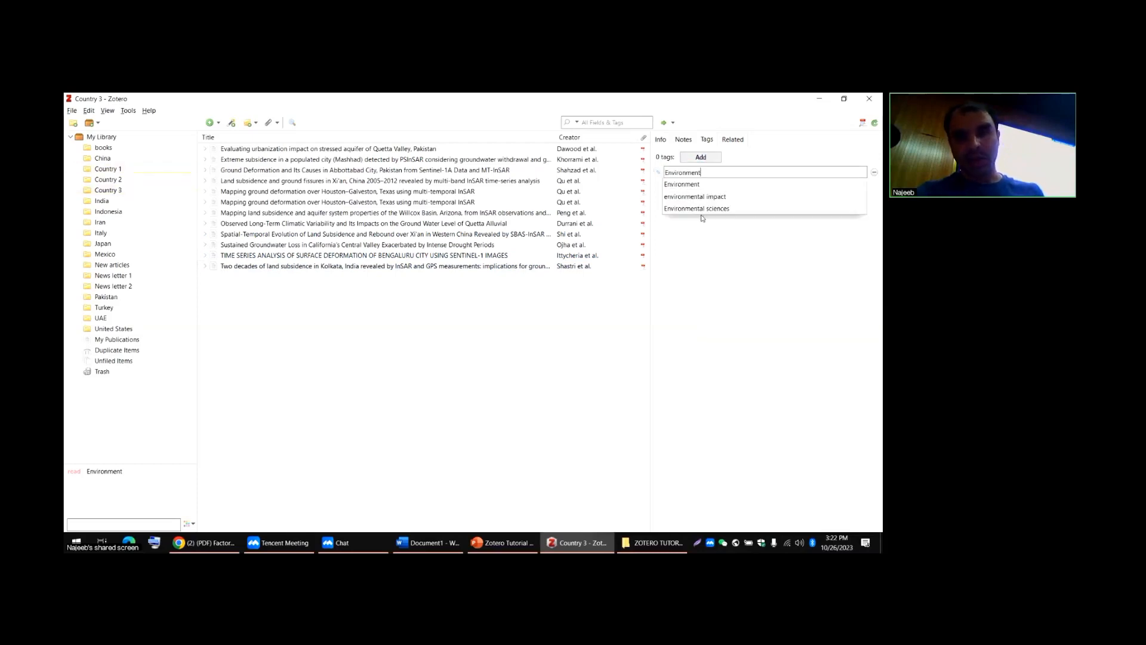
key(Return)
click(702, 218)
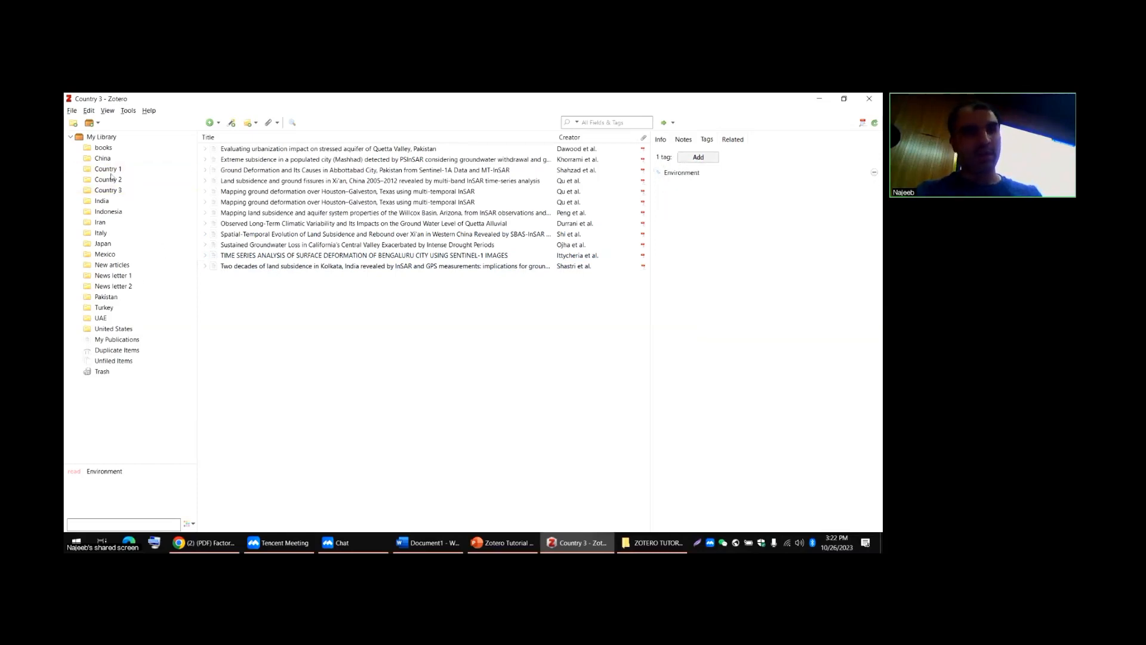
- Search the whole library for Environment, and repeat the same search within the Country 1 collection
click(100, 139)
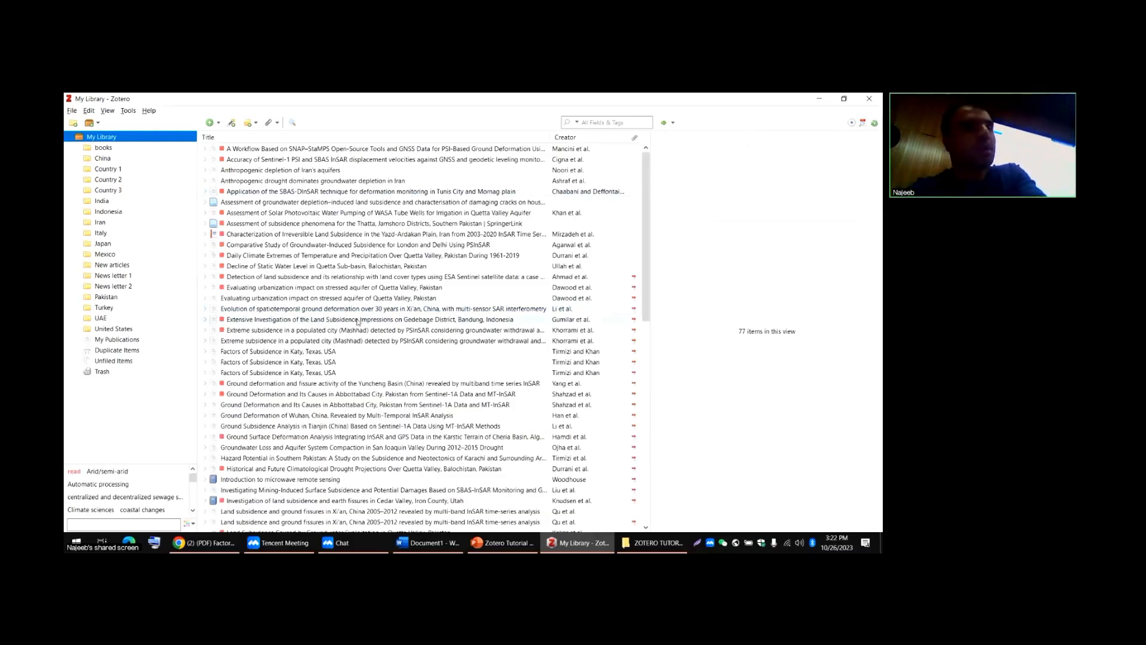
scroll(358, 322, down, 2)
scroll(359, 322, down, 10)
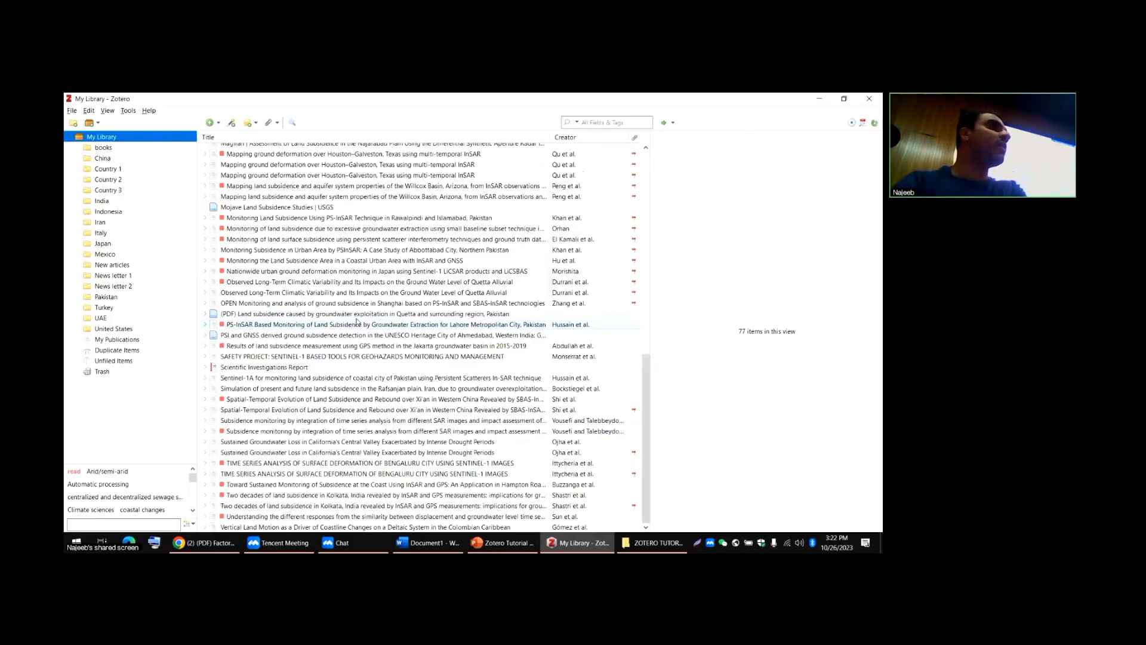
scroll(357, 322, up, 10)
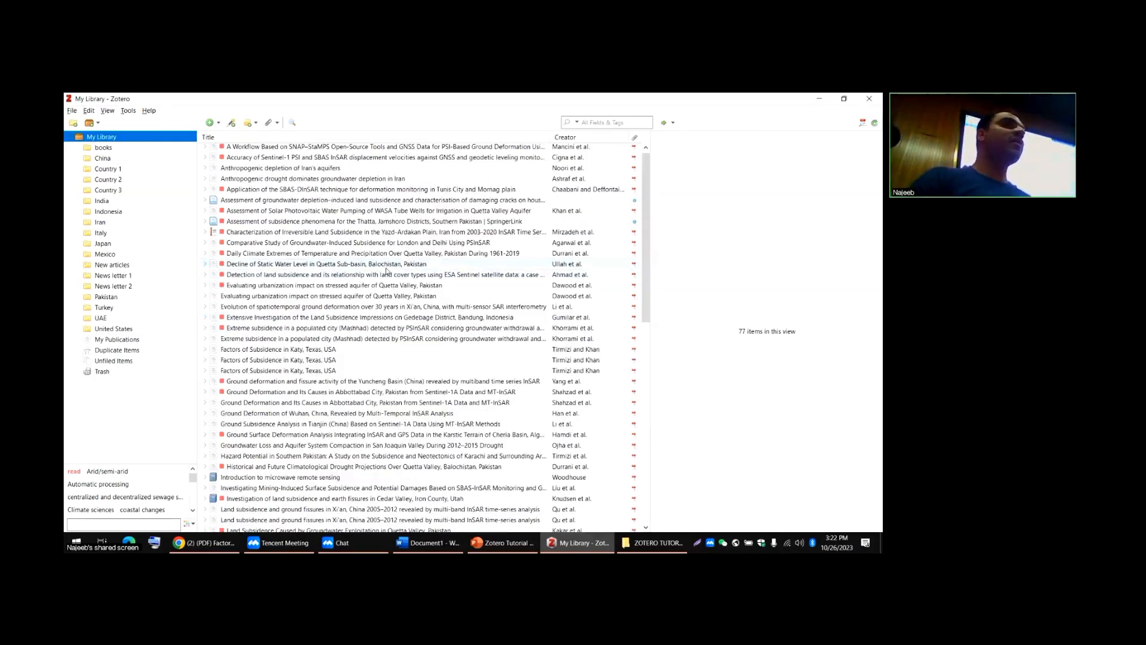
click(586, 122)
key(ctrl+v)
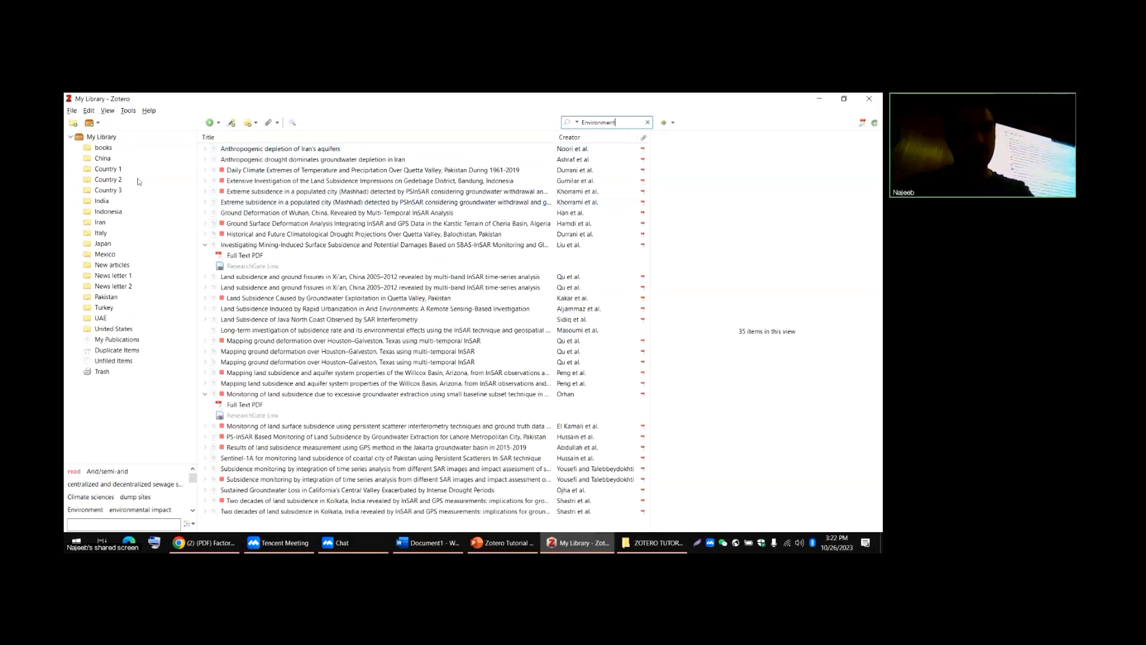
click(112, 171)
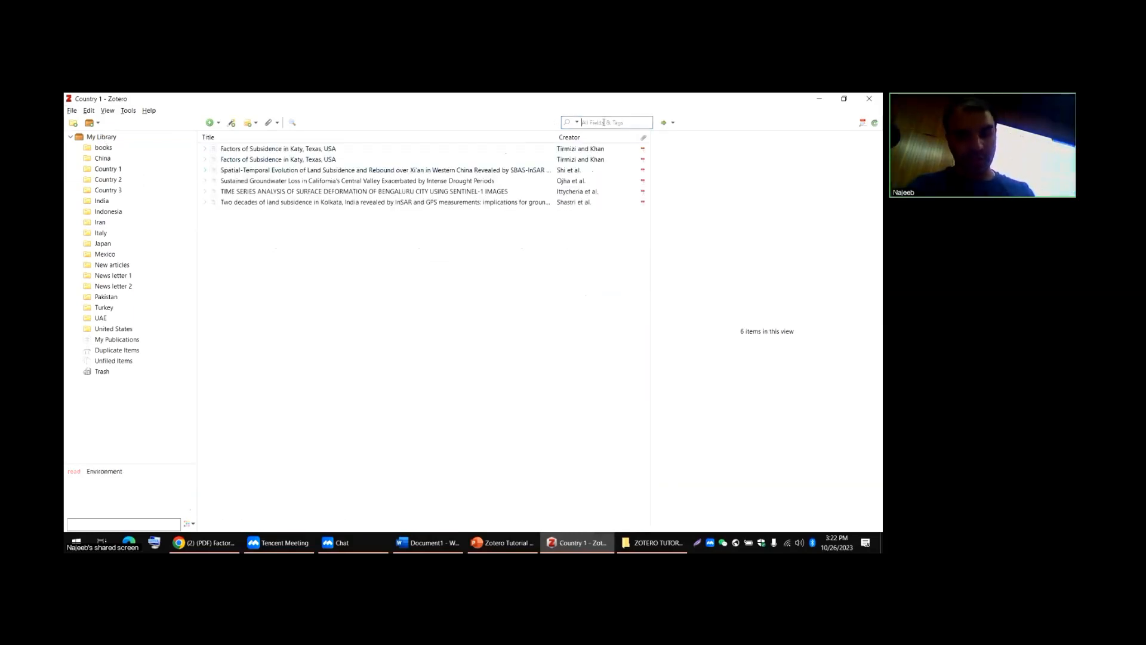
click(113, 173)
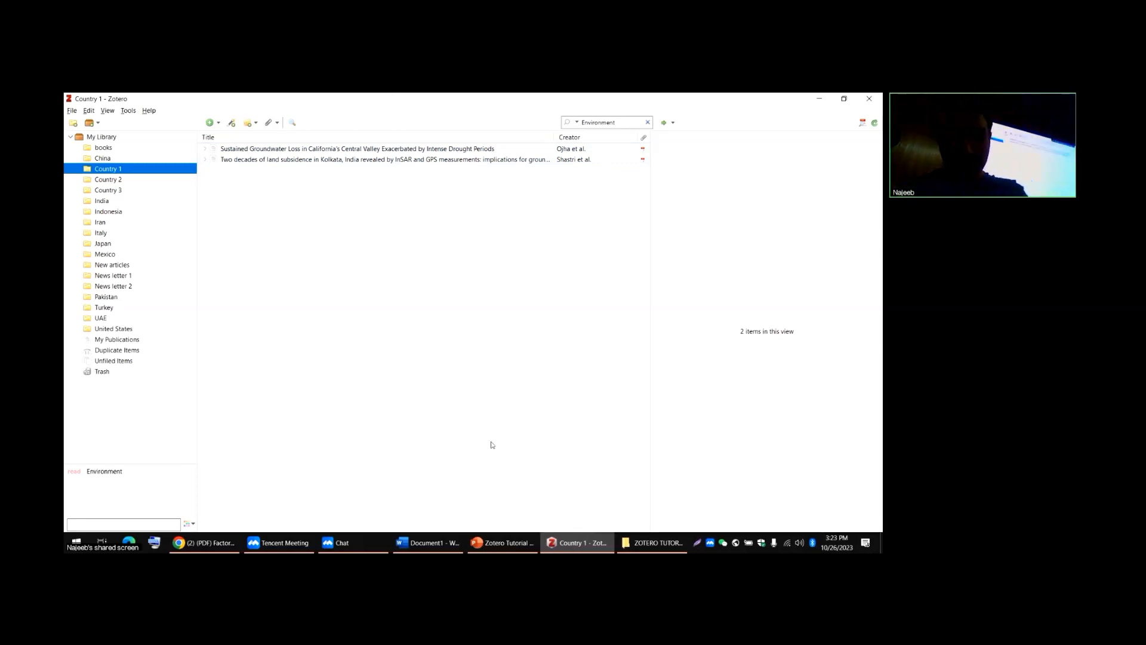
- Switch to the blank Word document and write "I have completed my literature review and now I am writing an article."
click(452, 540)
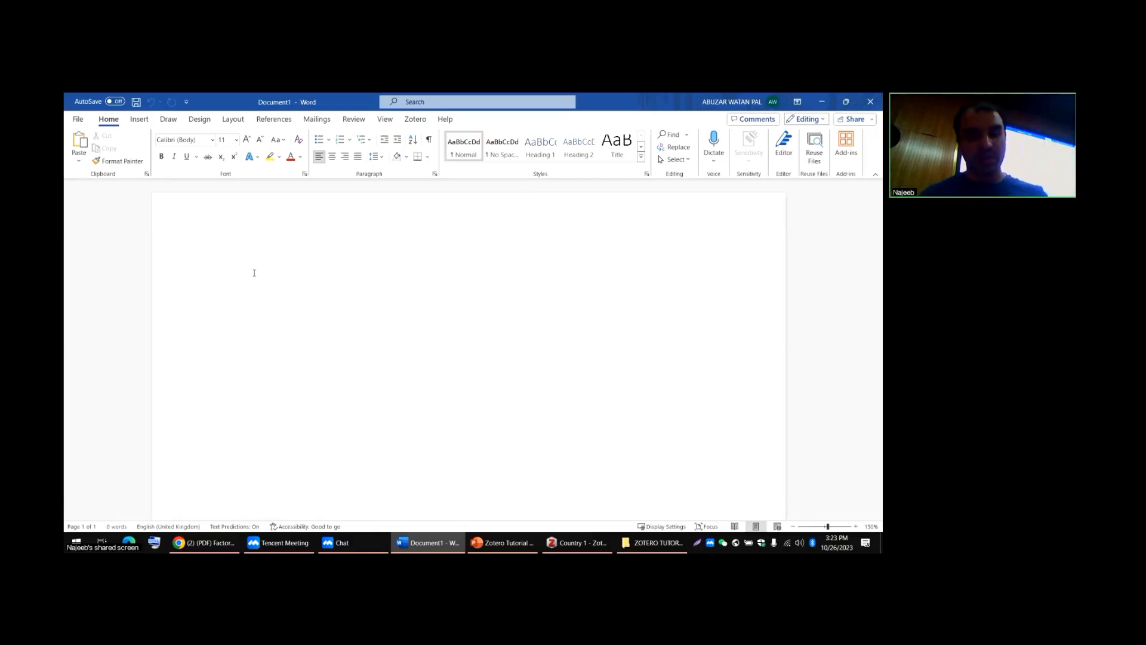
text(I ha)
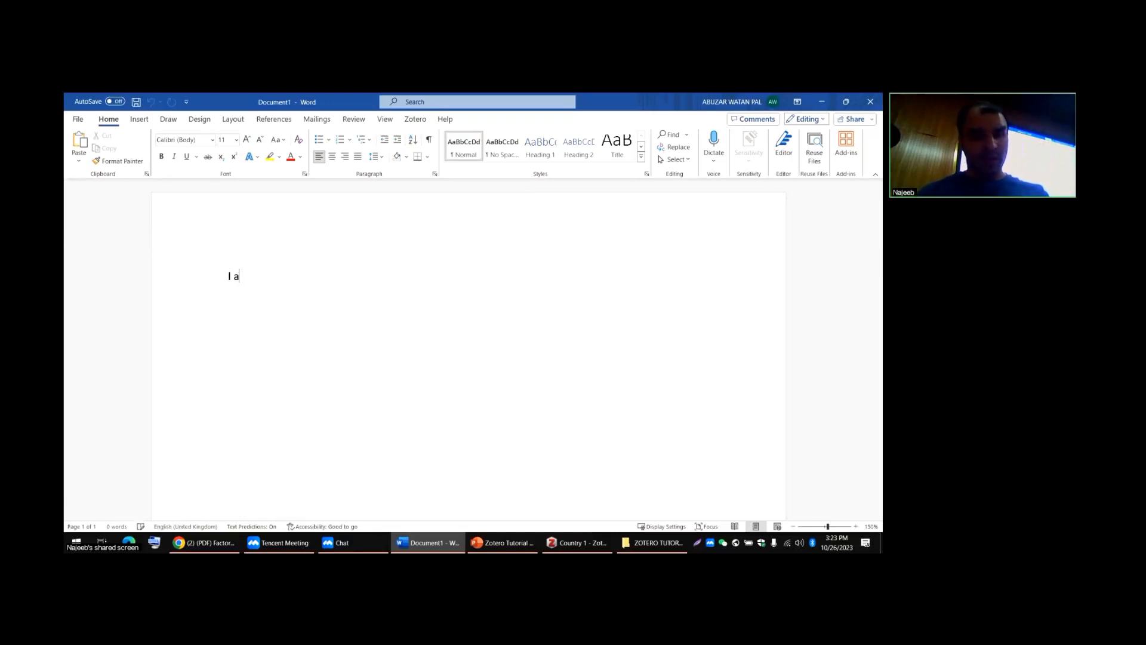
text(ve )
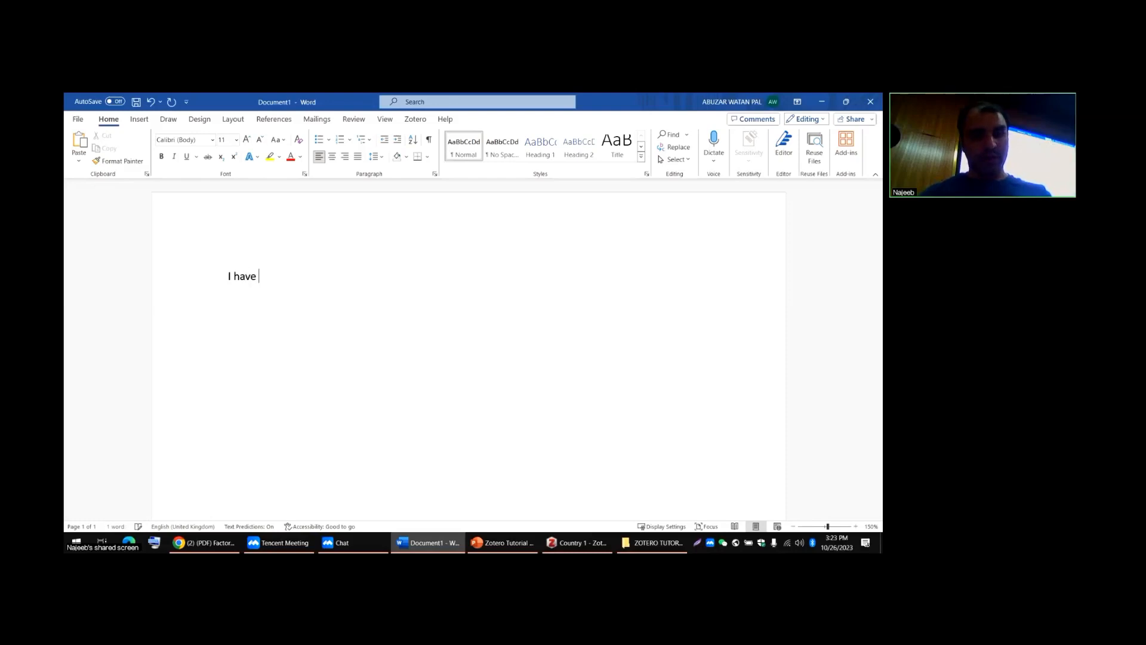
text(completed )
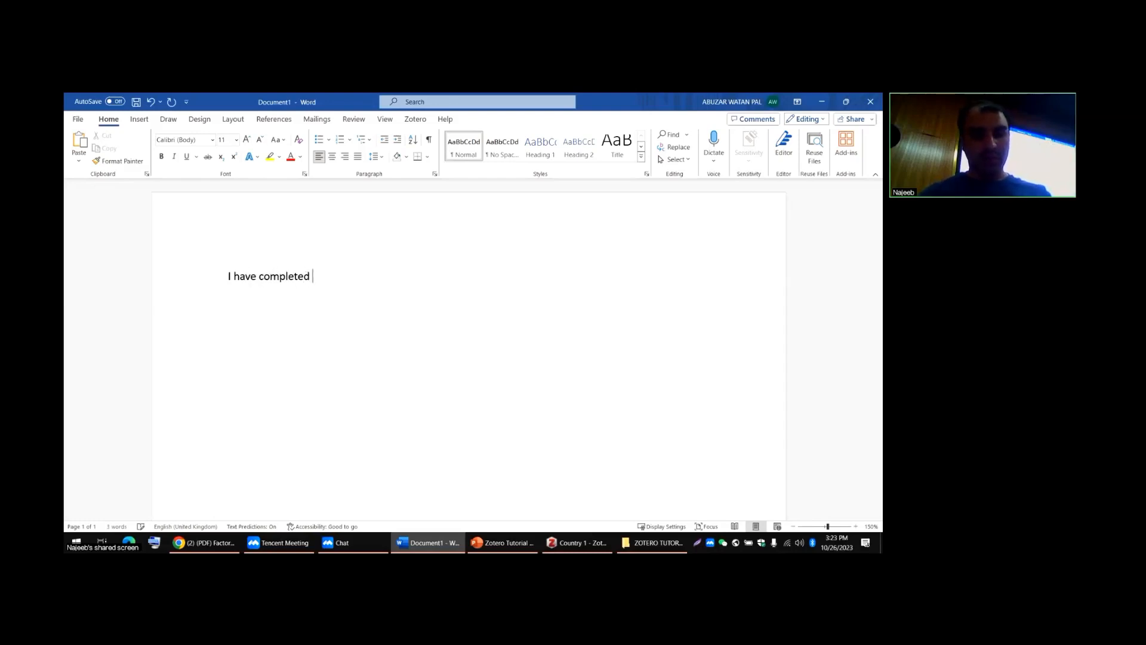
text(my lite)
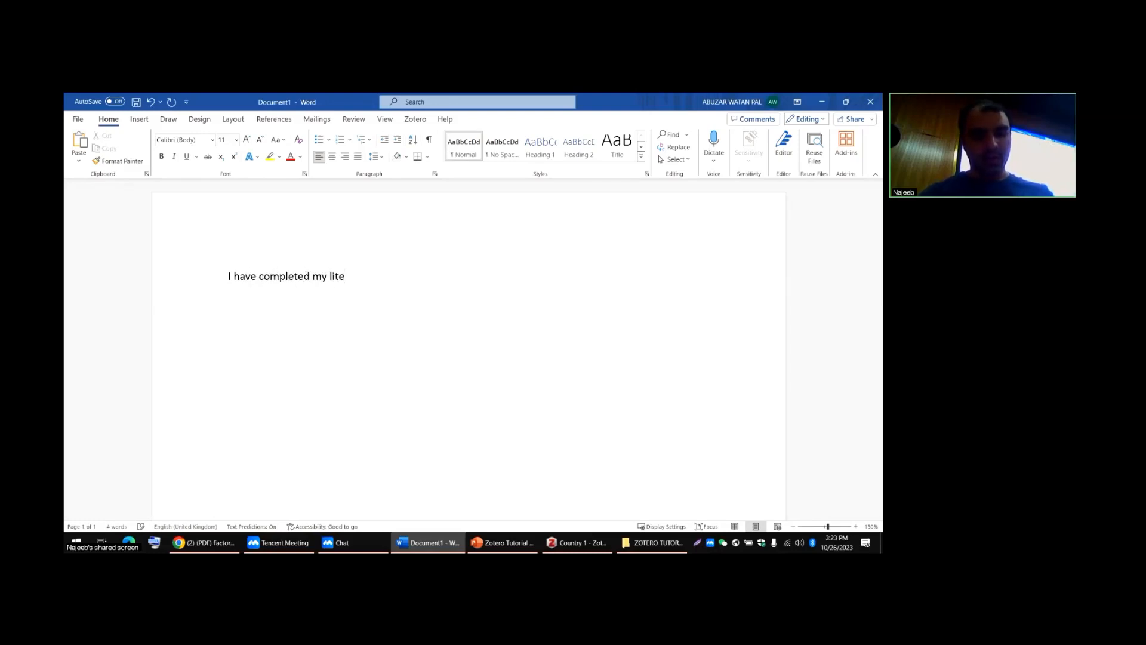
text(rature revi)
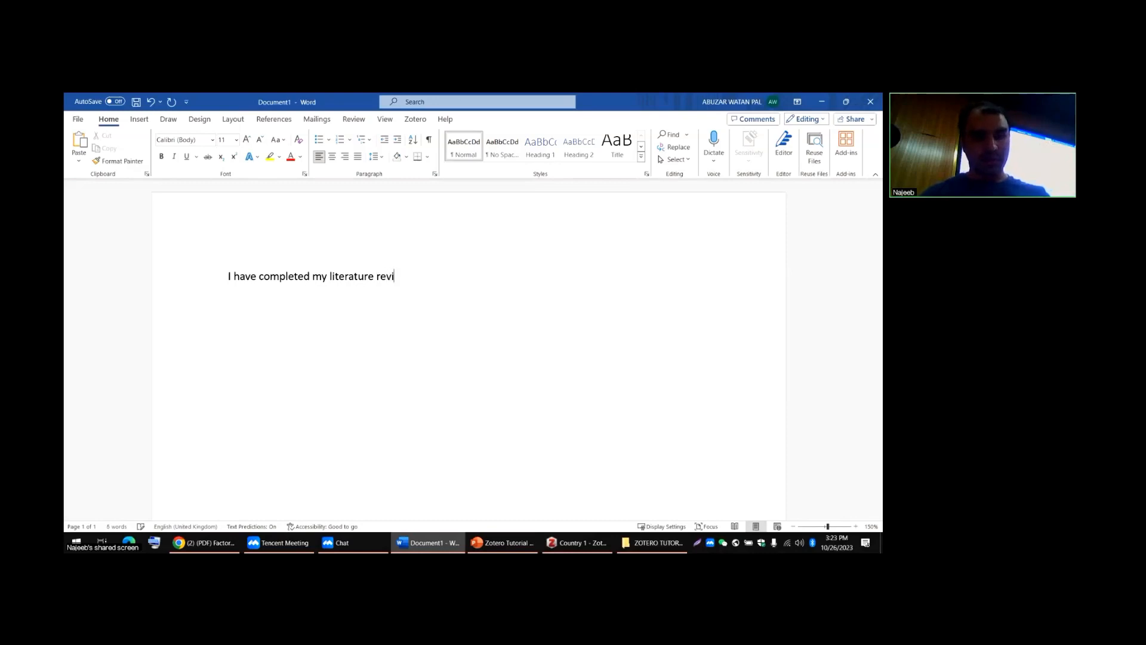
text(ew and now )
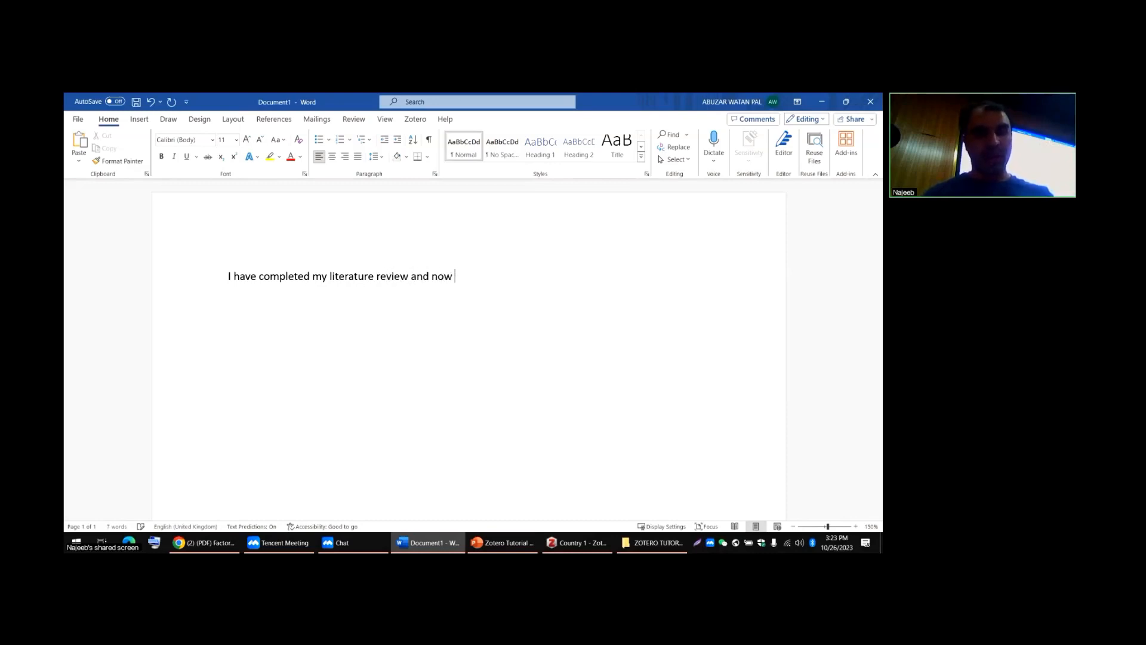
text(I am )
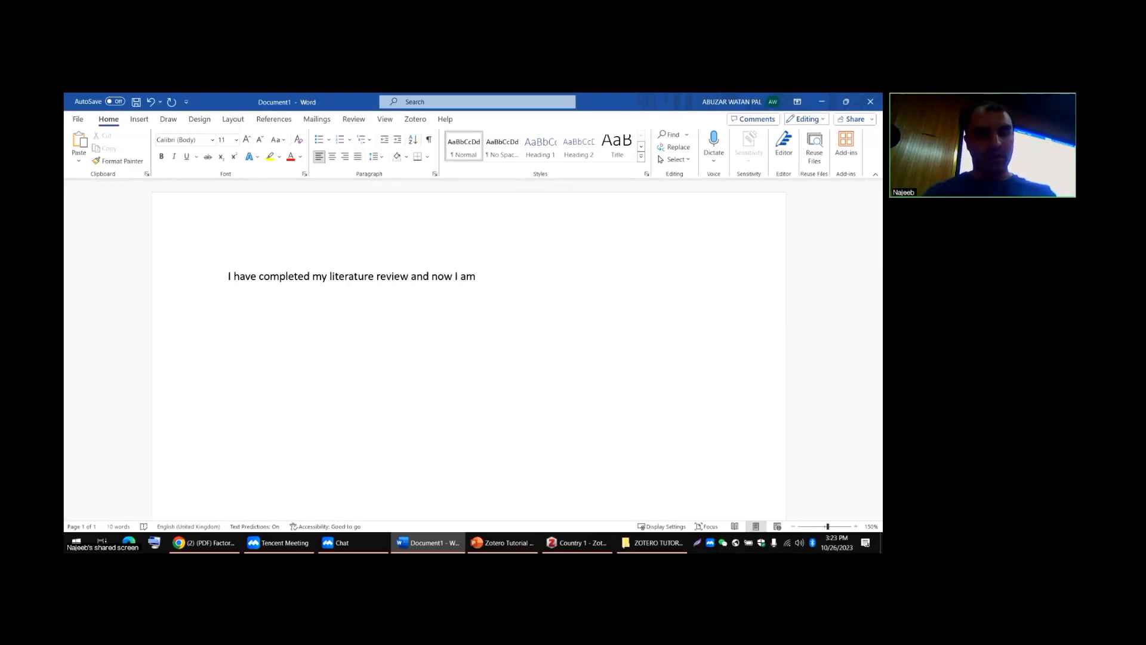
text(writing and)
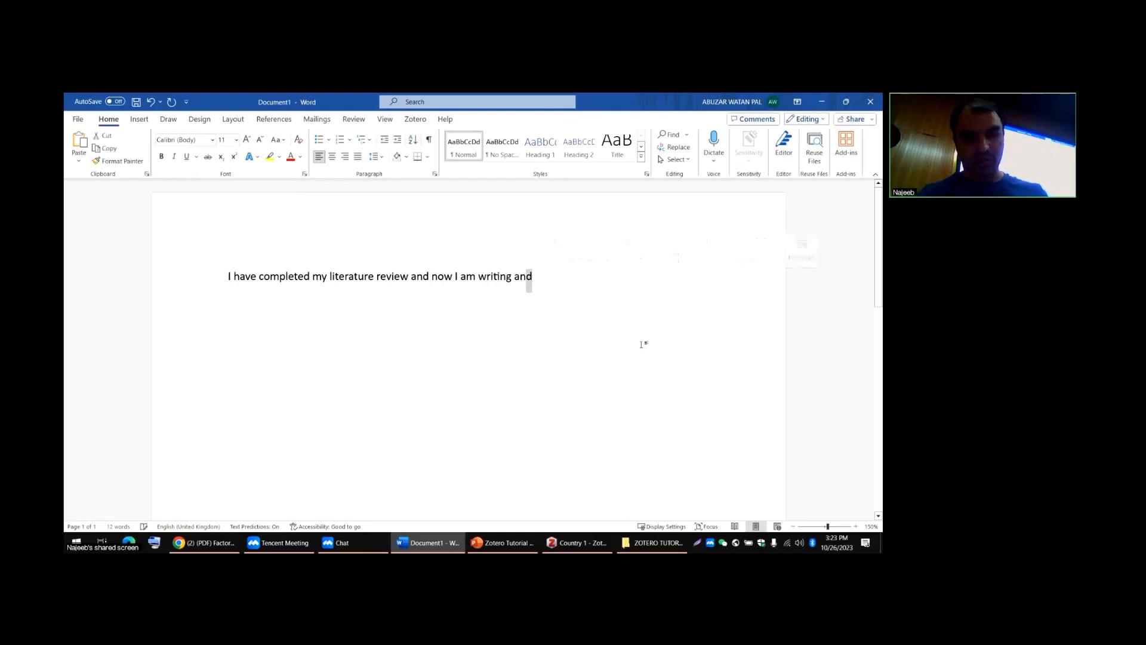
key(BackSpace)
text(article.)
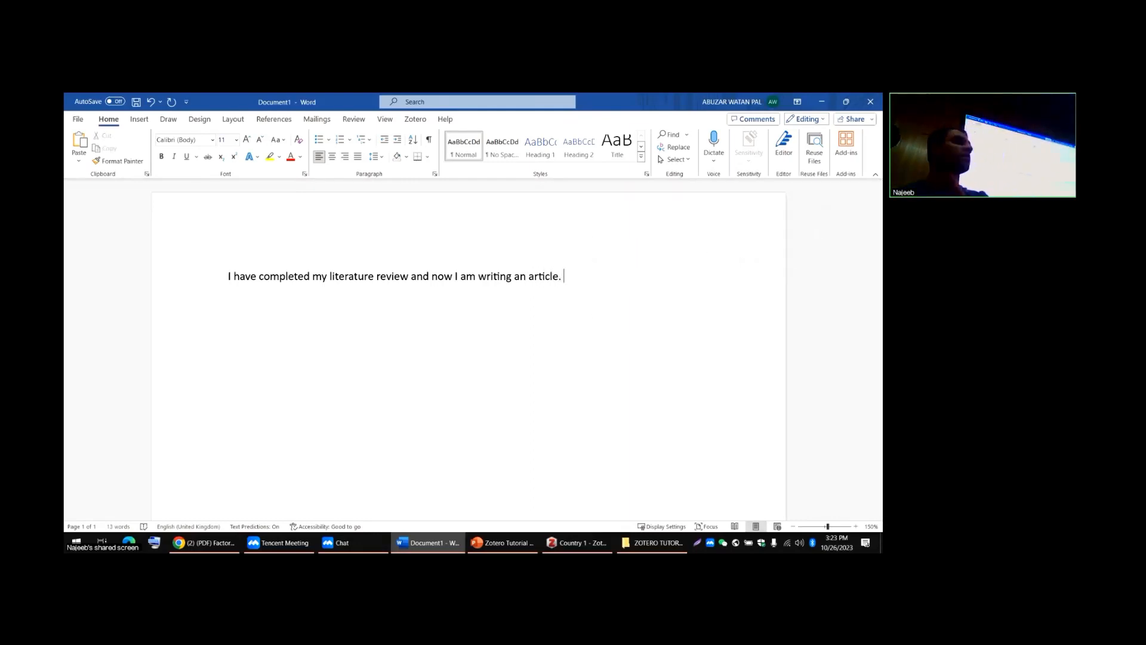
- Add a second paragraph reading "China is one the biggest countries in the world."
key(Return)
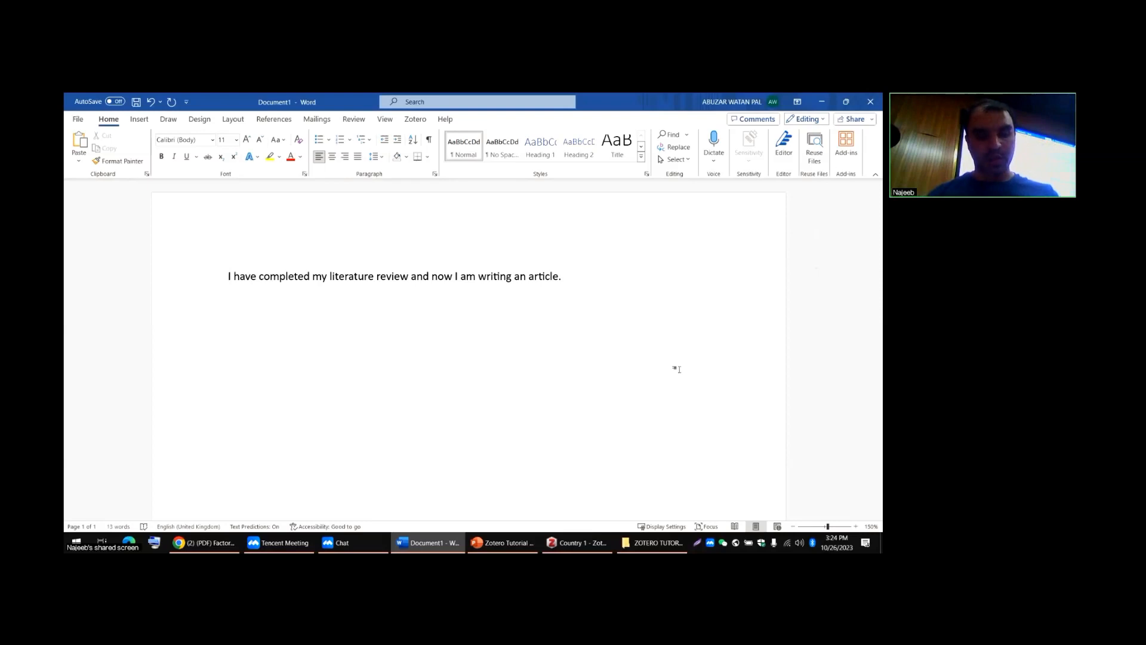
text(China )
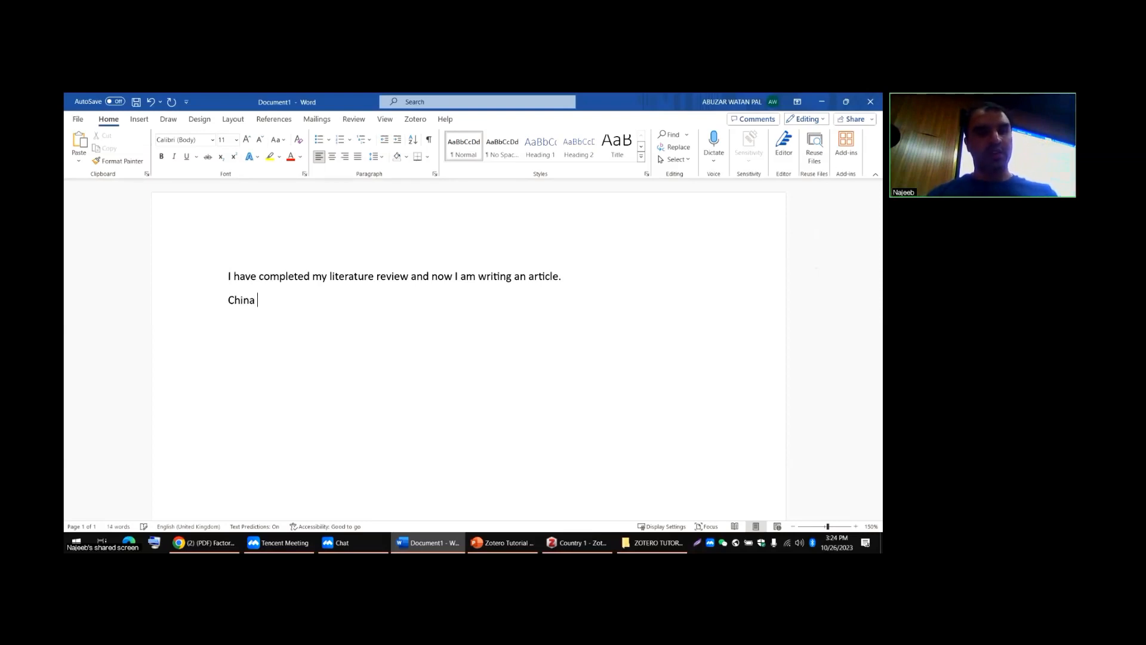
text(is one the buu)
key(BackSpace)
key(BackSpace)
text(ig)
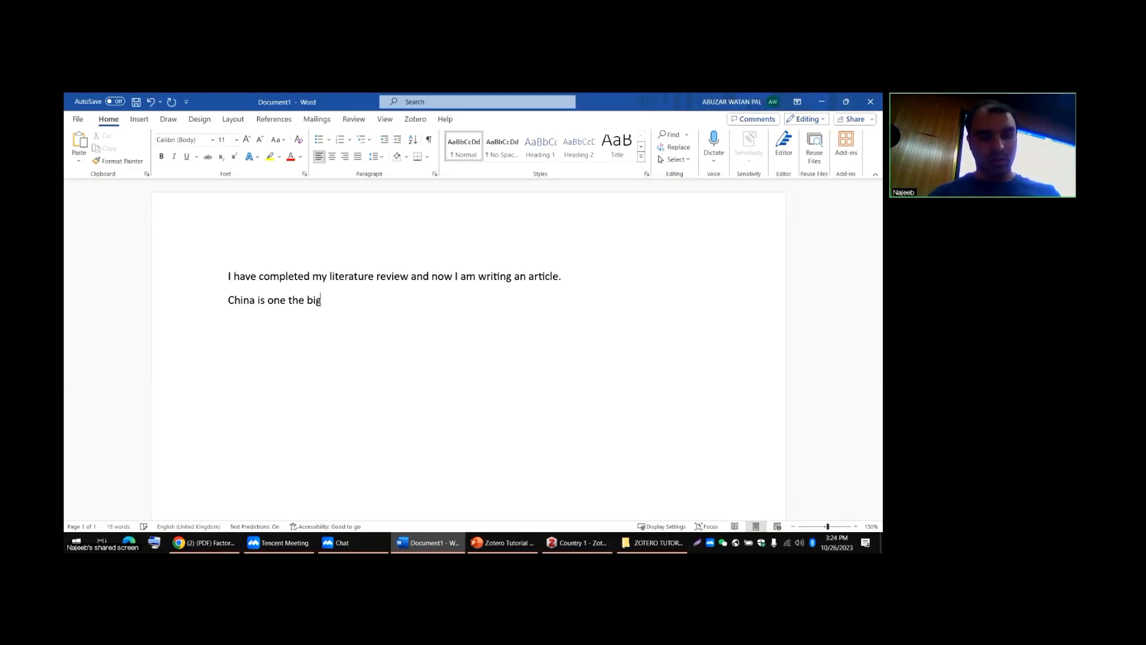
text(gest countrie)
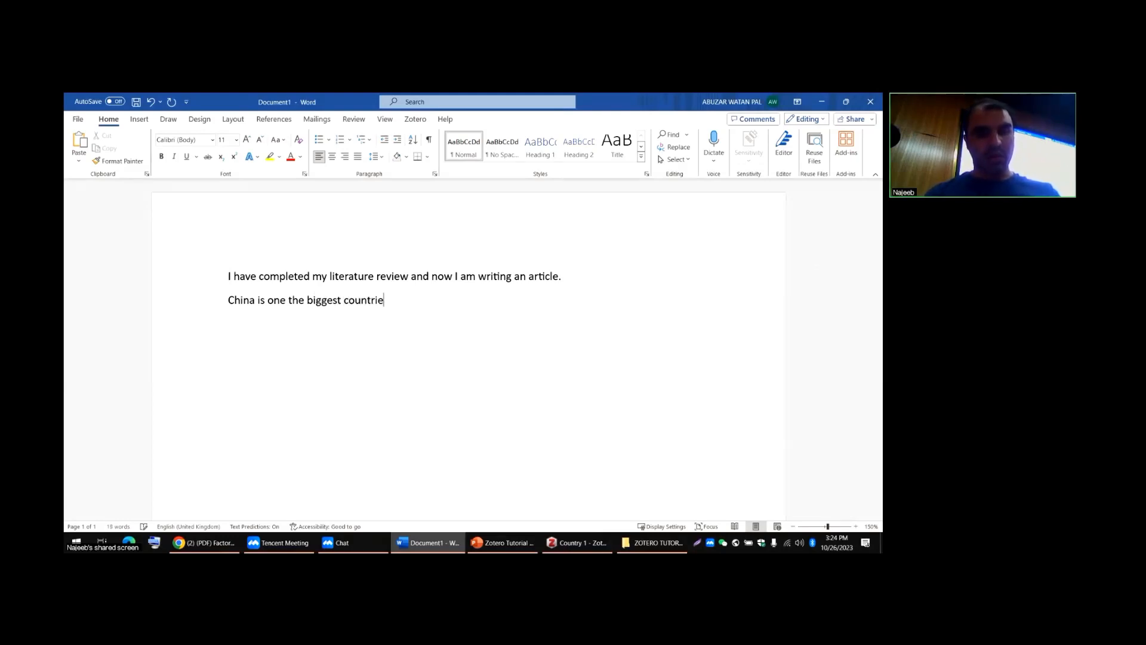
text(s in the world)
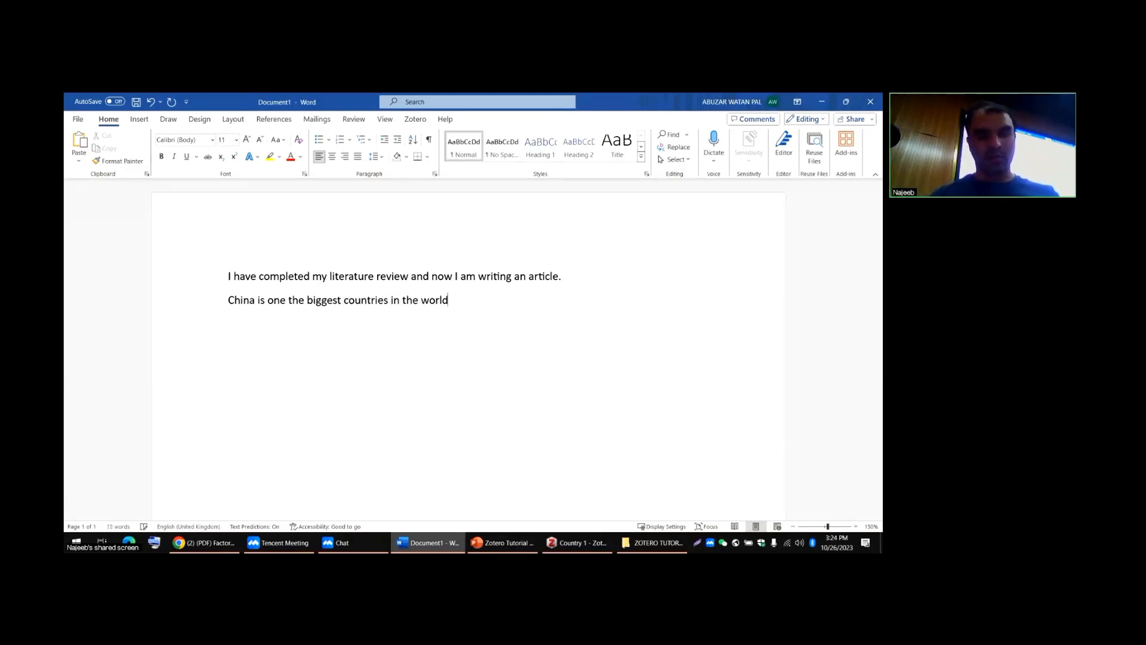
text(.)
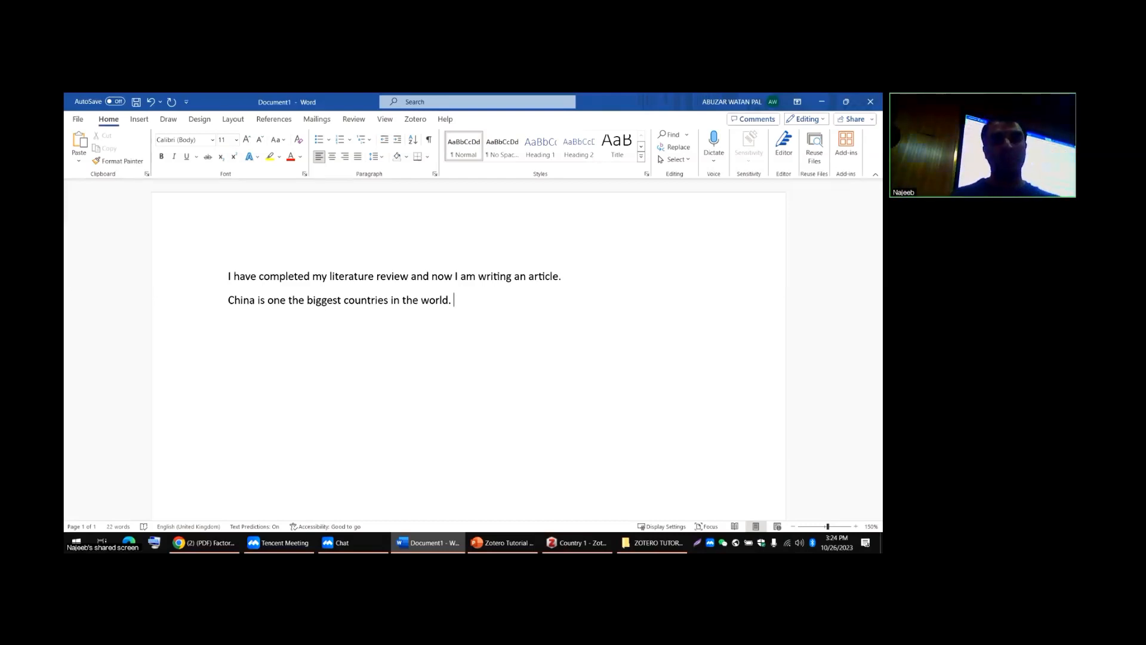
- Start a Zotero citation after the China sentence, using the American Psychological Association (APA) 7th edition style with automatic citation updates enabled
click(416, 119)
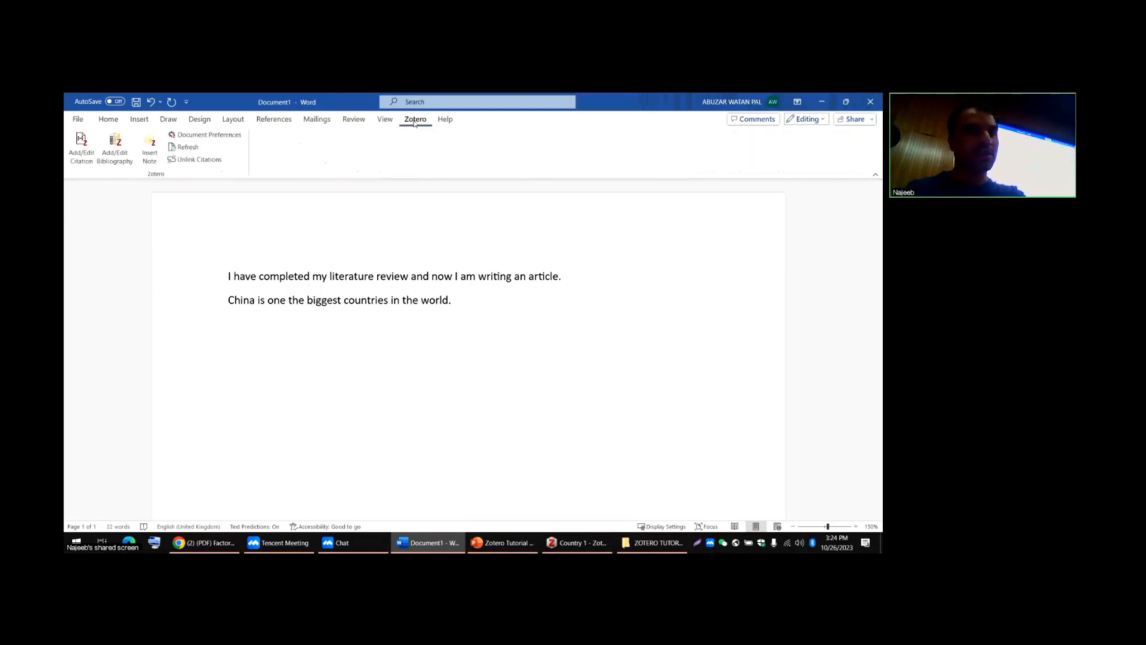
click(80, 152)
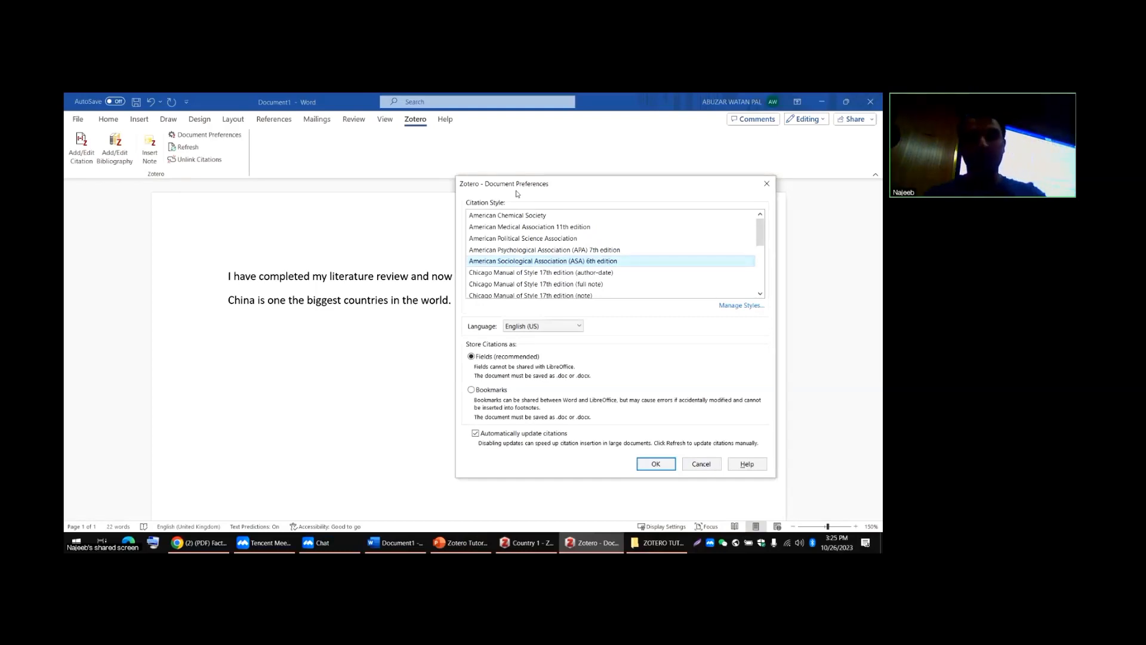
mouse_move(762, 234)
mouse_down()
mouse_move(759, 280)
mouse_move(750, 229)
mouse_move(751, 257)
mouse_move(749, 242)
mouse_up()
click(589, 253)
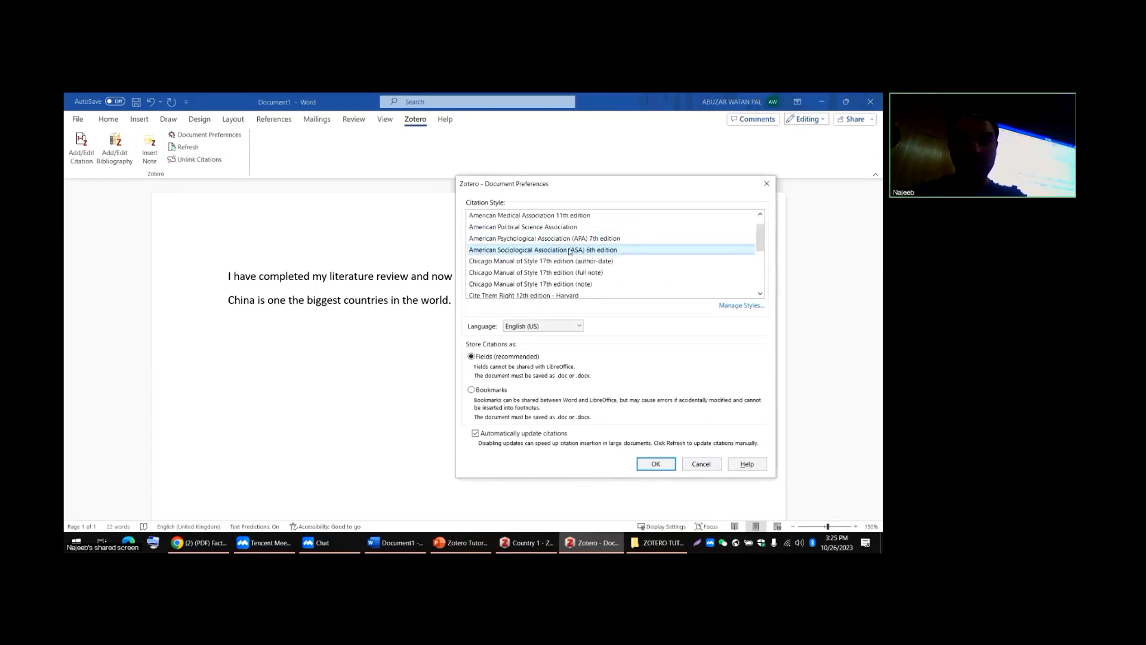
click(583, 240)
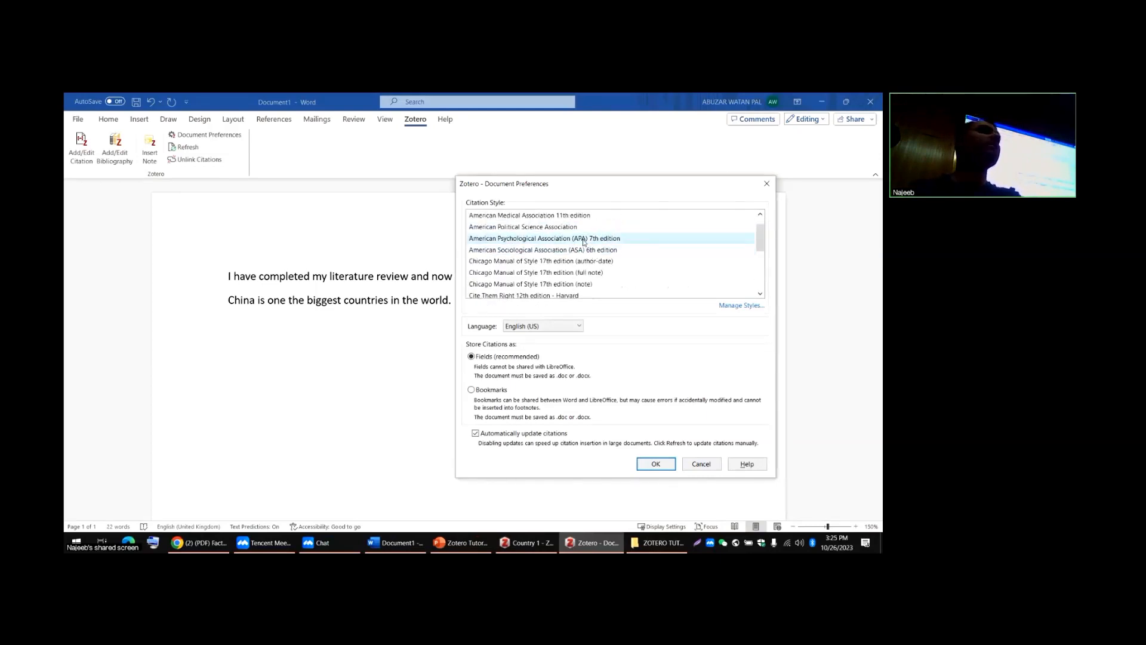
click(476, 434)
click(476, 434)
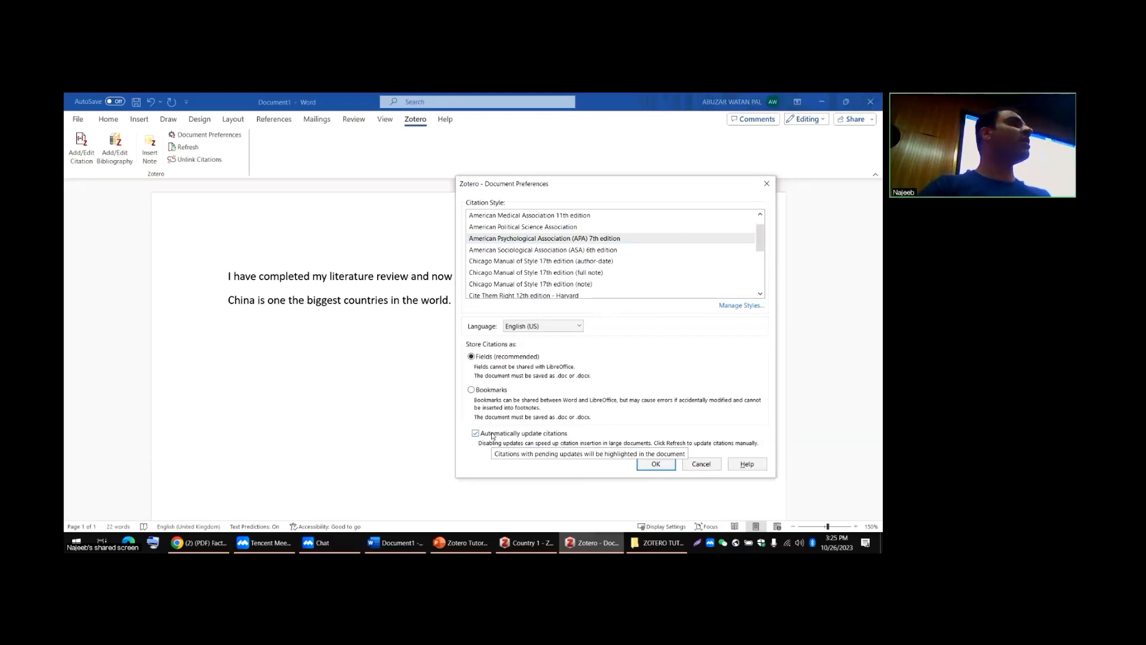
click(655, 464)
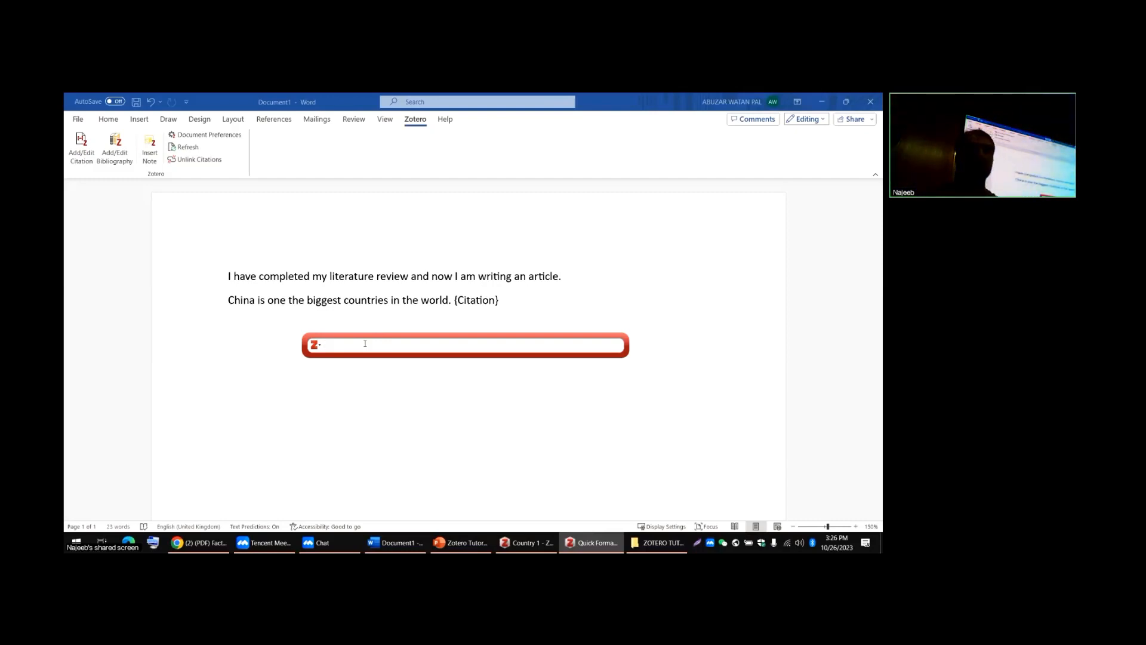
- Search for a source by the author's surname and add the 2022 article on PS-InSAR land subsidence monitoring in Rawalpindi and Islamabad to the citation
text(khan)
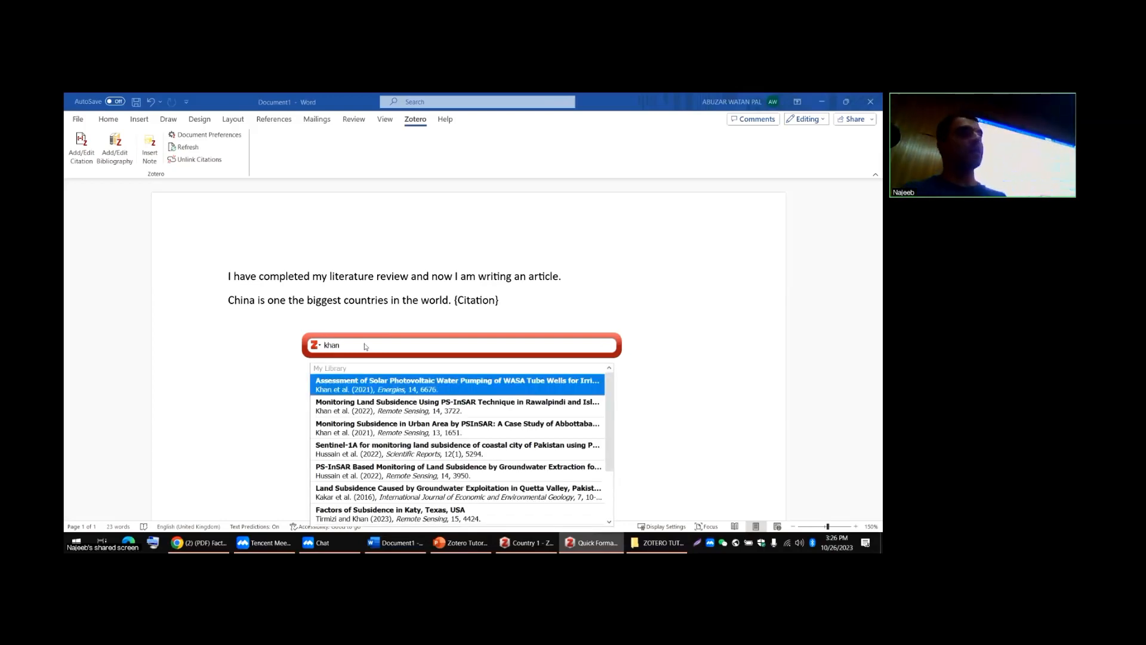
scroll(387, 438, down, 2)
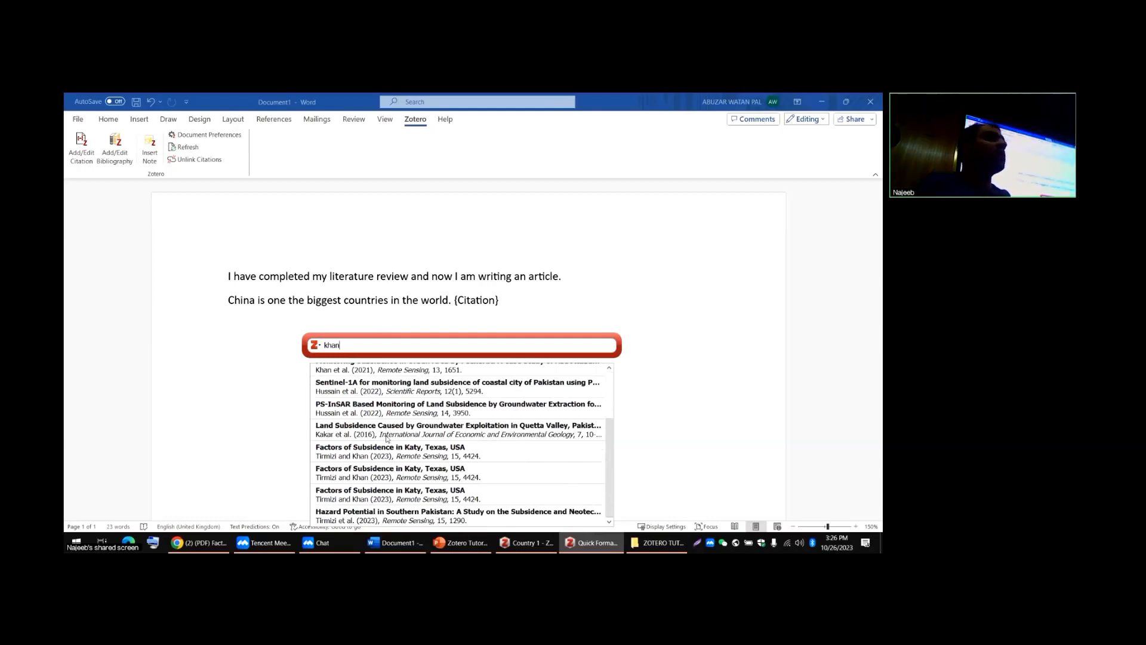
scroll(387, 438, up, 2)
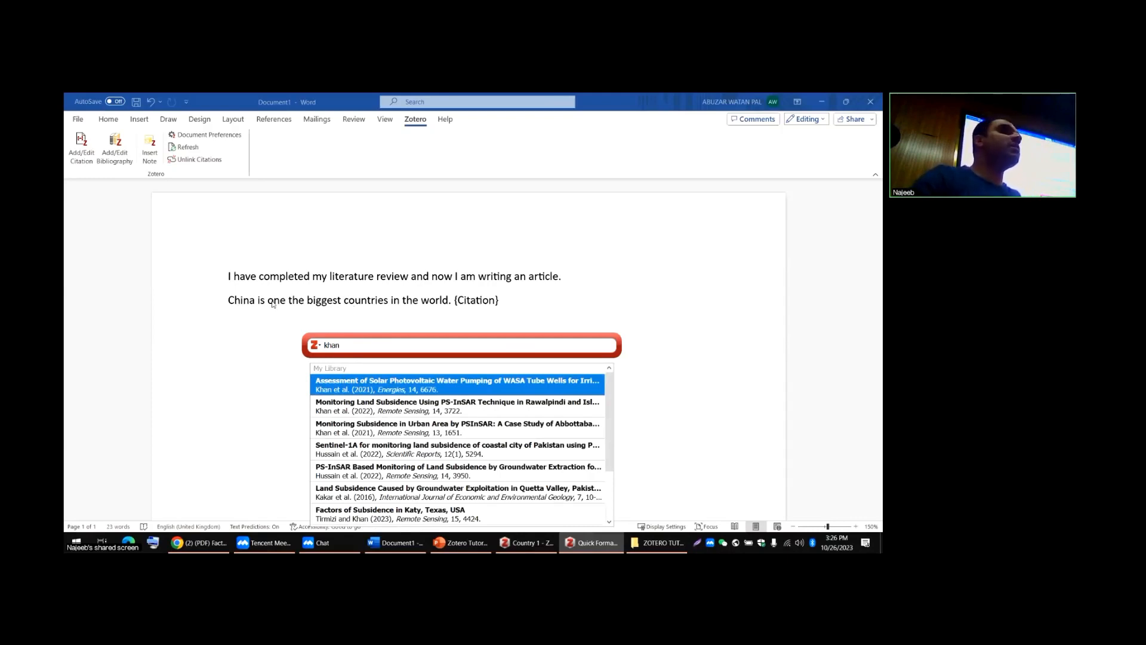
click(344, 407)
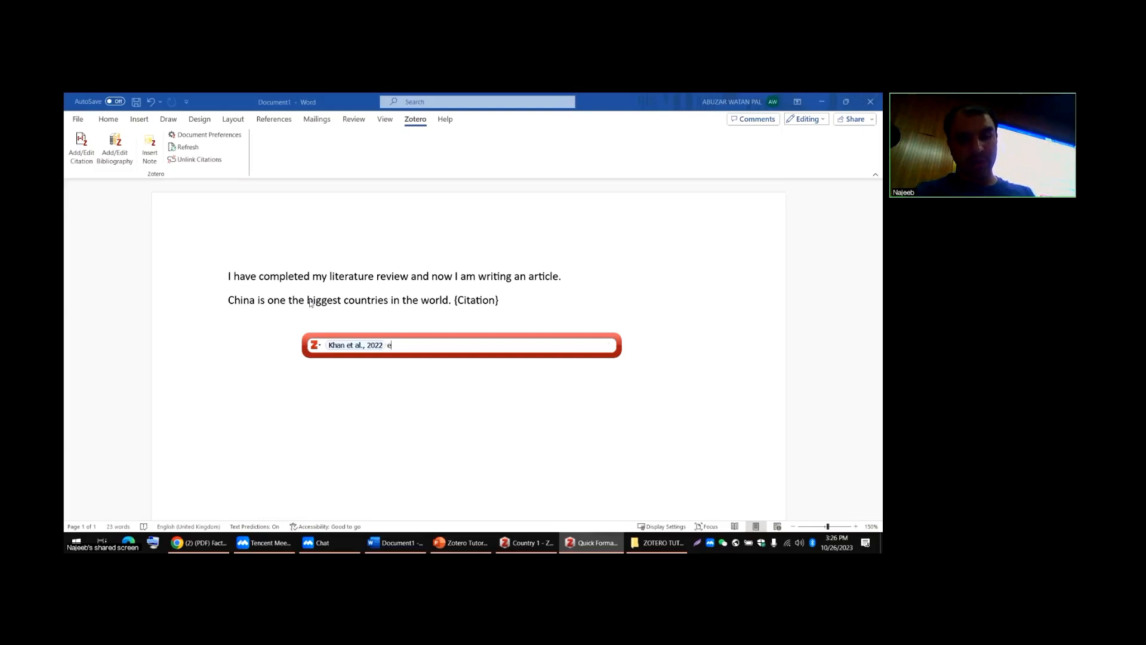
- Search the library for "en" and add the 2023 article on ground surface deformation analysis integrating InSAR and GPS data to the citation
text(n)
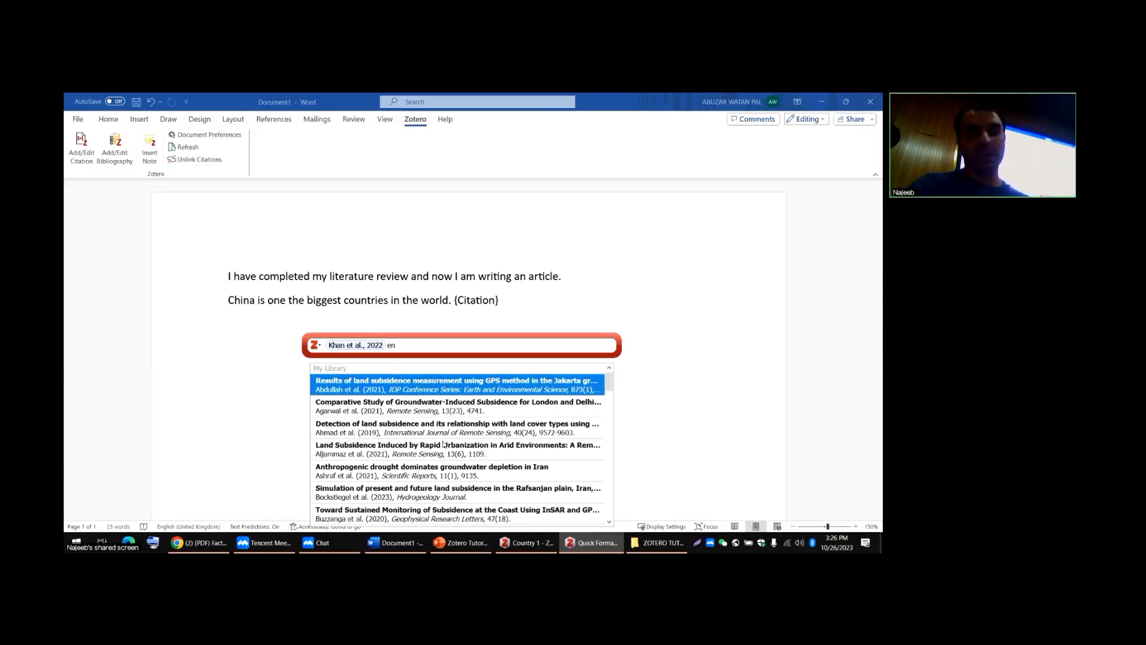
scroll(455, 434, down, 10)
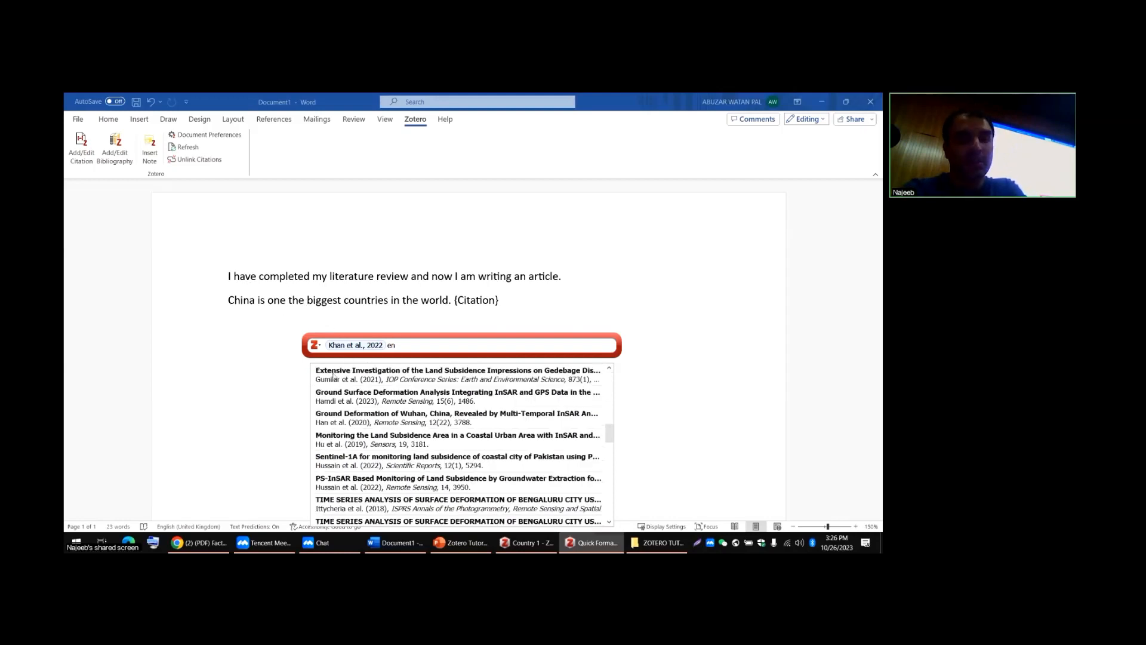
click(481, 315)
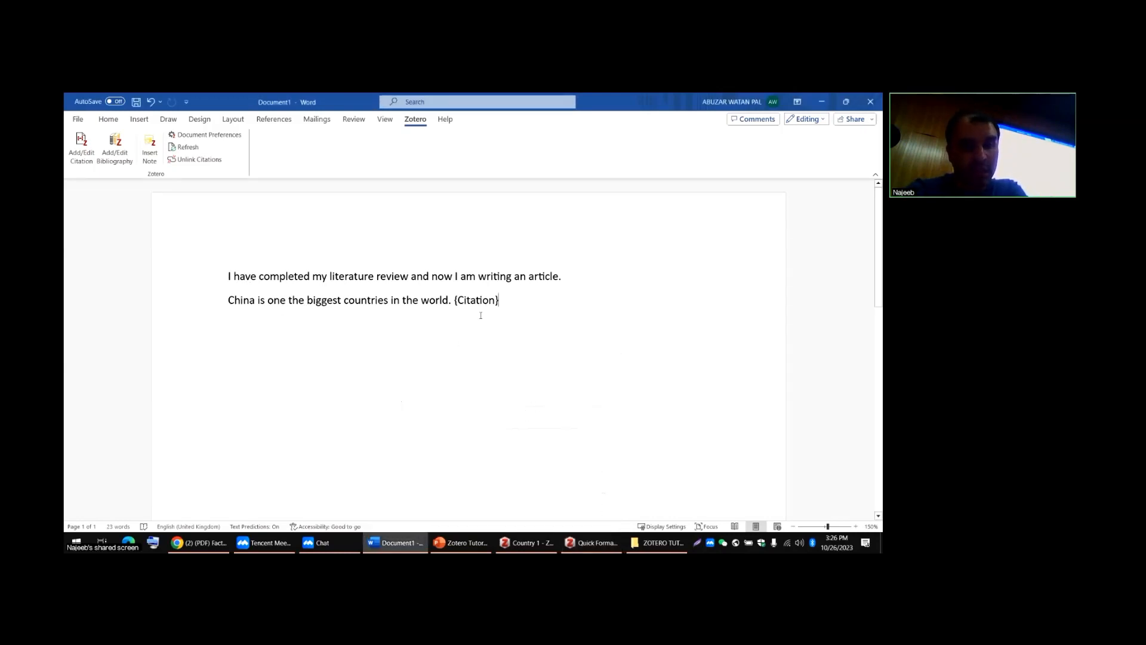
click(81, 143)
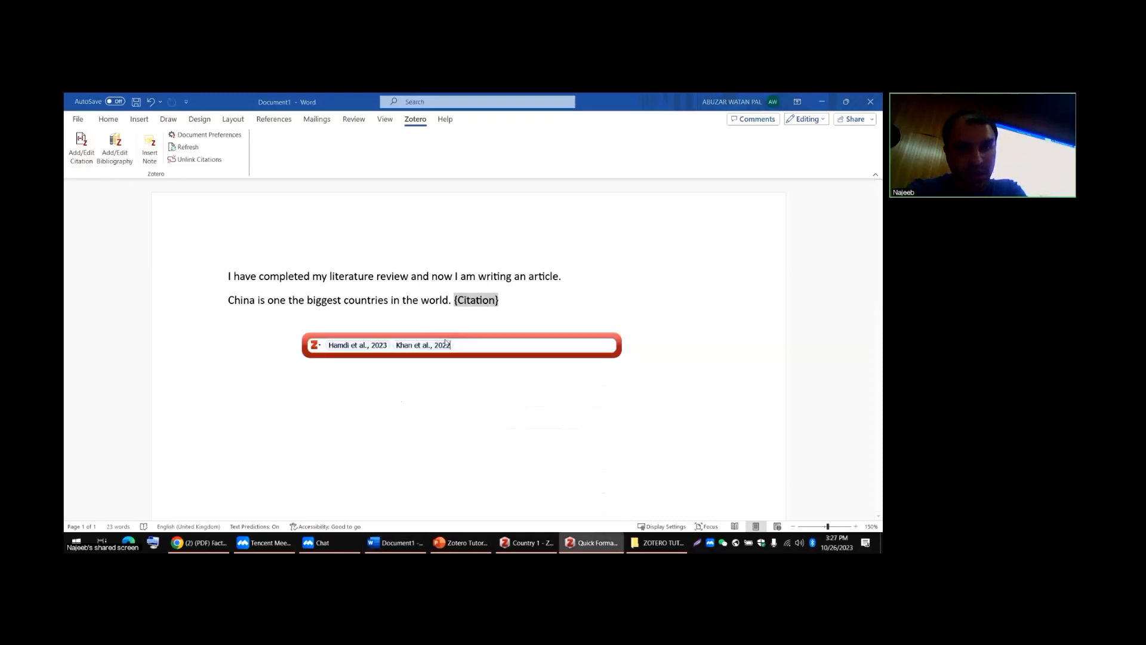
key(Return)
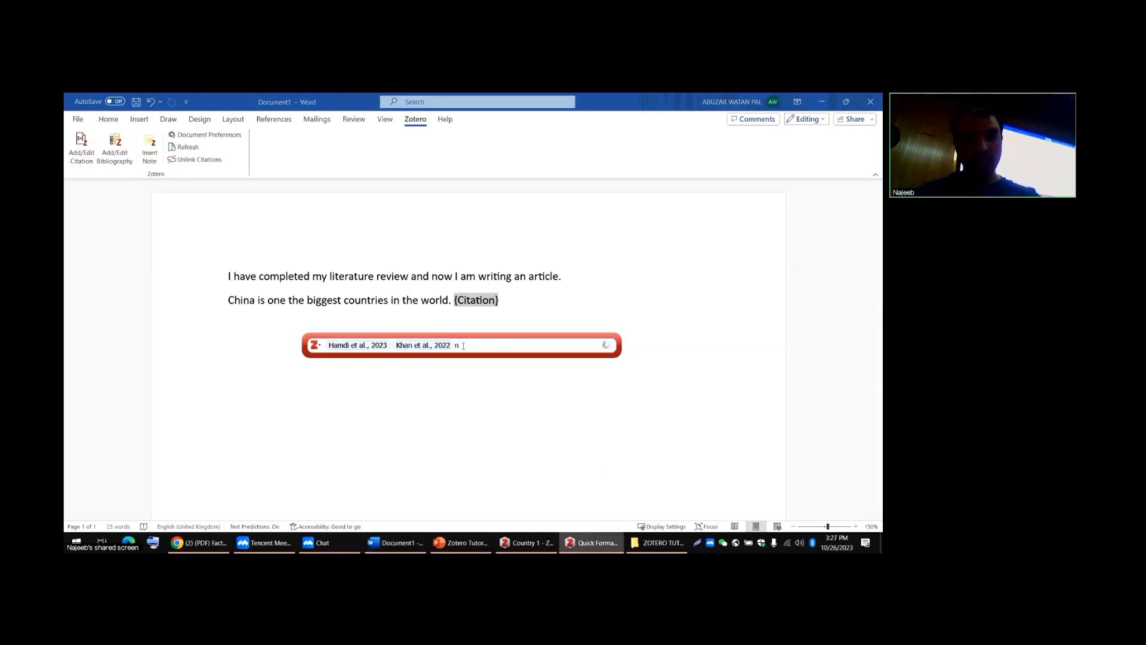
- Search for "na", add the 2021 article on anthropogenic drought and groundwater depletion in Iran, and insert the completed citation
text(na)
click(378, 429)
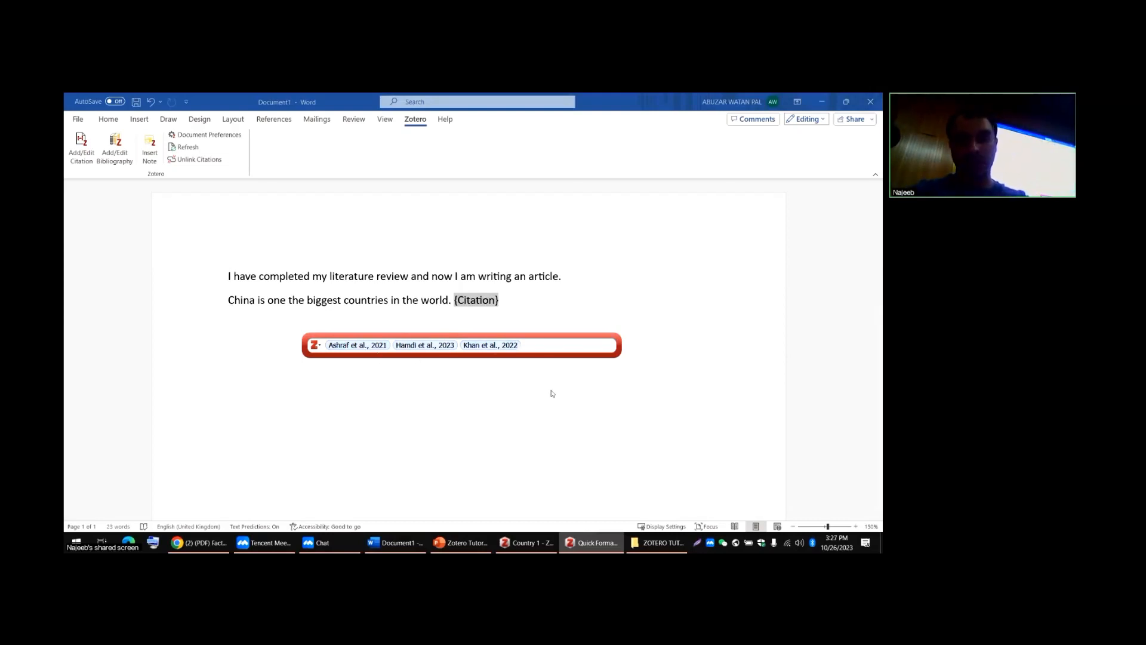
key(Return)
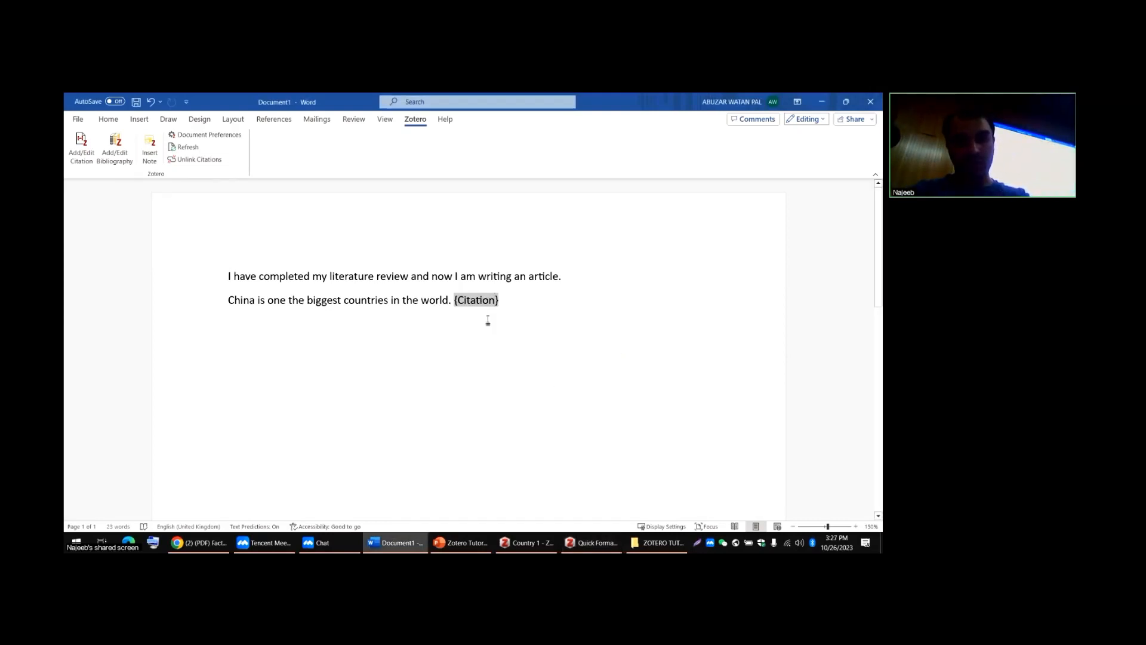
click(84, 153)
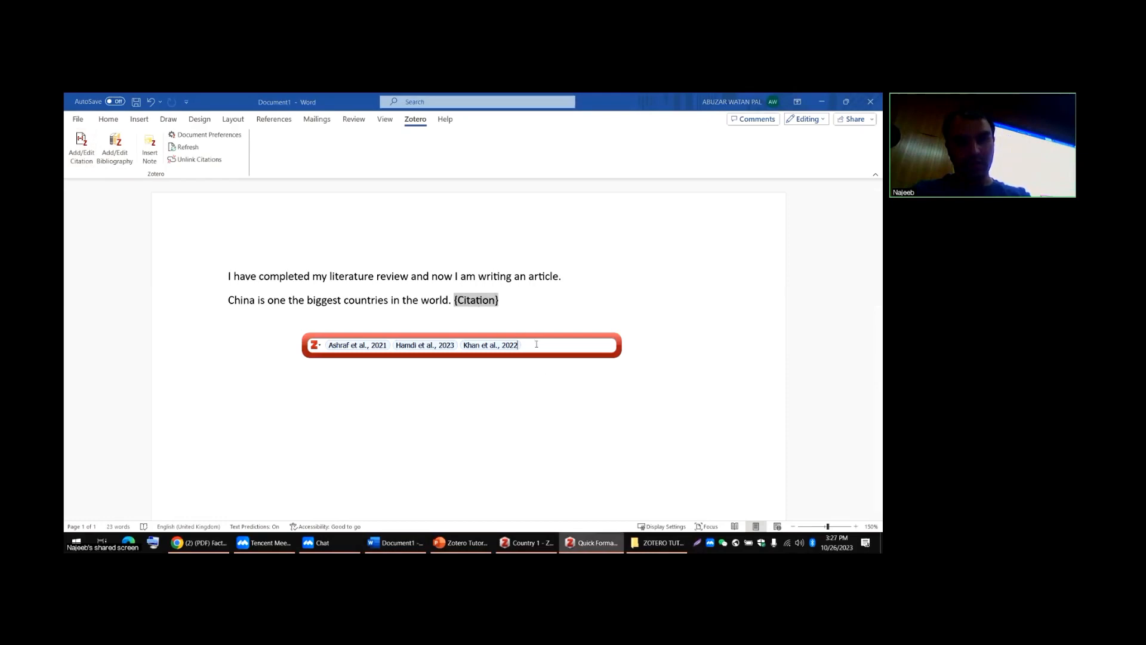
key(Return)
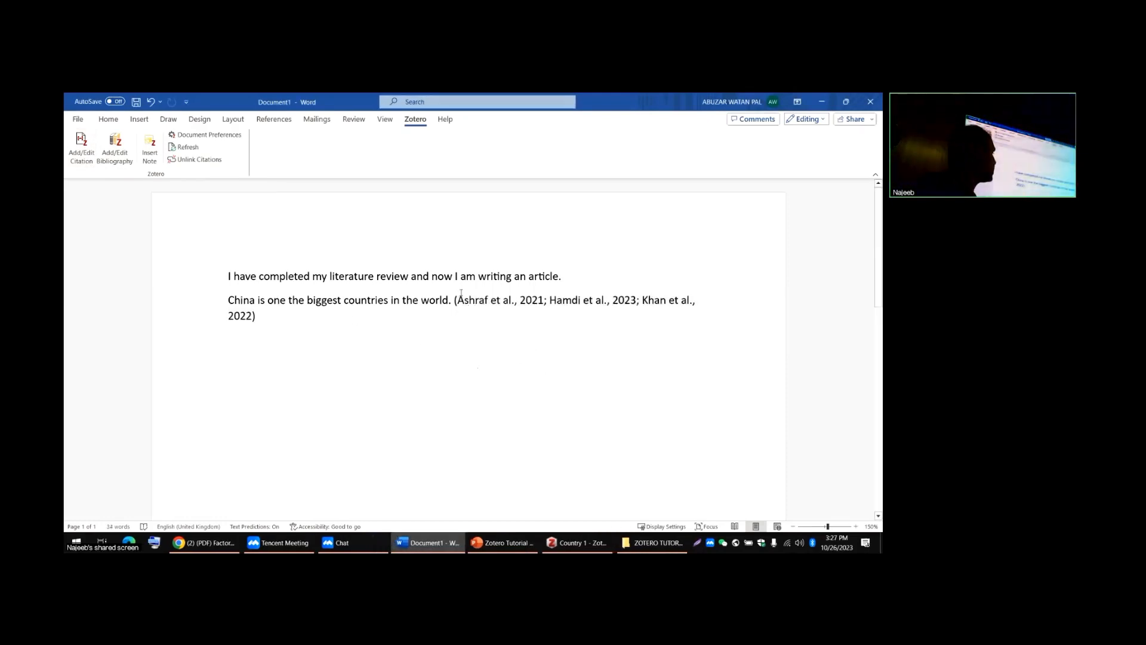
- Put a full stop after the inserted citation and continue the paragraph with "Another claim"
drag(459, 298, 475, 317)
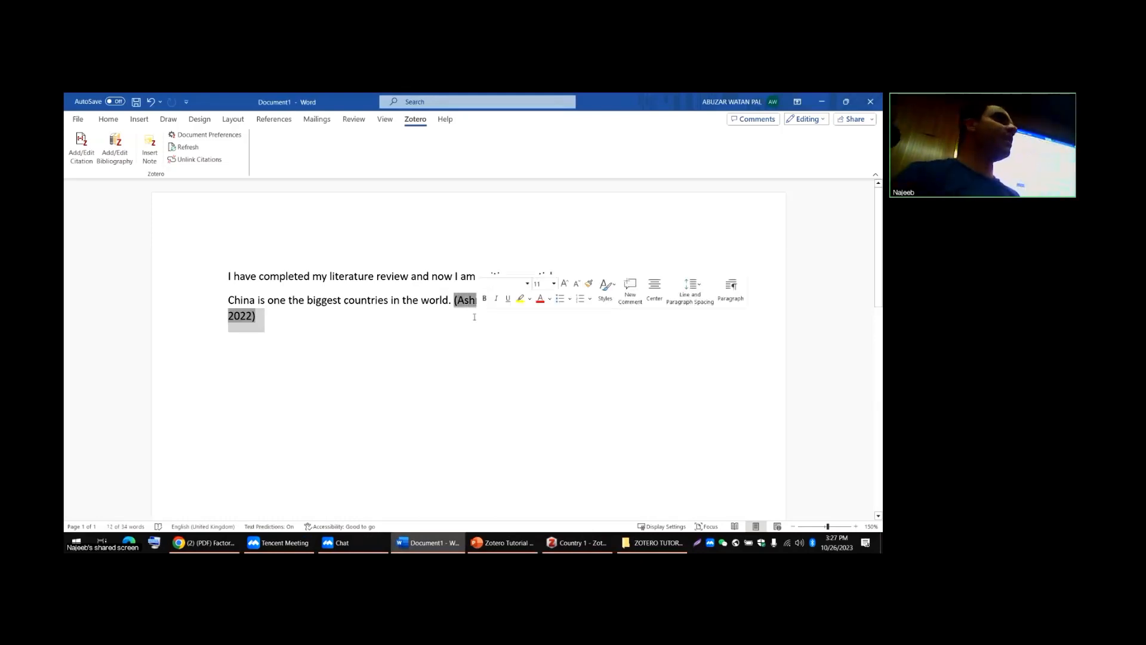
click(446, 322)
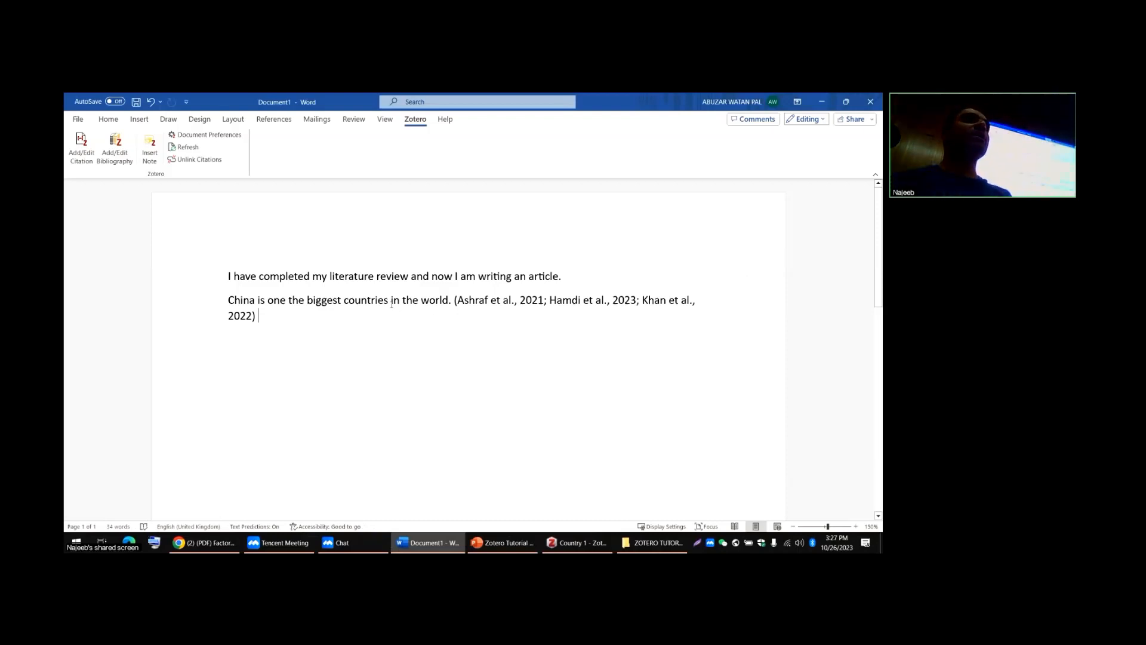
text(.)
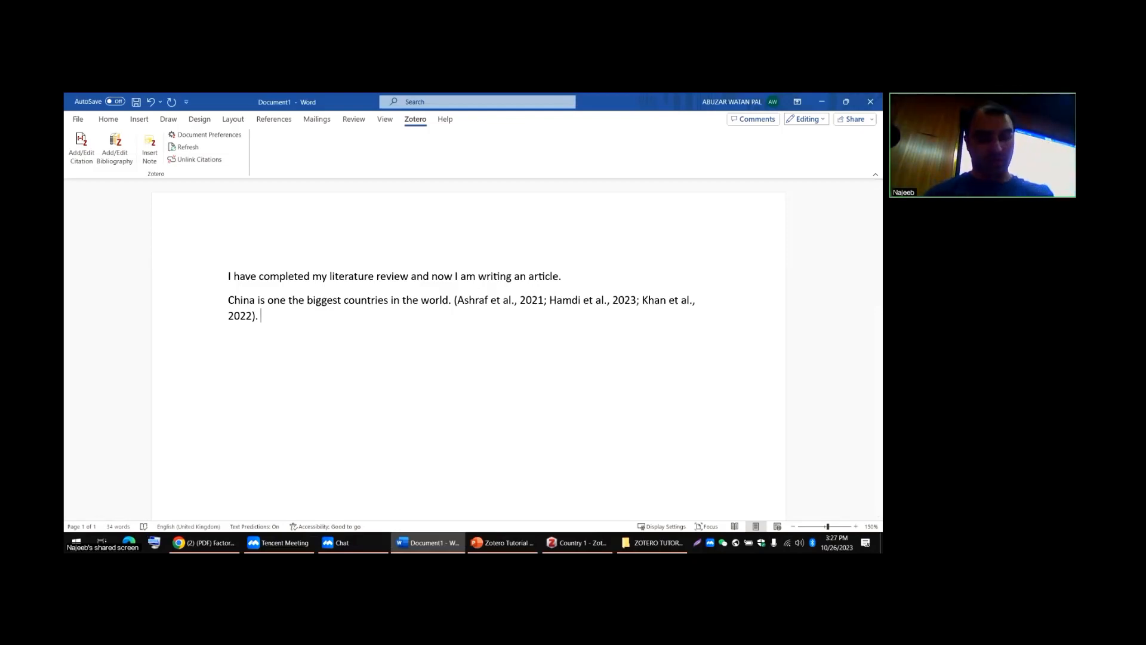
text( explai)
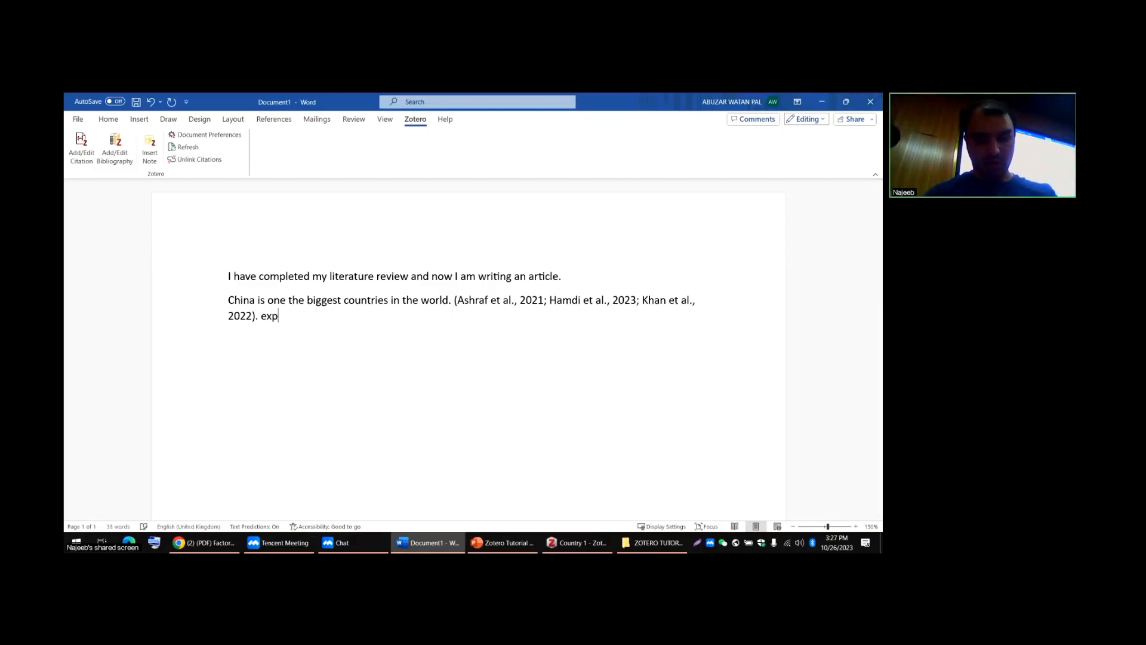
key(BackSpace)
key(BackSpace)
key(BackSpace)
key(BackSpace)
key(BackSpace)
key(BackSpace)
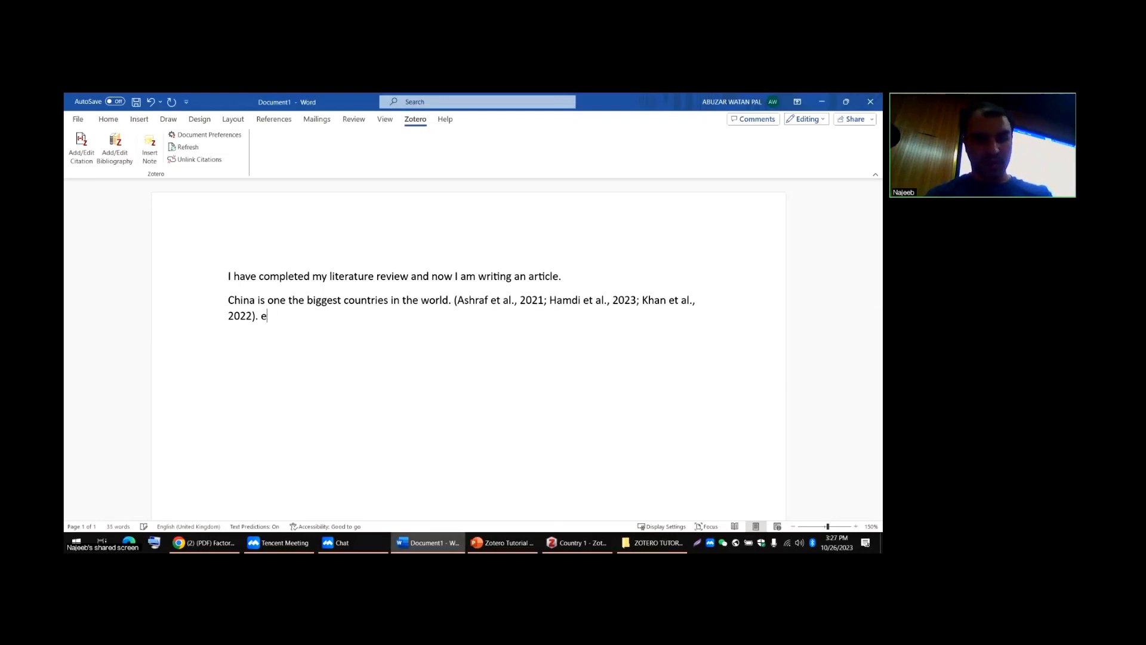
text(anoth)
text(er exp)
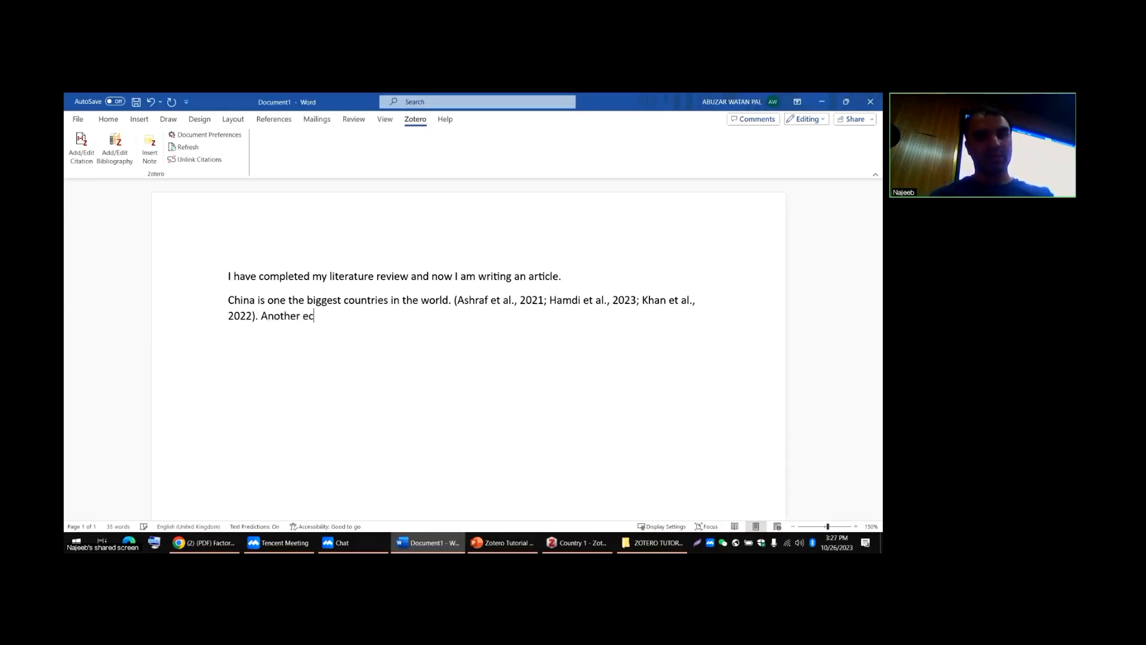
key(BackSpace)
key(BackSpace)
key(BackSpace)
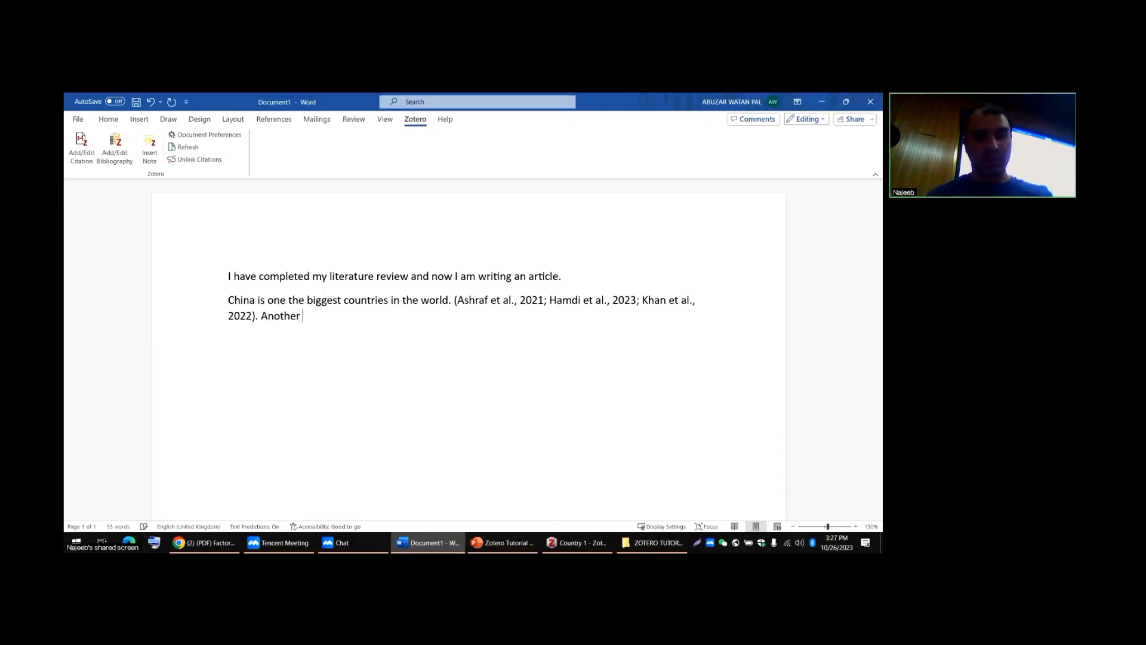
text(claim)
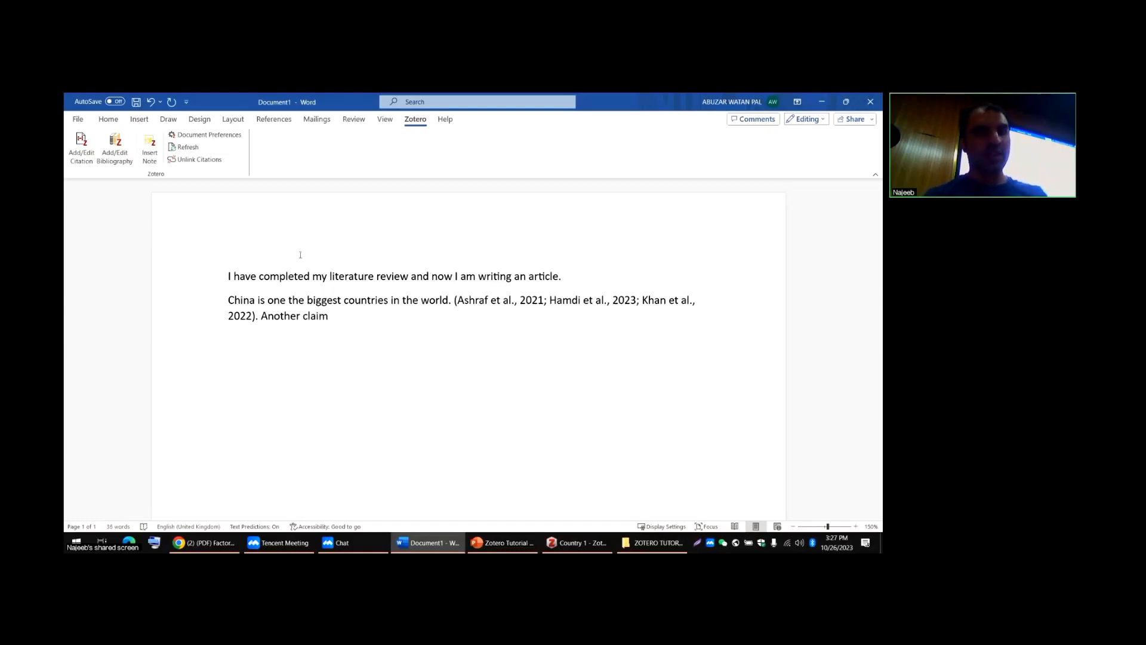
- Start a citation after "Another claim" with the 2014 Cedar Valley subsidence source and the 2021 London and Delhi groundwater-induced subsidence article
click(81, 146)
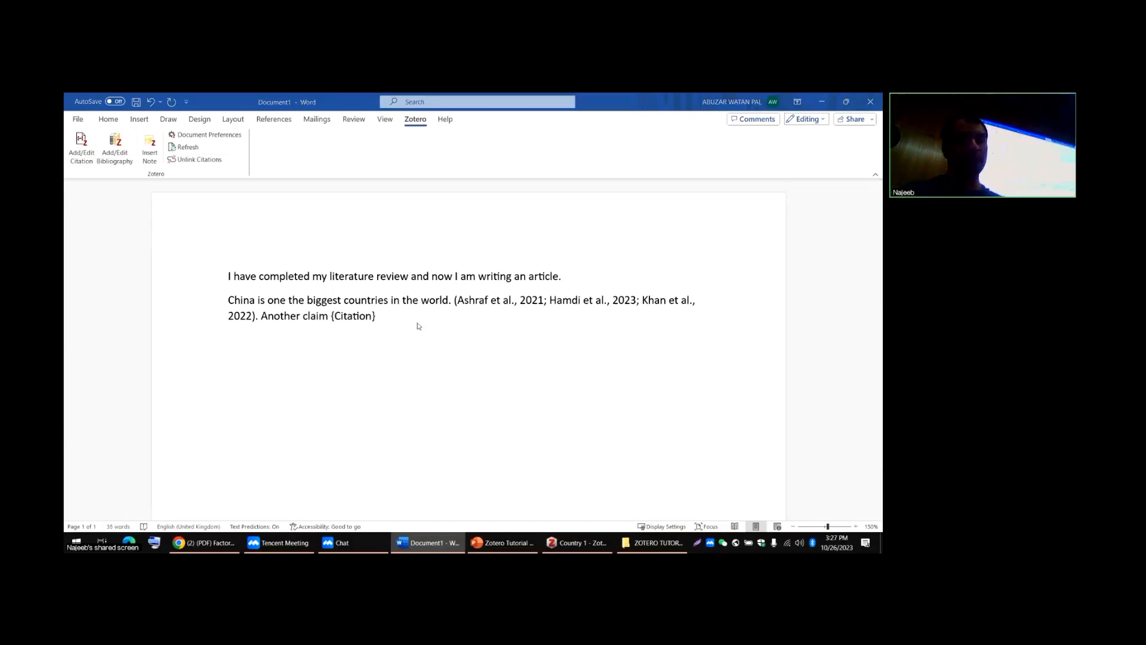
text(ds)
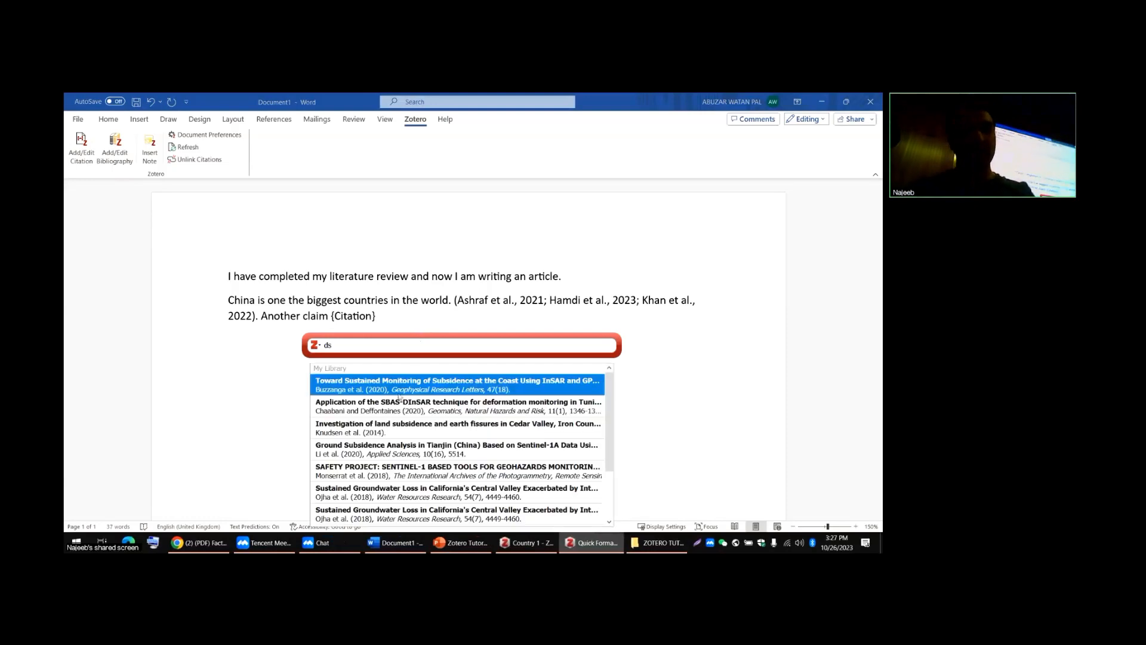
click(384, 330)
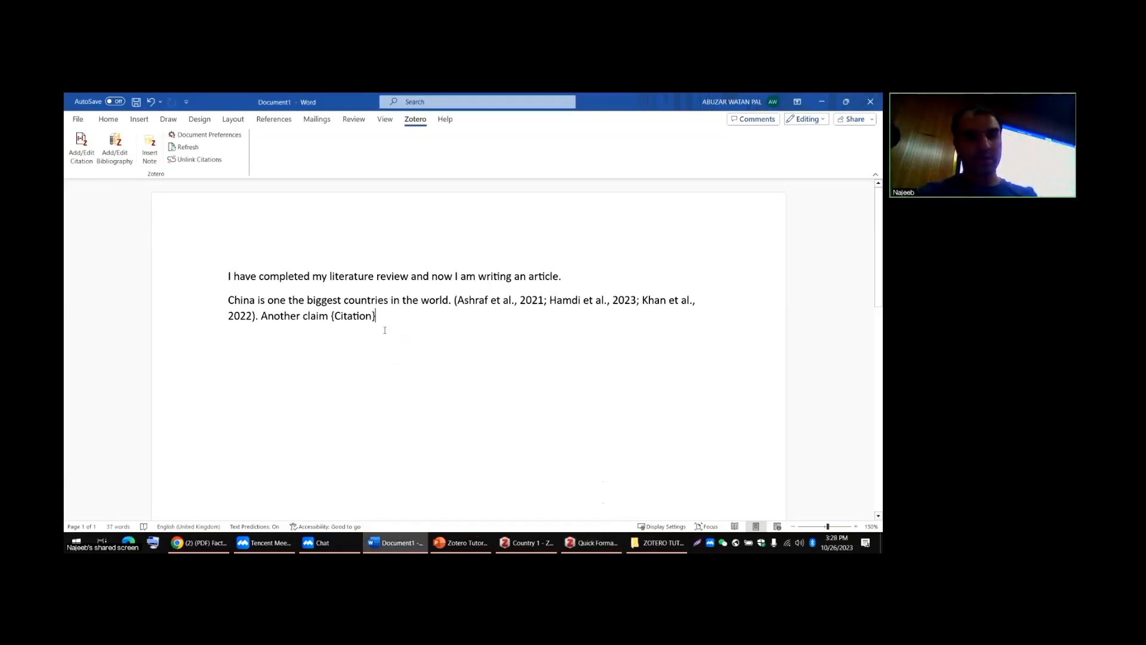
click(84, 157)
text(sen et al., 2014 s)
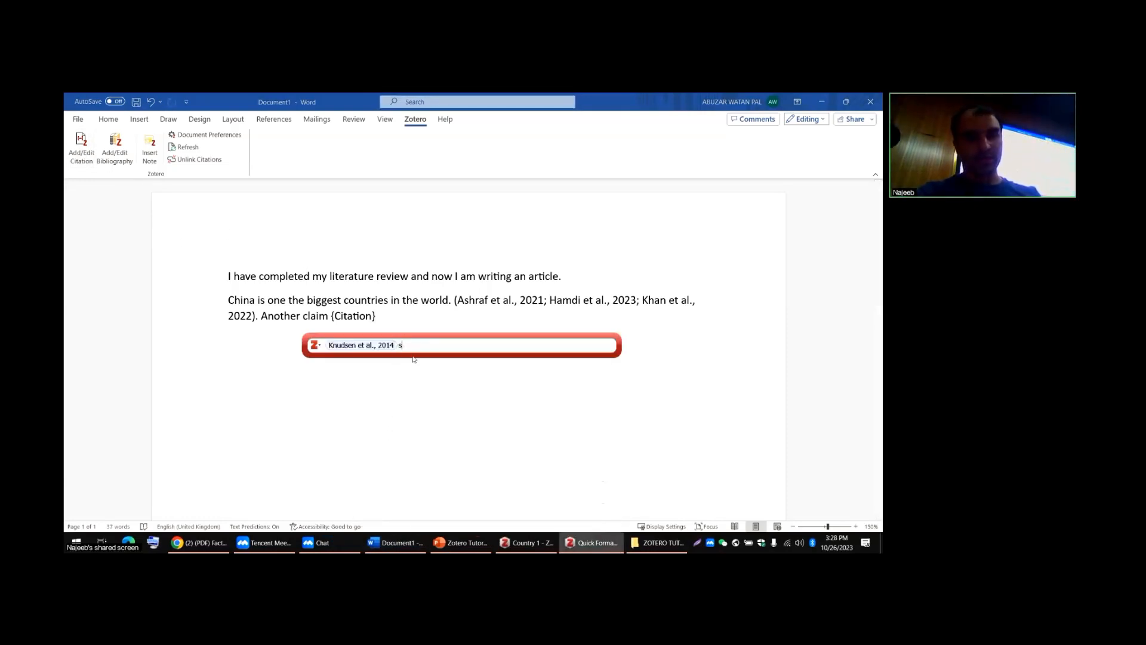
key(BackSpace)
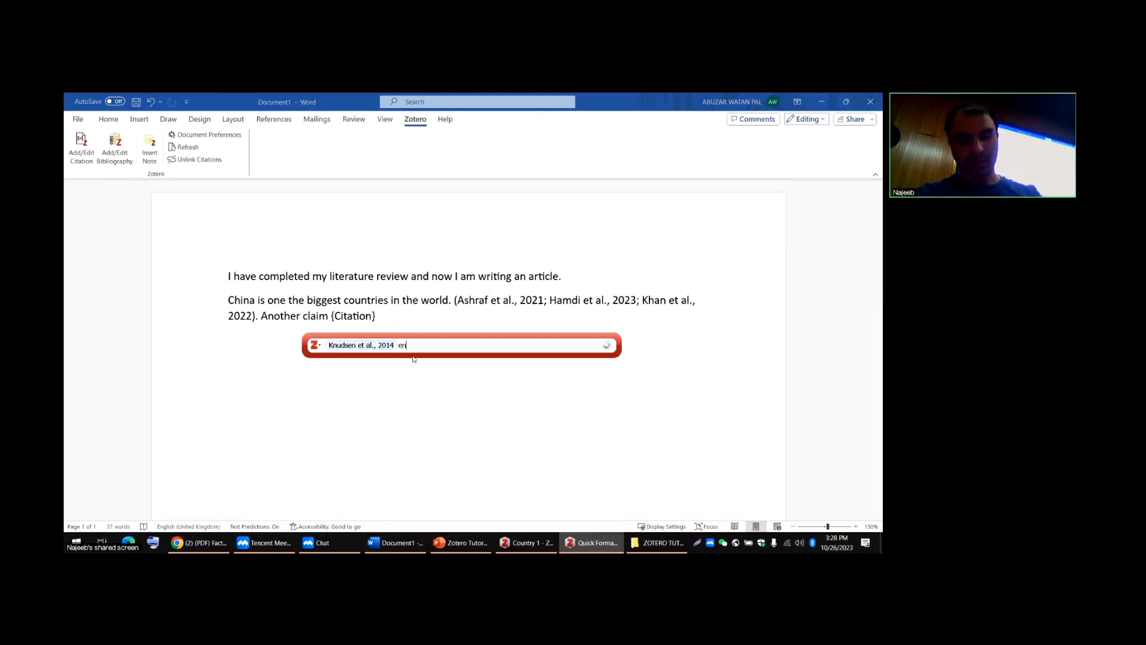
key(Return)
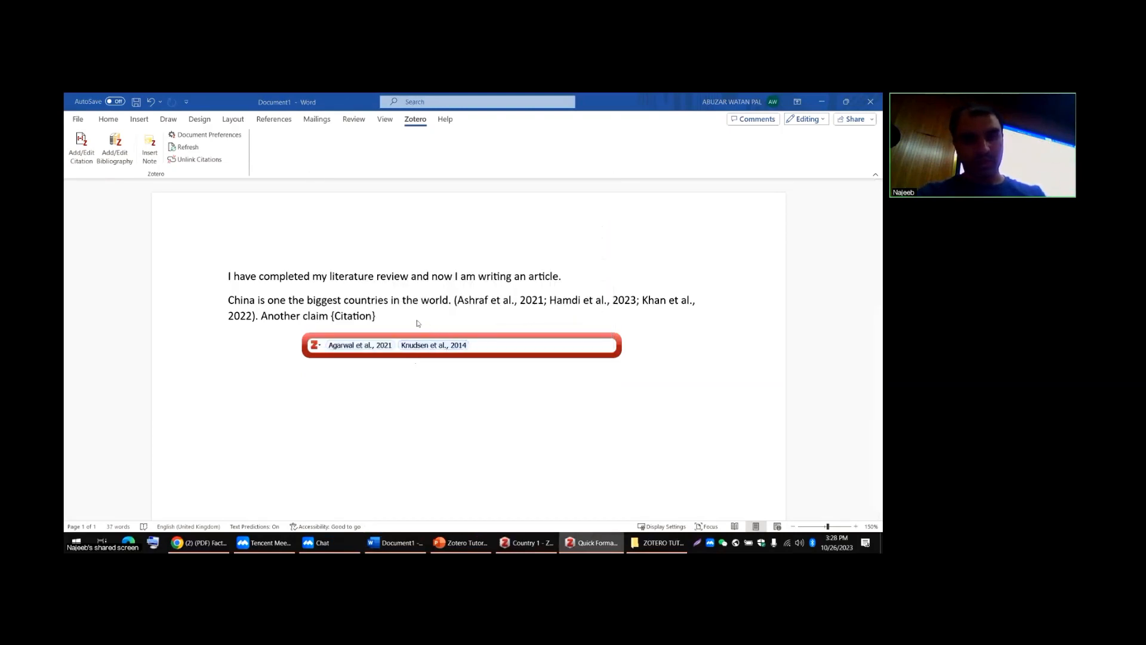
- Search for "en", add a 2018 source as the third reference, and insert the citation after "Another claim"
text(vb)
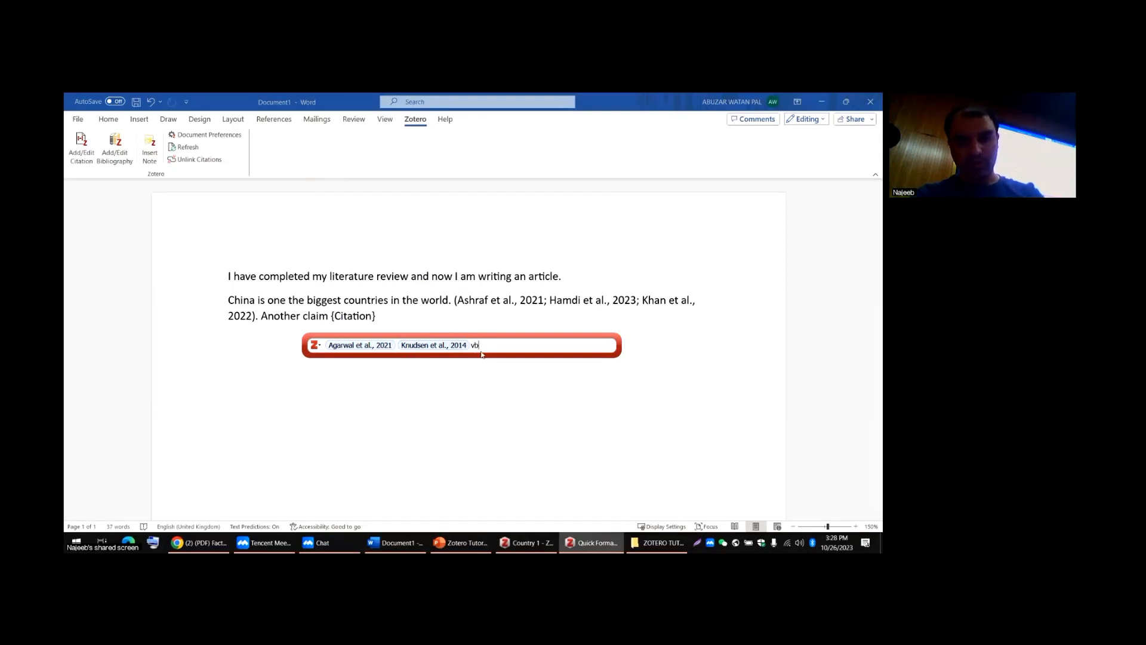
key(BackSpace)
text(e)
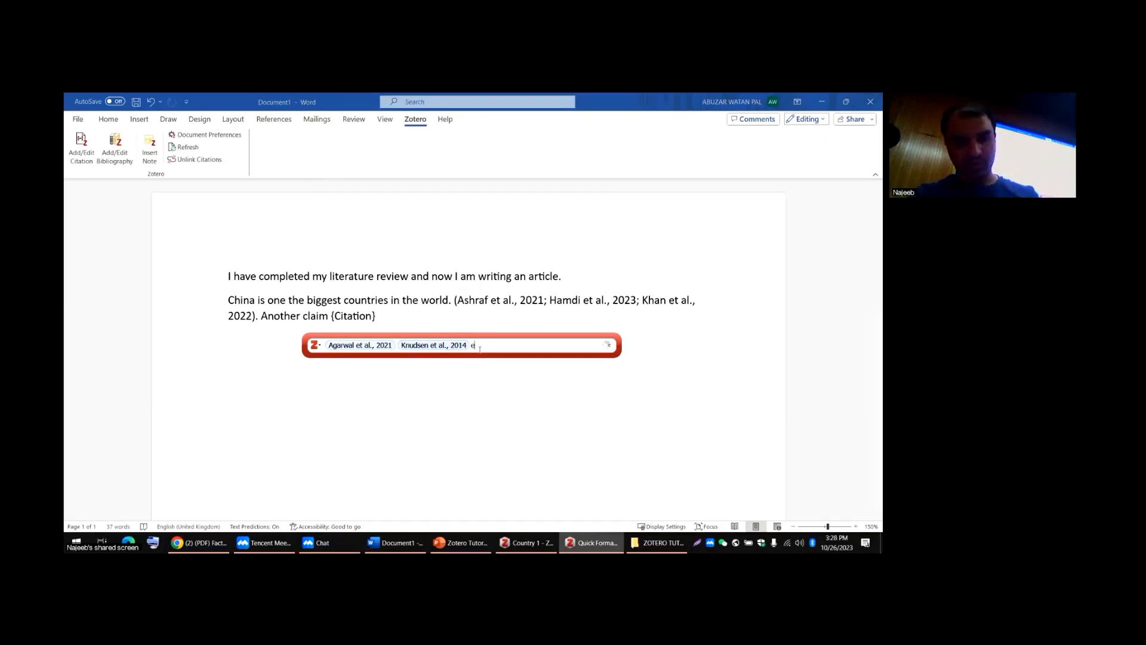
text(n)
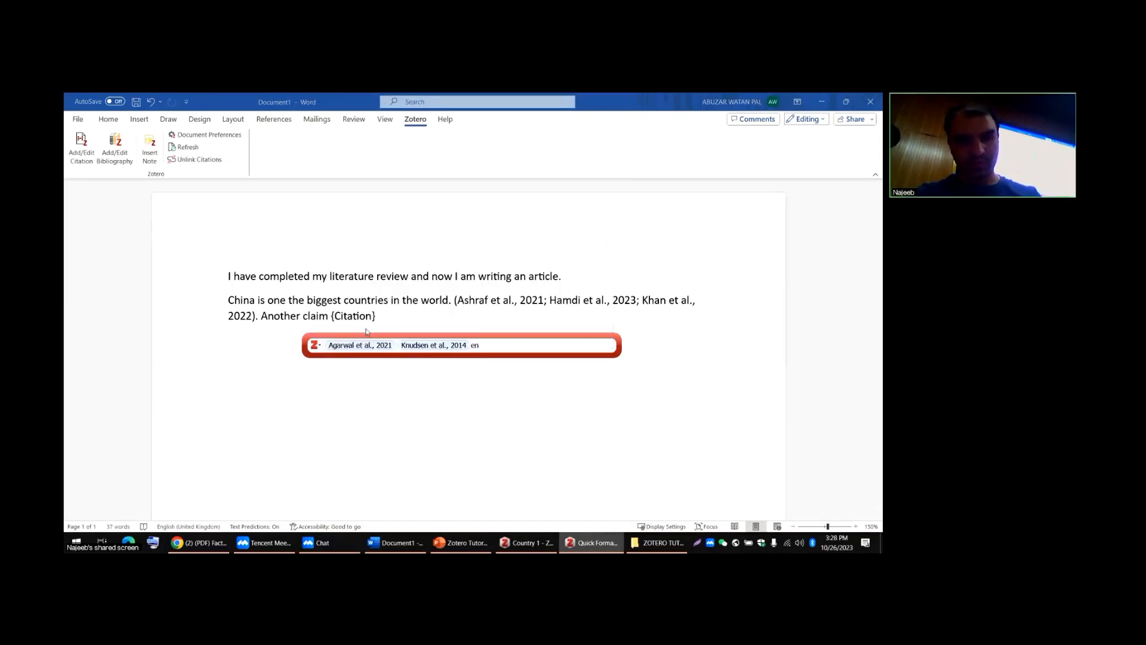
key(Return)
key(Return)
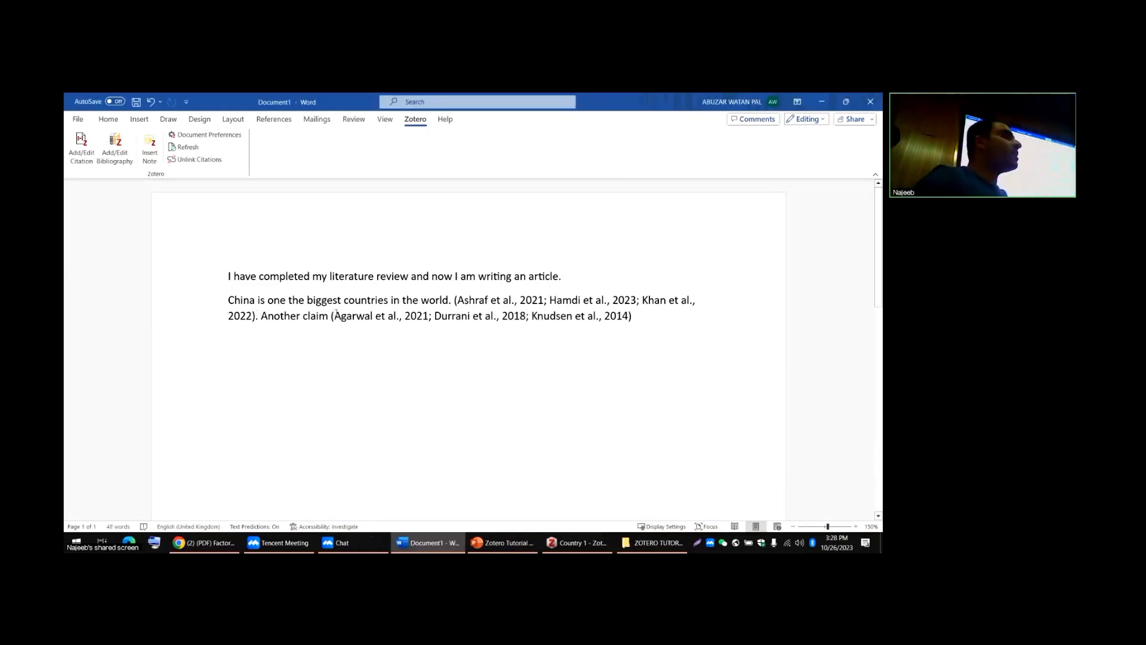
- Add a new paragraph below the second citation with the placeholder text "Sdafadskfmdasiojfiudashfnjdjksa"
drag(337, 314, 461, 323)
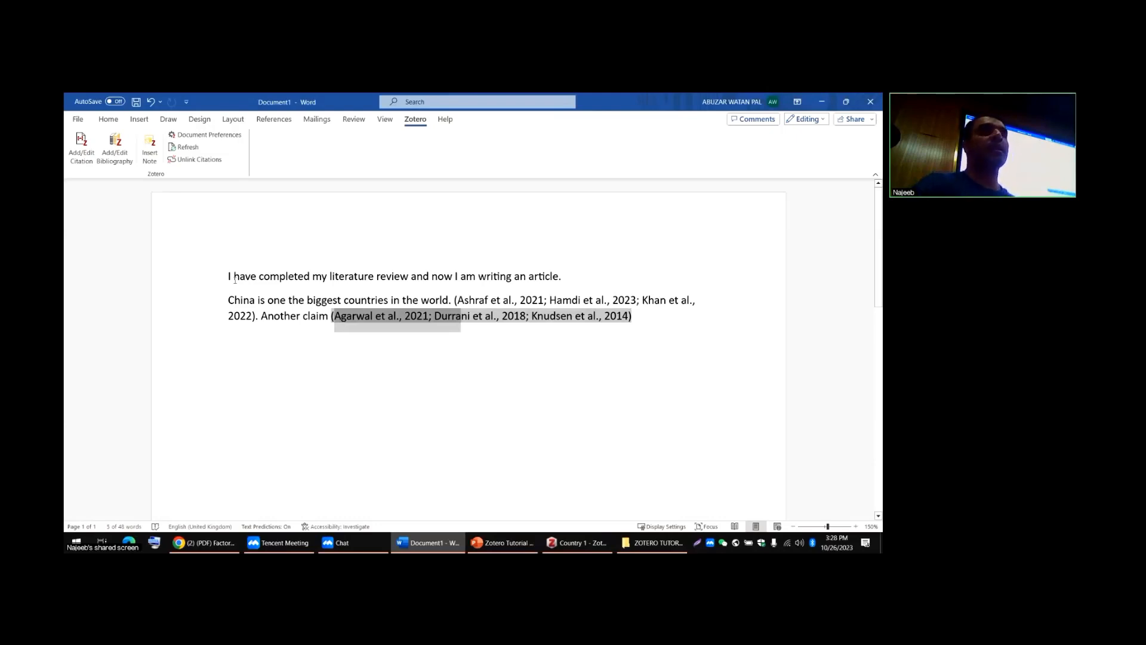
click(499, 357)
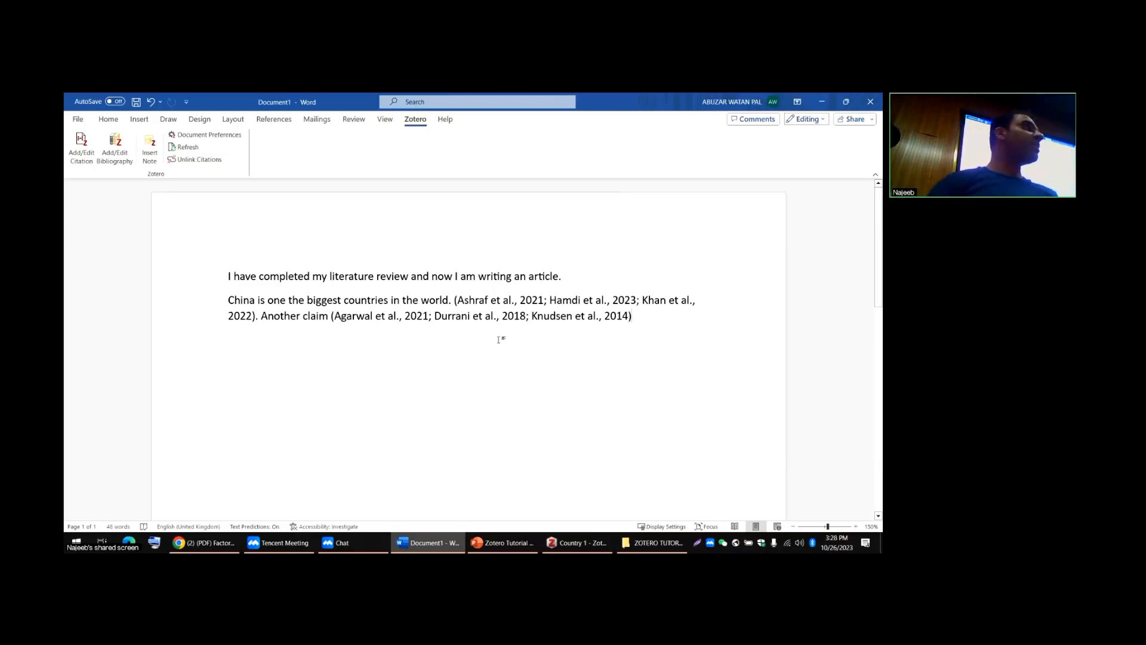
key(Return)
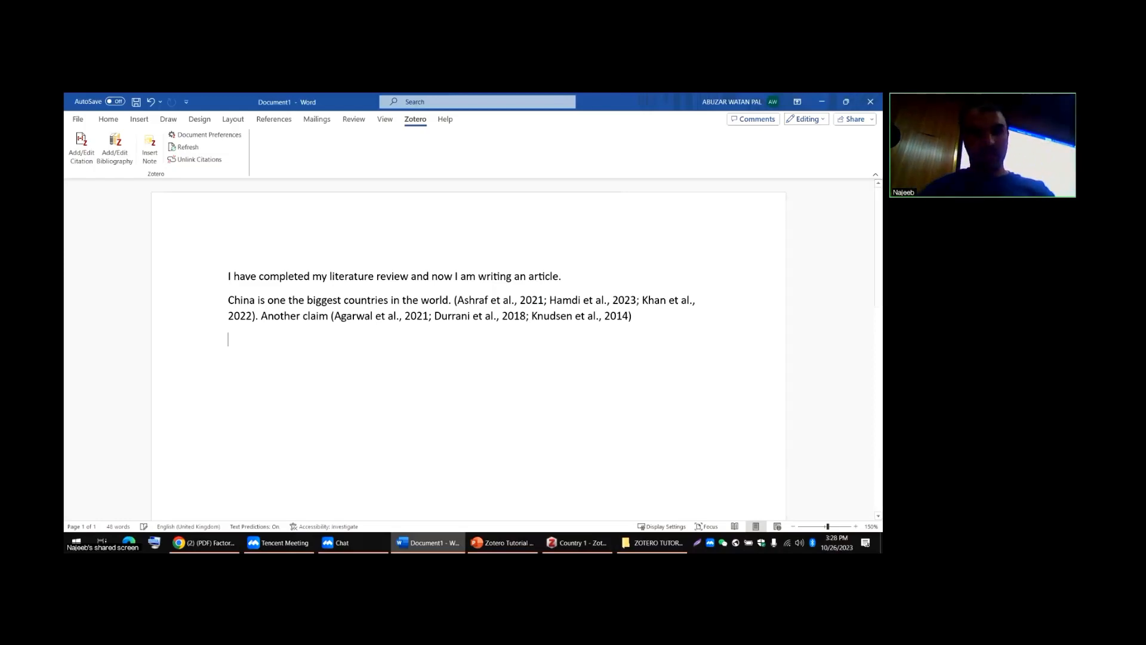
key(ctrl+z)
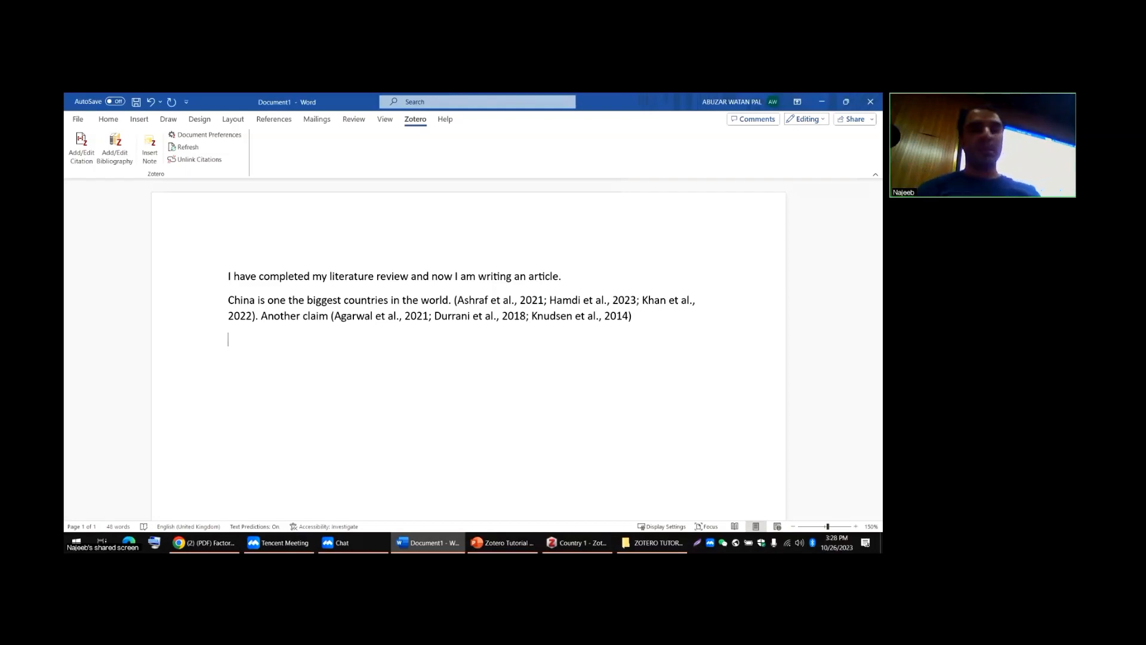
text(sdafadskfmdasiojfiudashfnjdjksa)
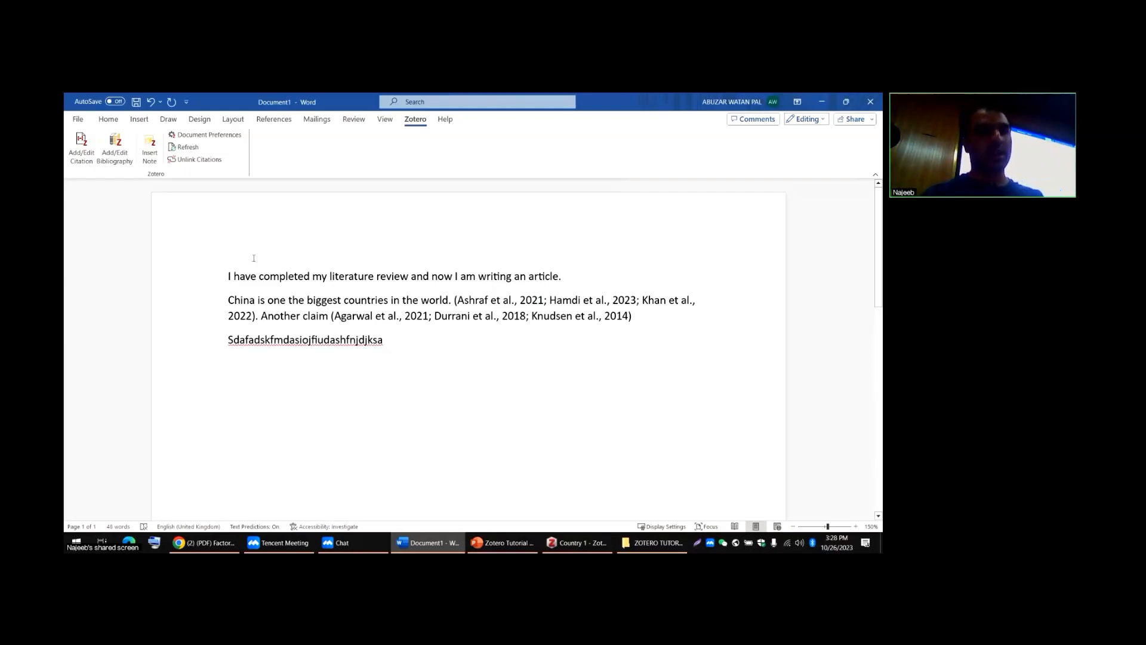
- Start a citation after the placeholder text, search for "an", and add a not-yet-cited 2021 source from the library
click(81, 148)
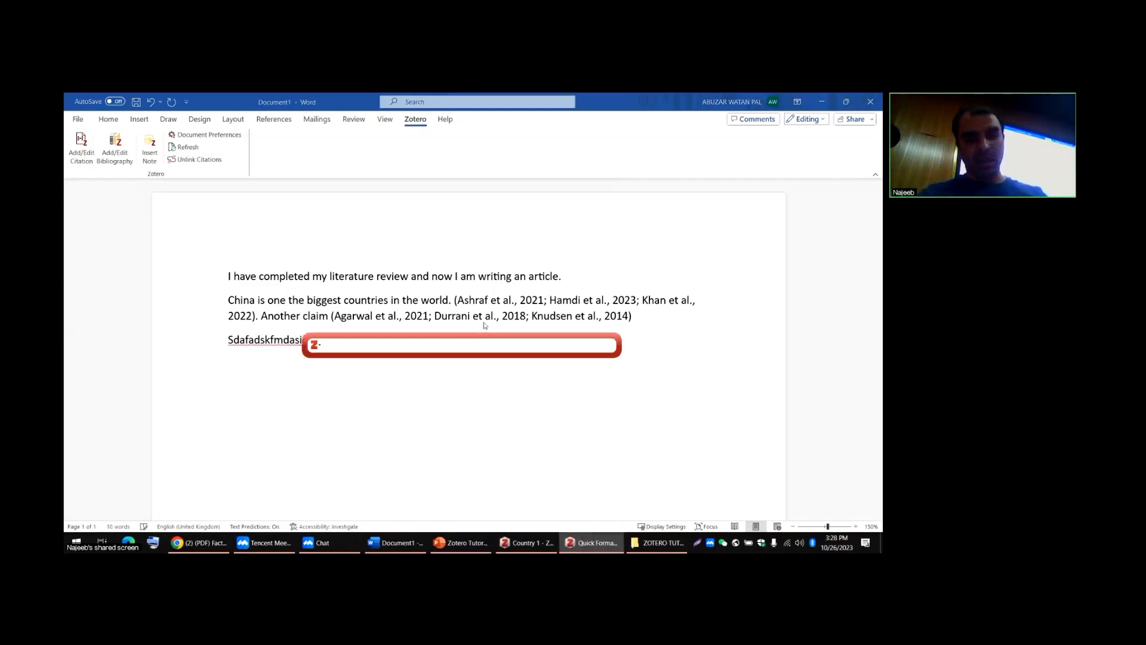
text(an)
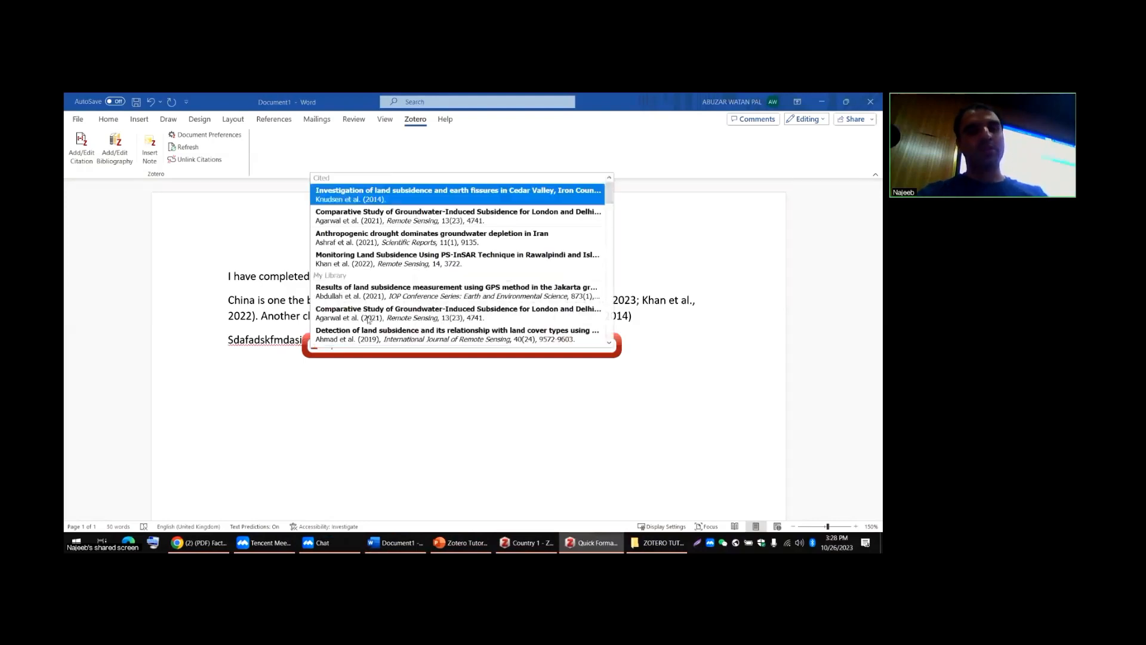
scroll(384, 290, down, 5)
click(381, 342)
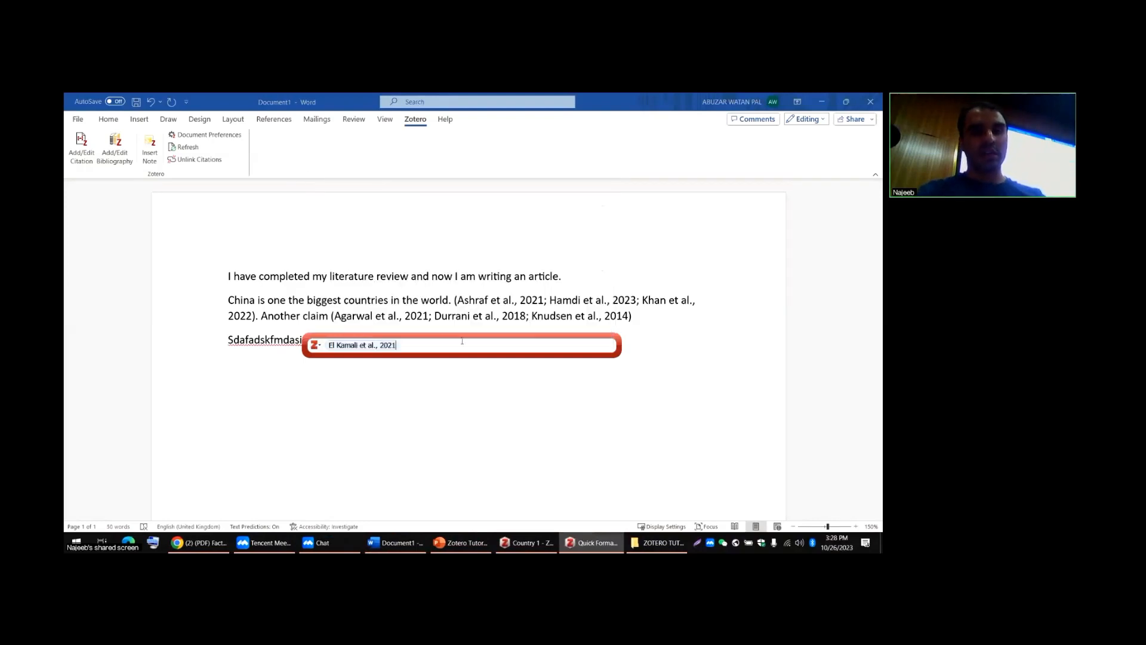
- Insert the pending citation after the placeholder text and add short filler paragraphs below it, from "Fdgfag" to "G"
key(Return)
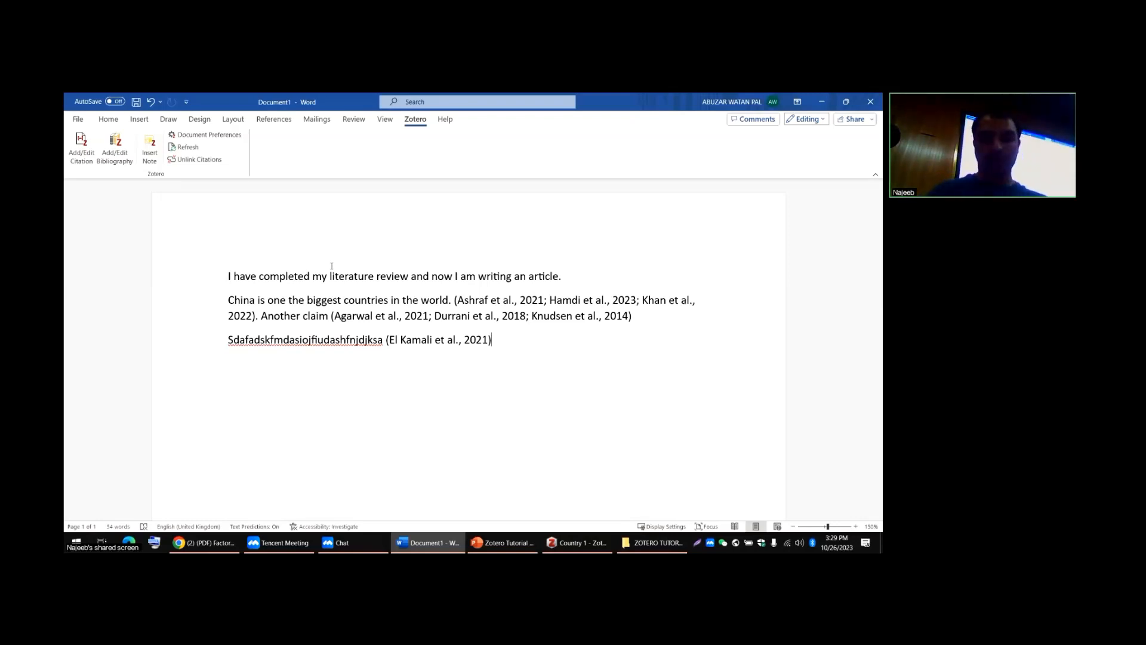
key(ctrl+z)
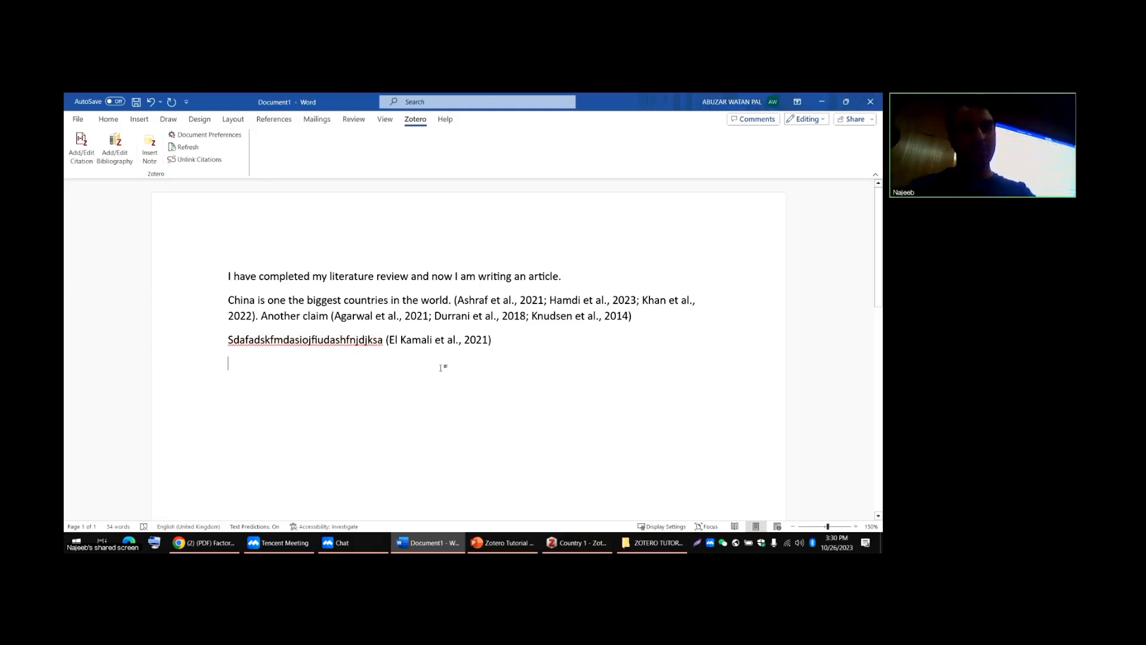
text(Fdgfag  Fd G Dsfg  Fs G Dsfg Sd G)
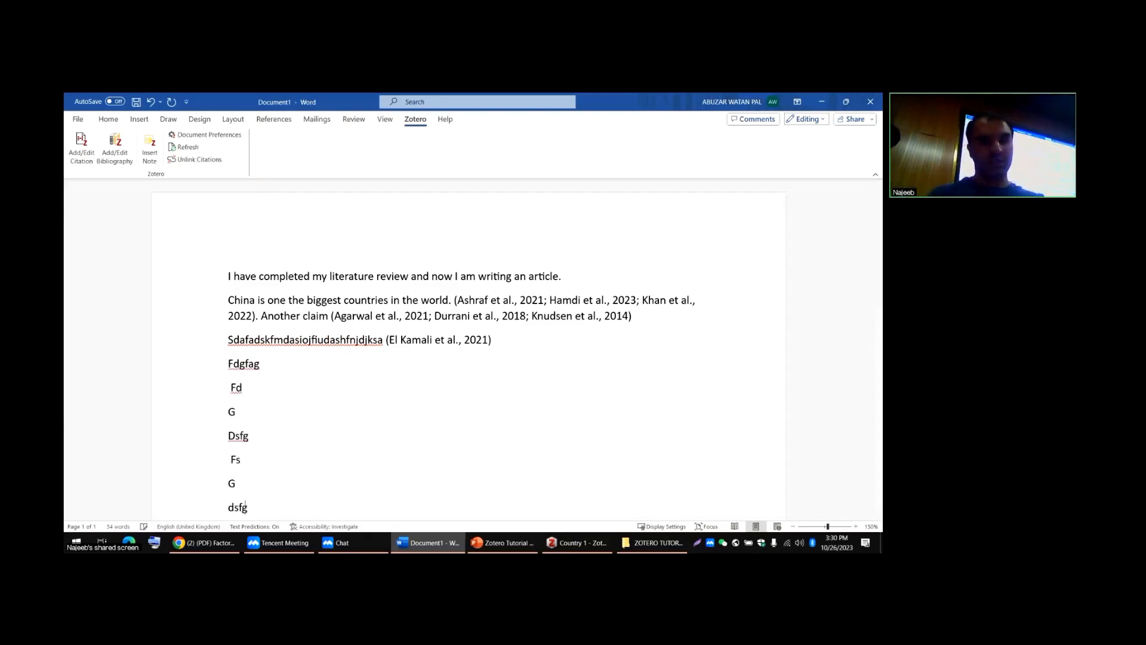
key(Return)
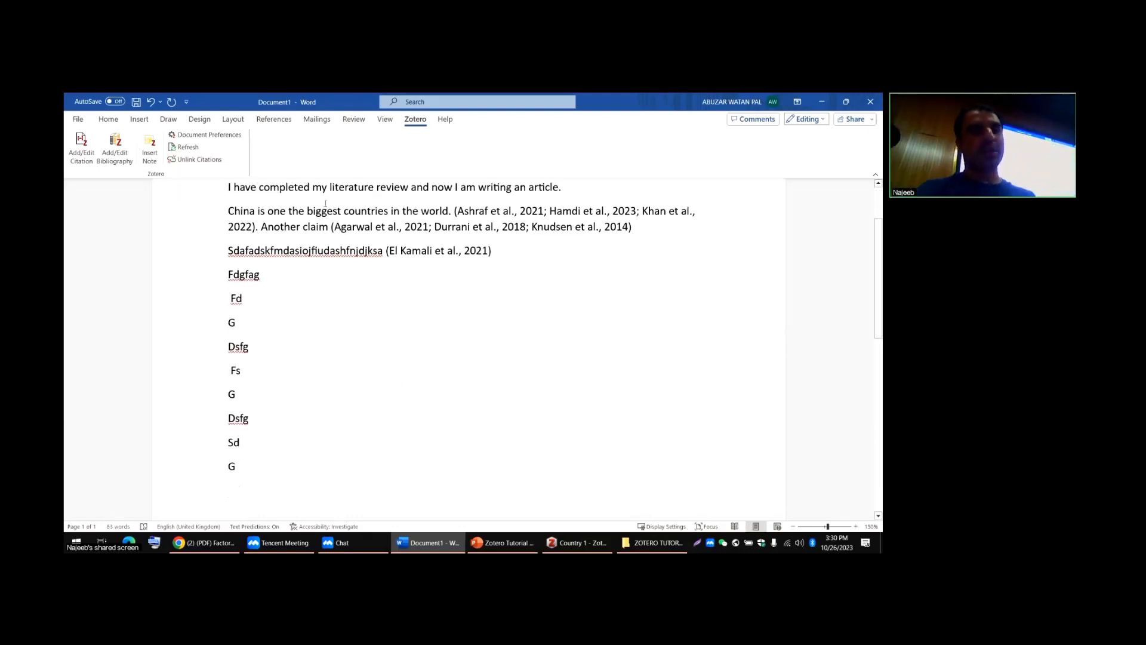
- Add a "Reference" heading below the filler paragraphs and make it centred, bold and 14 pt
text(Reference)
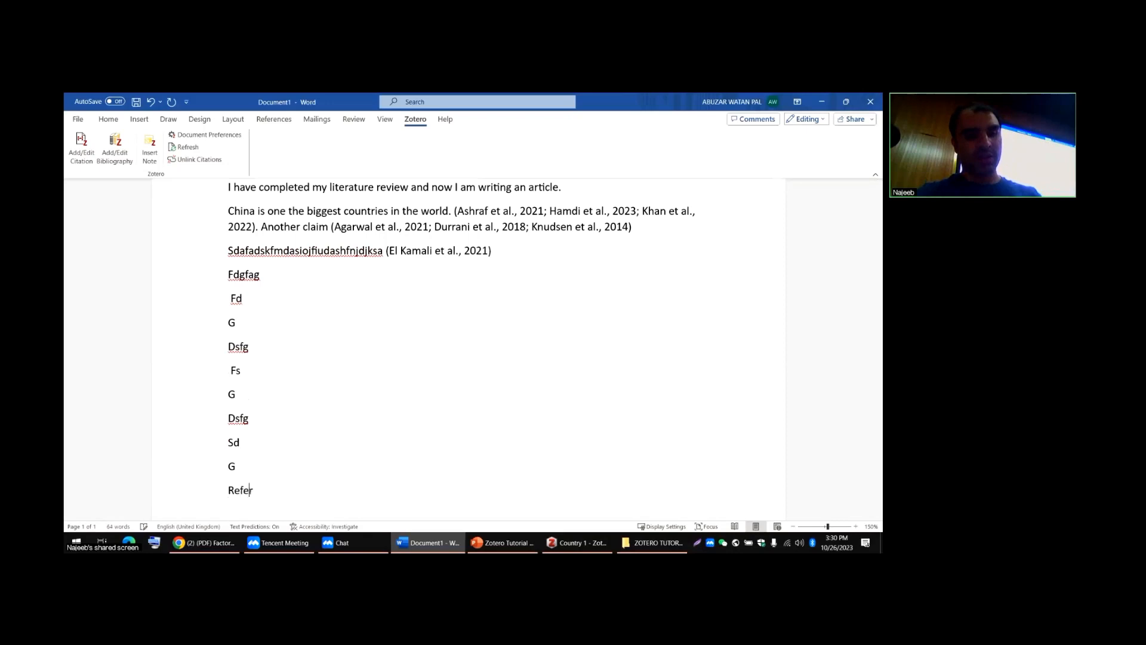
click(203, 488)
click(109, 120)
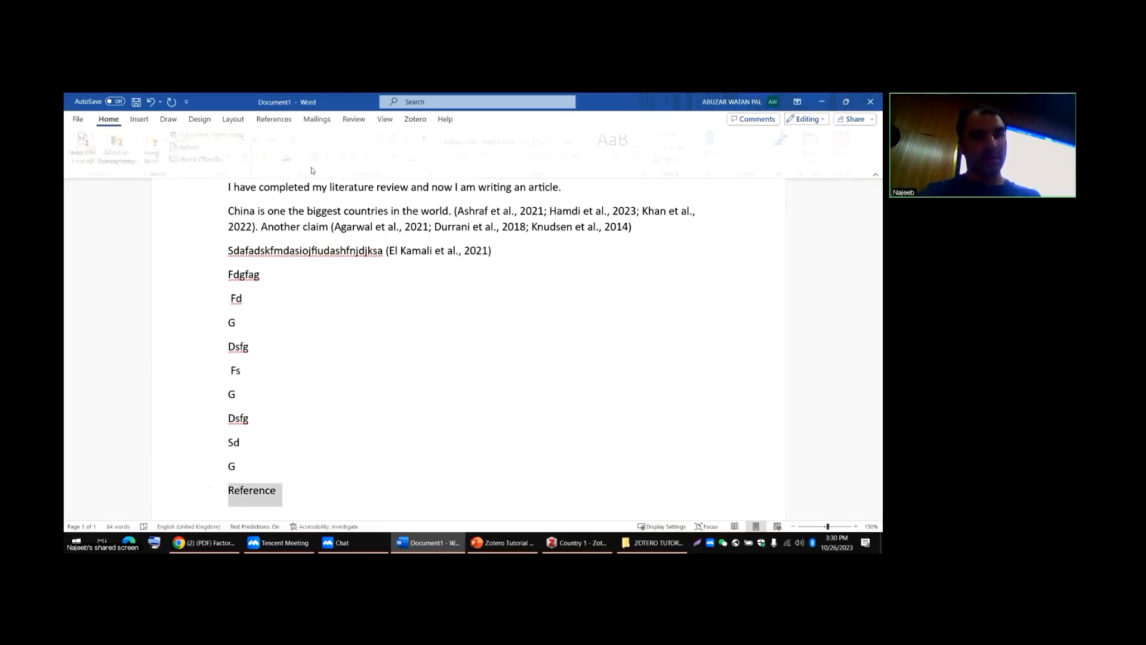
click(332, 156)
click(161, 156)
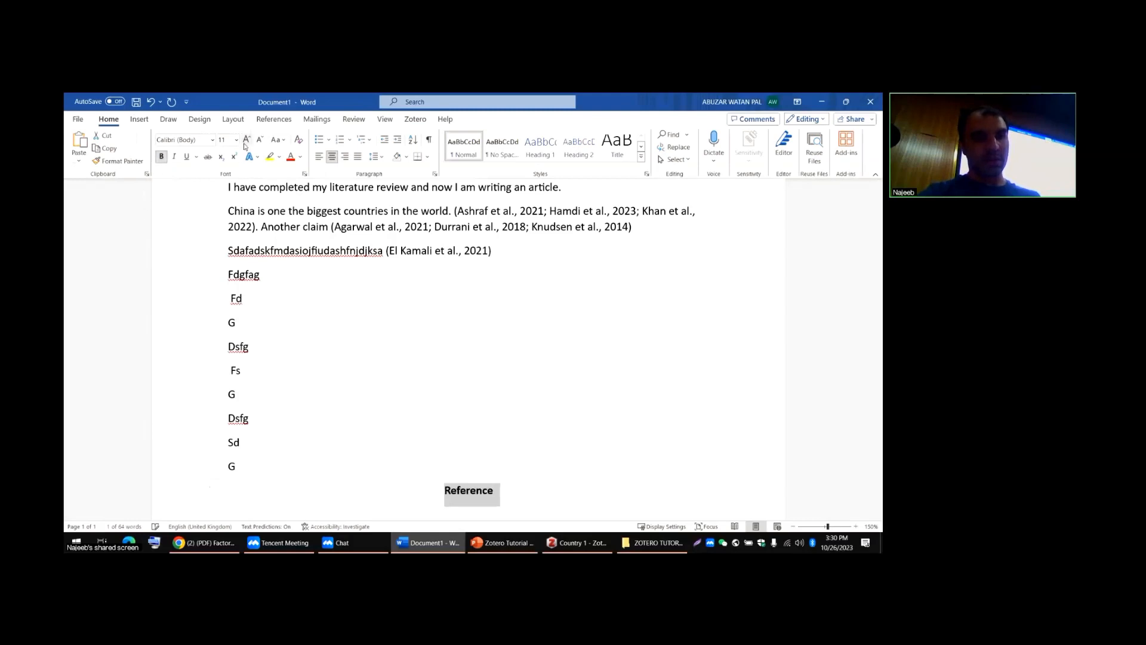
click(246, 139)
click(246, 139)
click(524, 490)
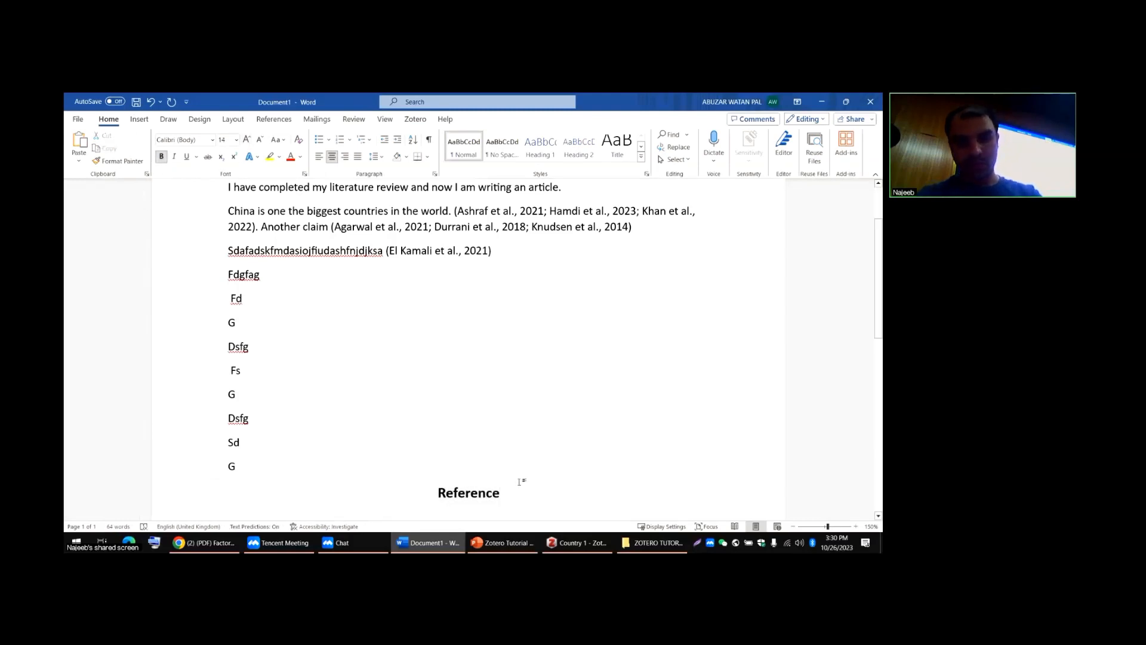
- Insert the Zotero bibliography on a new left-aligned line below the "Reference" heading and look through its entries
key(Return)
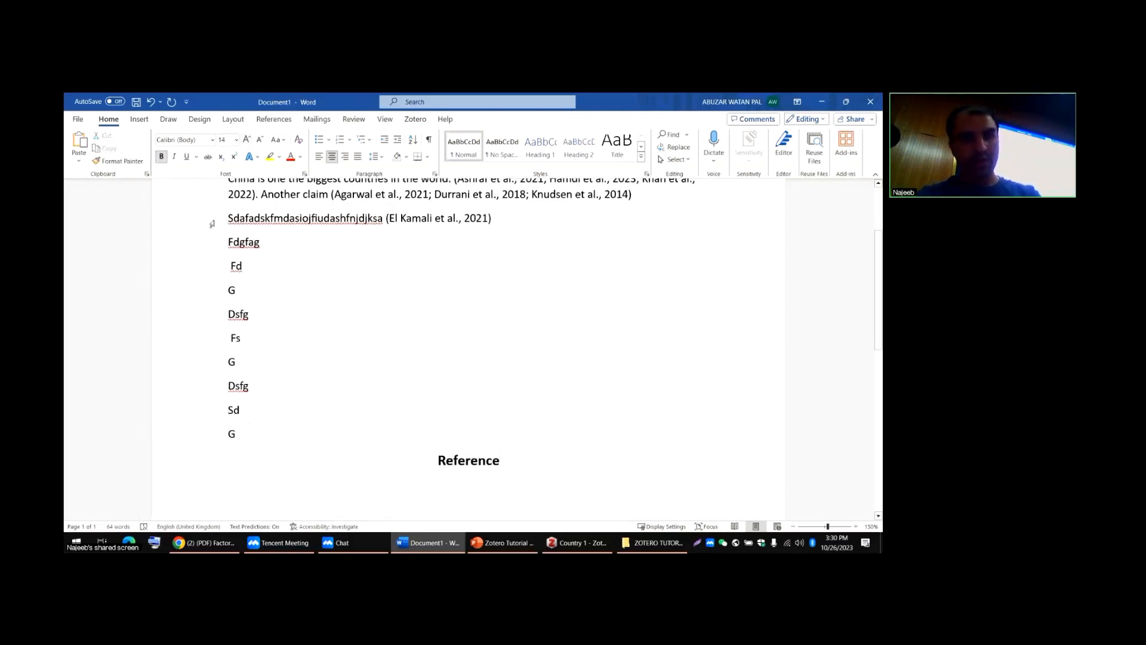
click(320, 156)
scroll(360, 411, down, 2)
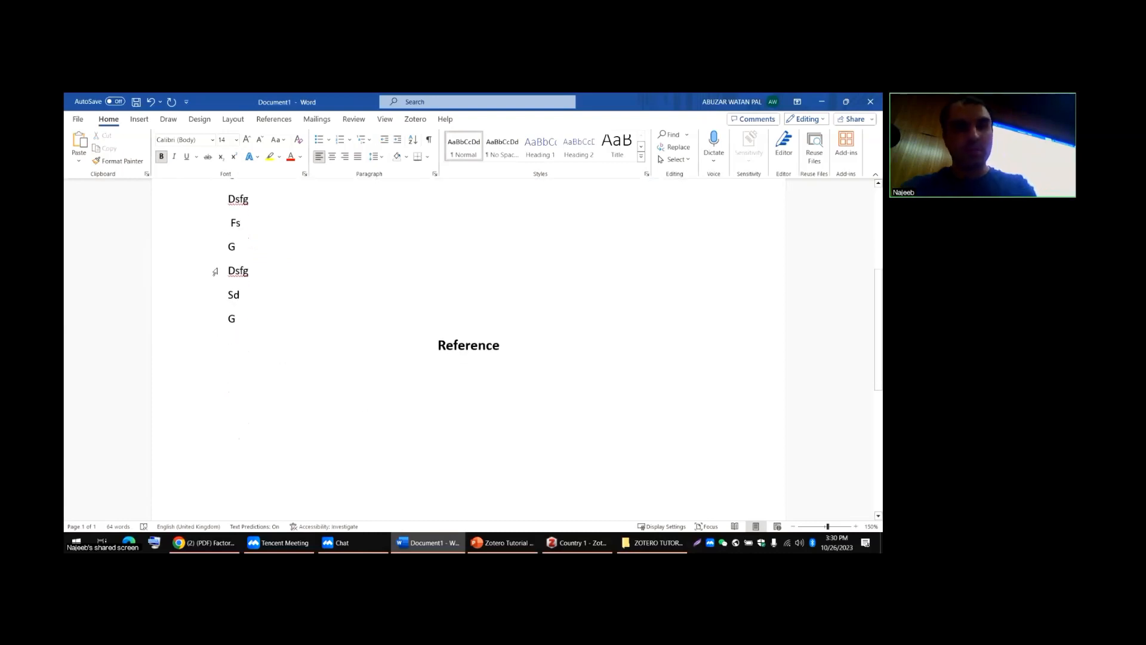
click(415, 120)
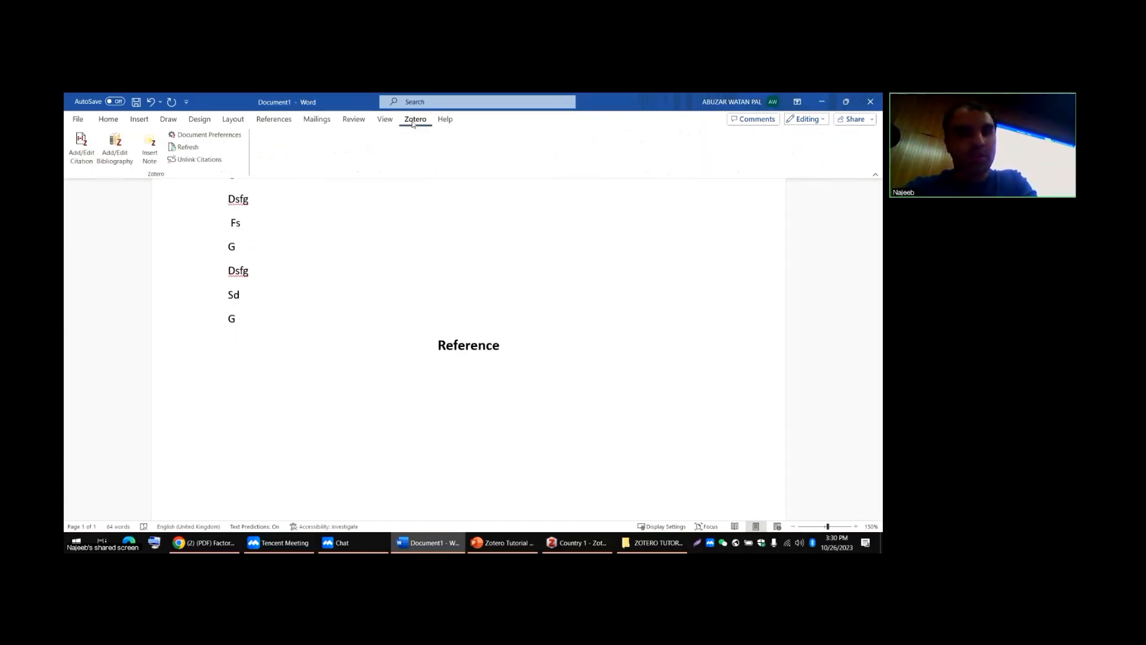
click(117, 158)
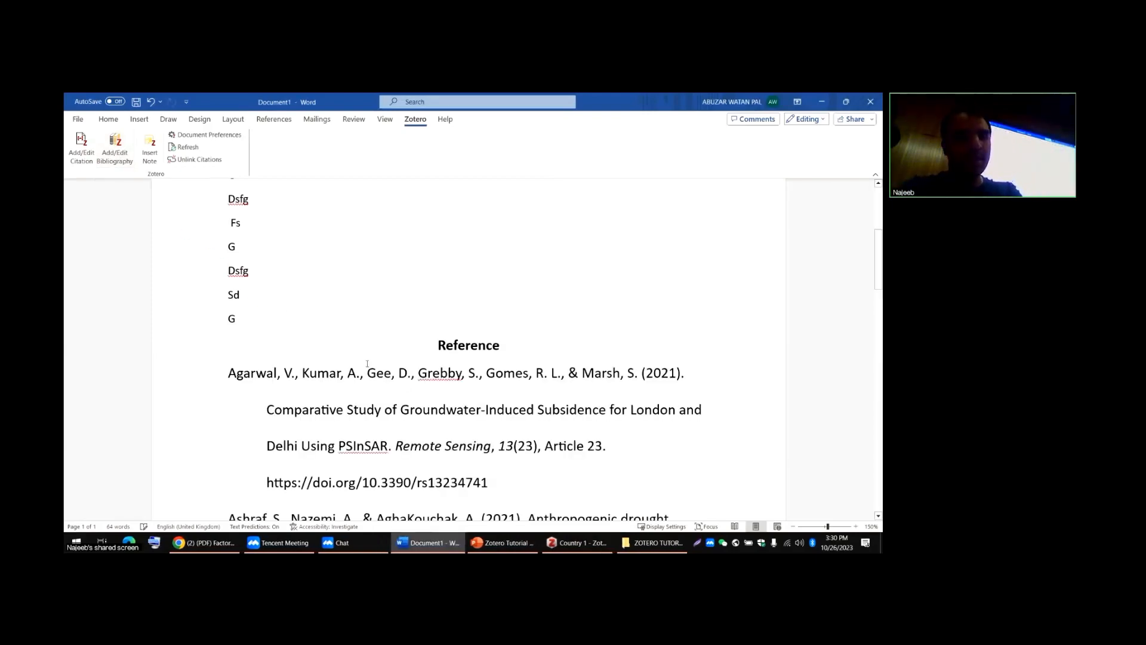
scroll(367, 364, down, 3)
scroll(367, 364, up, 2)
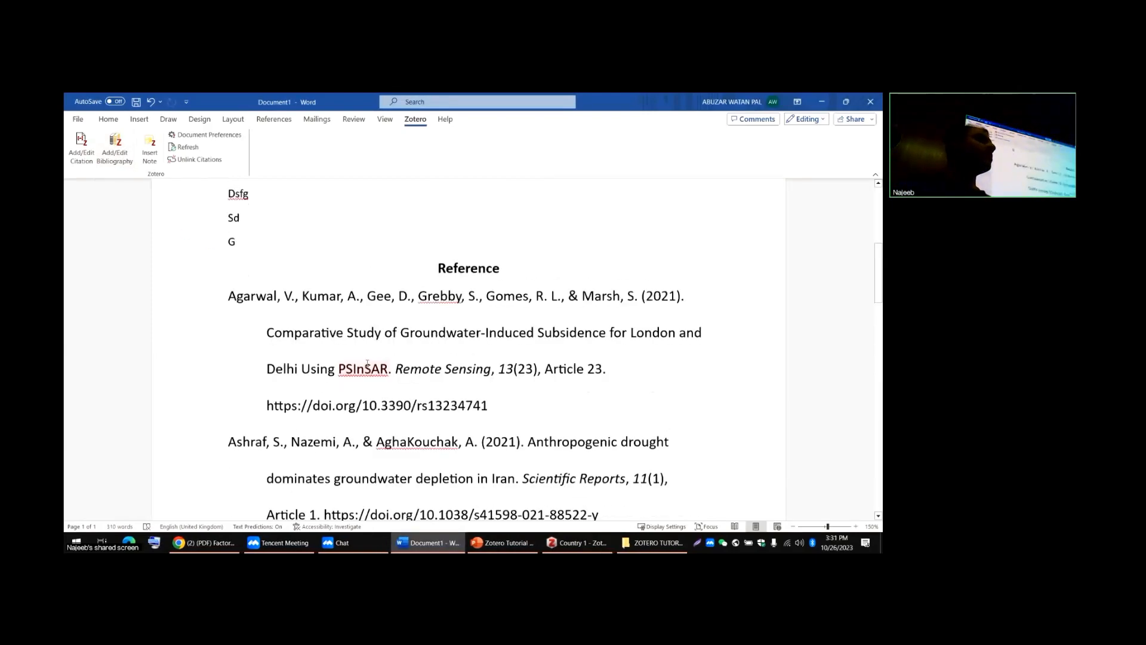
scroll(367, 361, down, 4)
scroll(368, 351, down, 4)
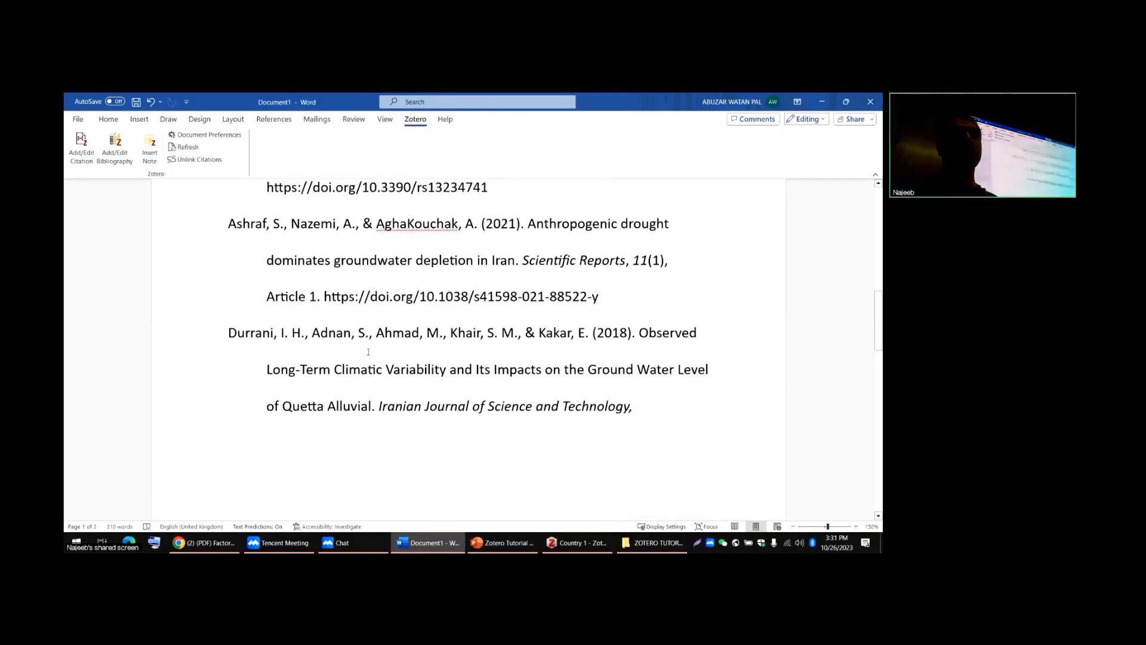